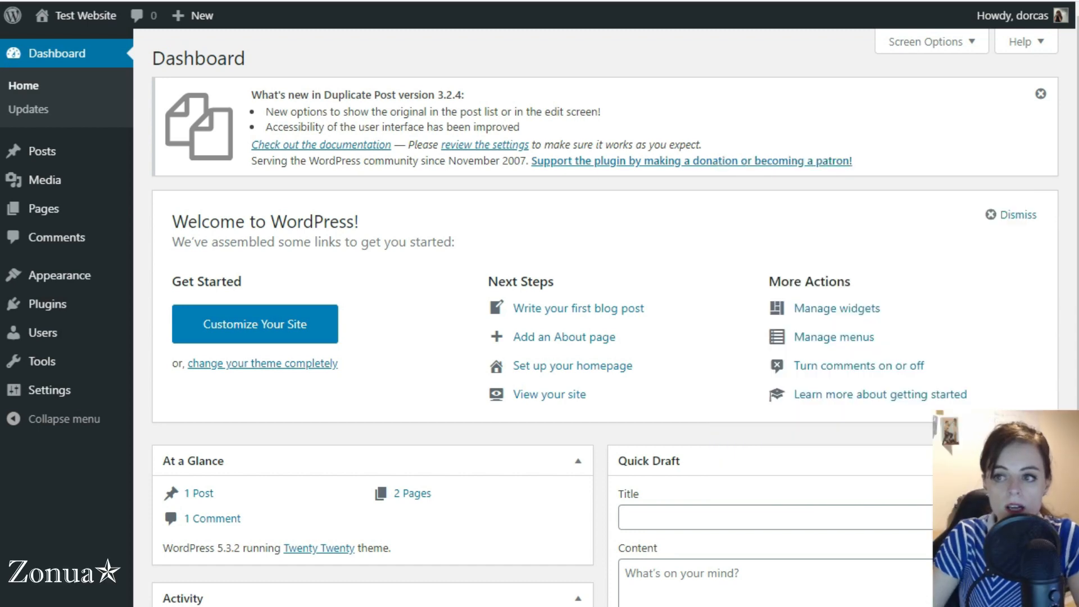
Step: Dismiss the Duplicate Post notice, view the live Service One and Service Two pages, then return to the dashboard
left_click(1041, 94)
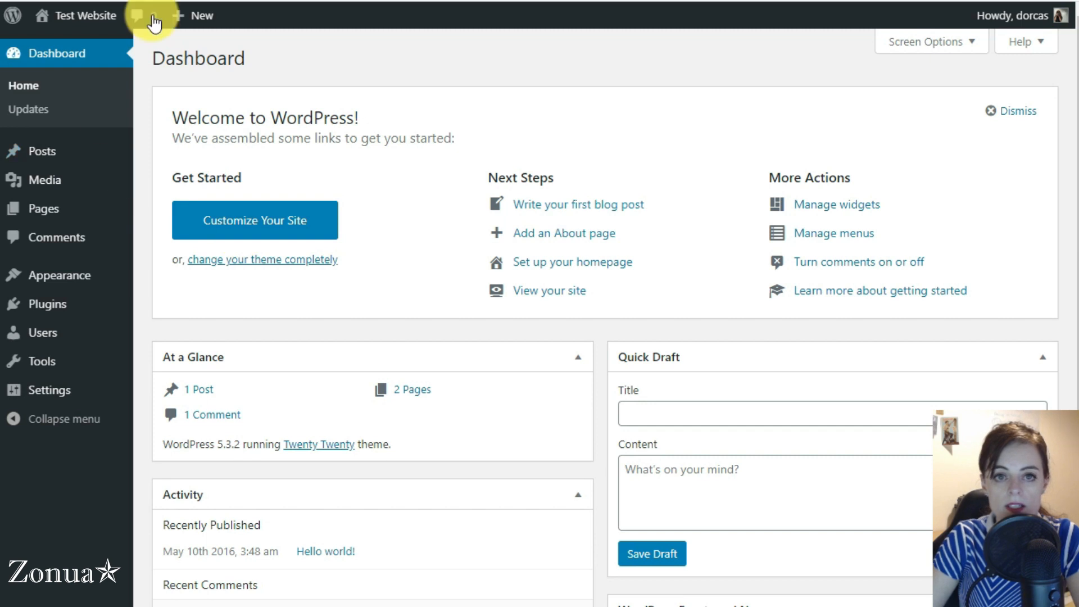
left_click(275, 1)
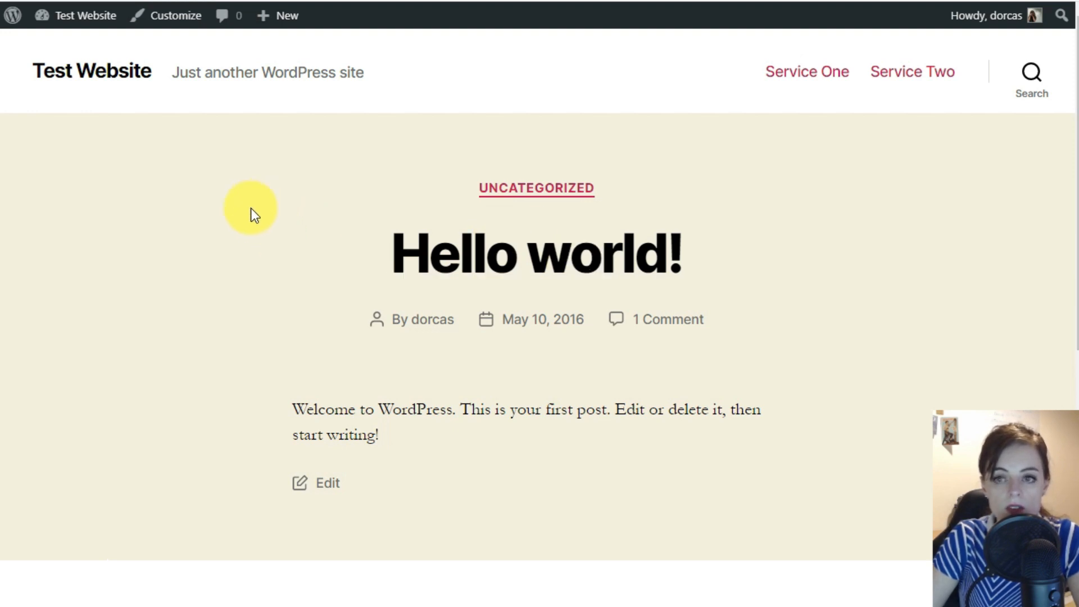
left_click(809, 83)
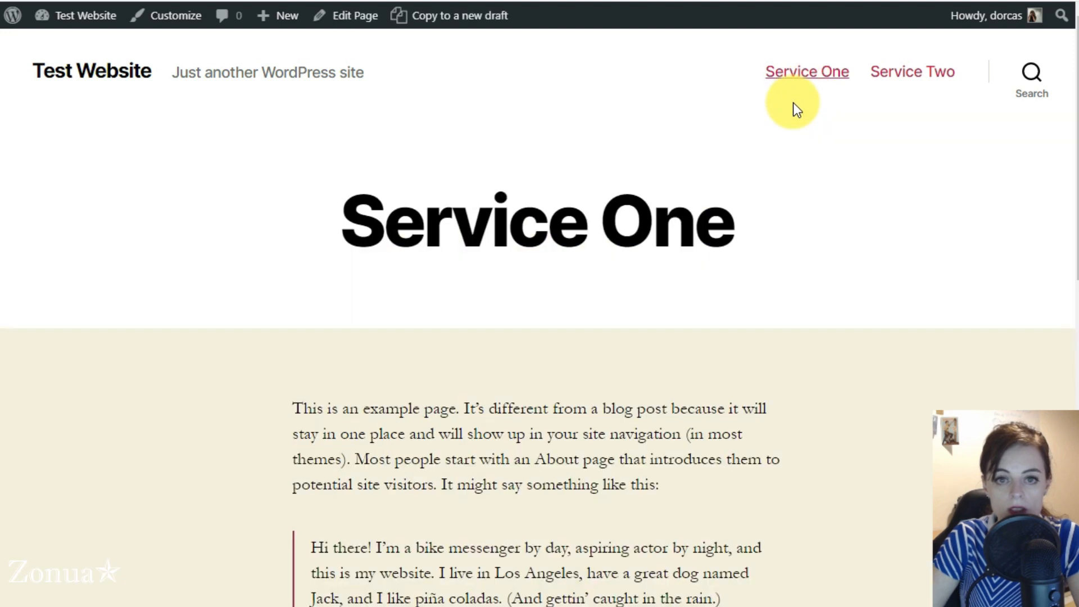
left_click(887, 81)
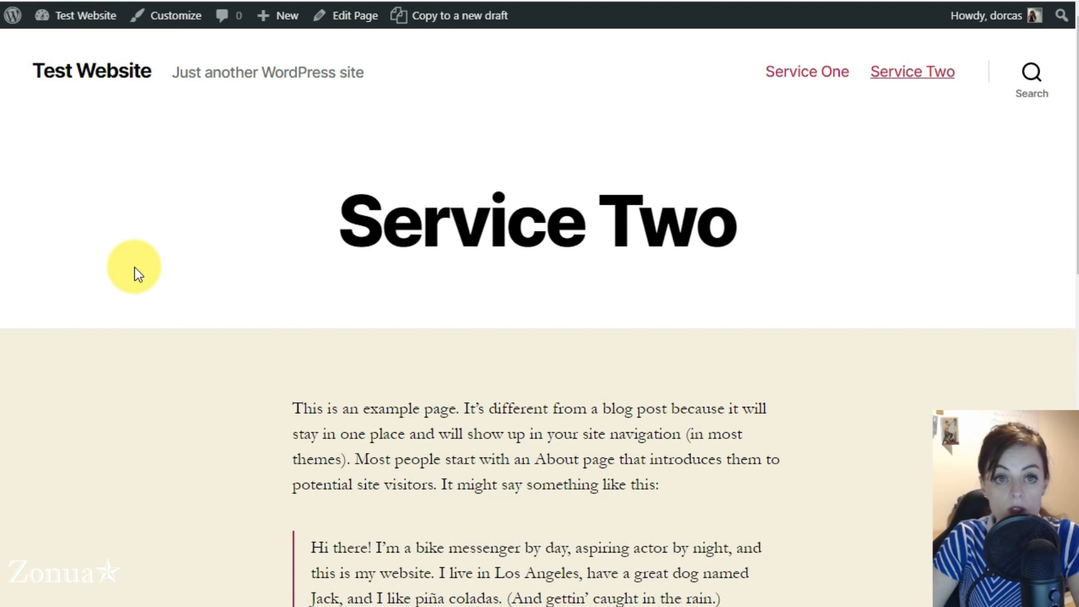
left_click(122, 8)
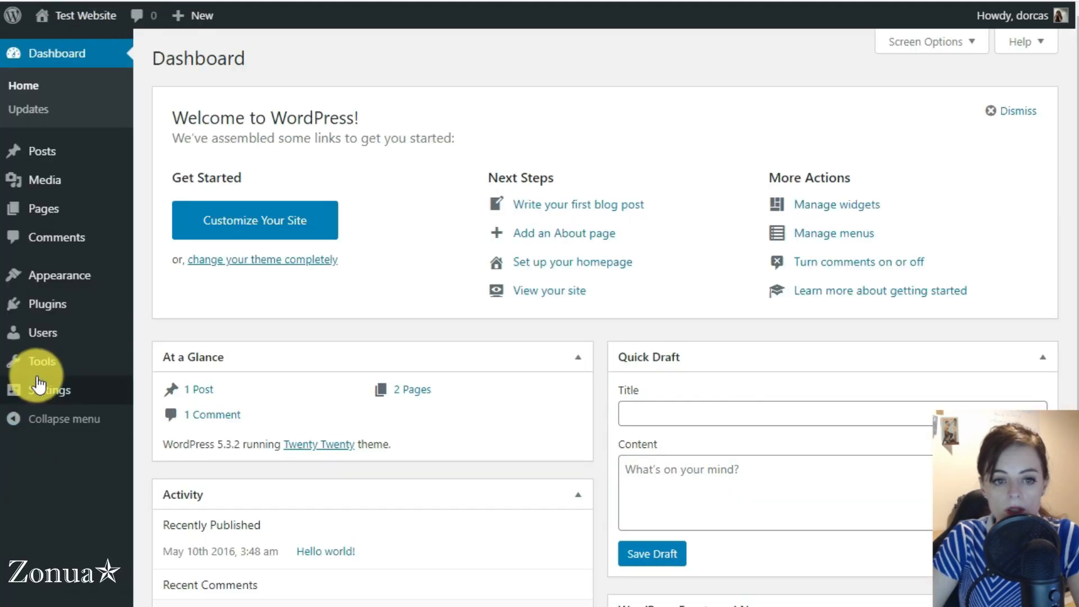
Step: Search the plugin directory for 'contact form 7' and install it
left_click(42, 313)
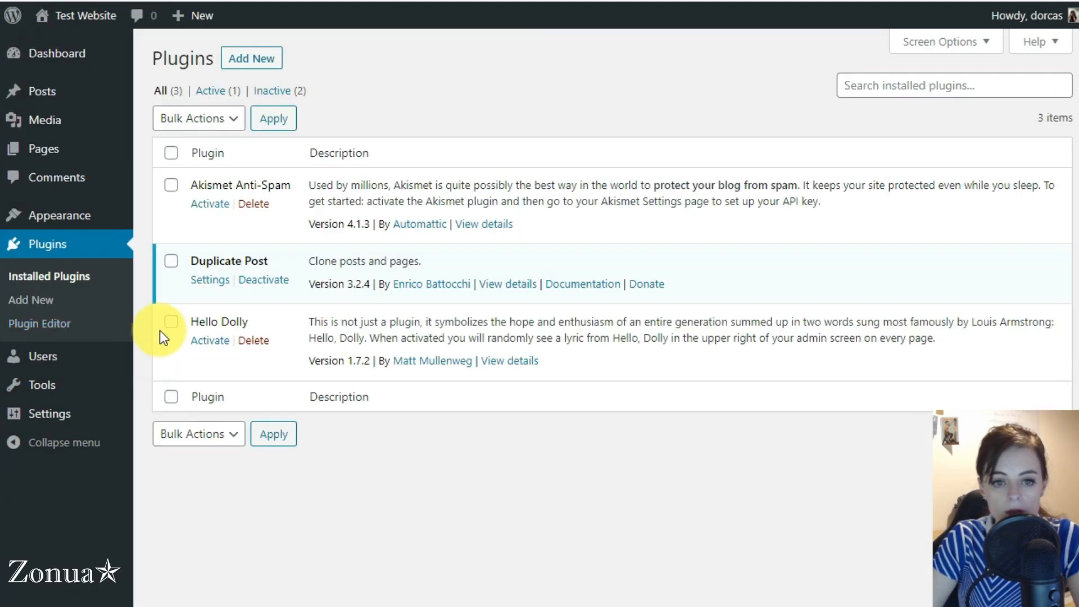
left_click(245, 64)
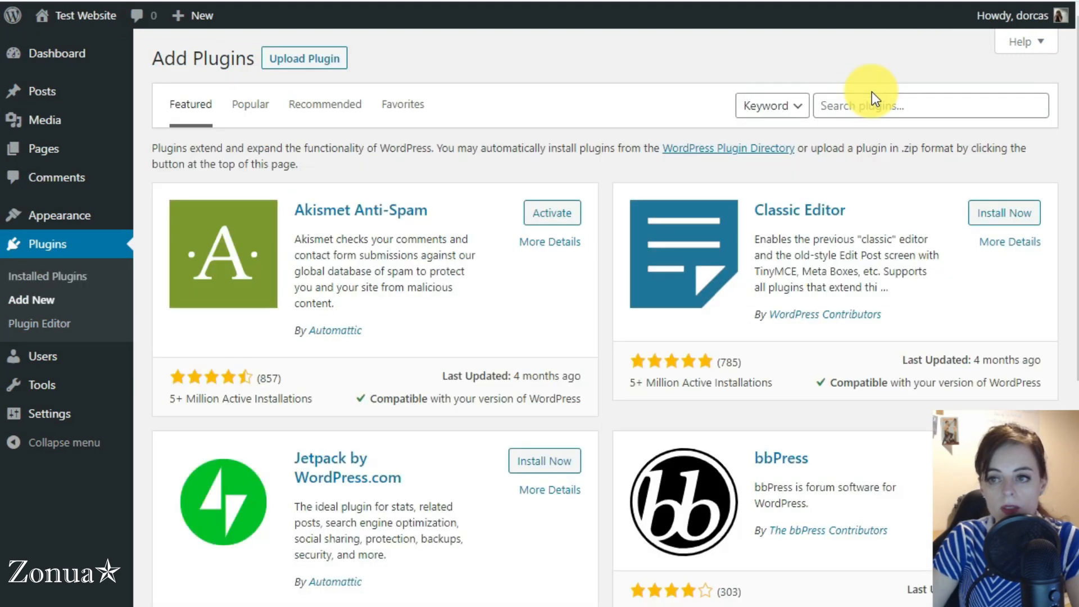
left_click(895, 106)
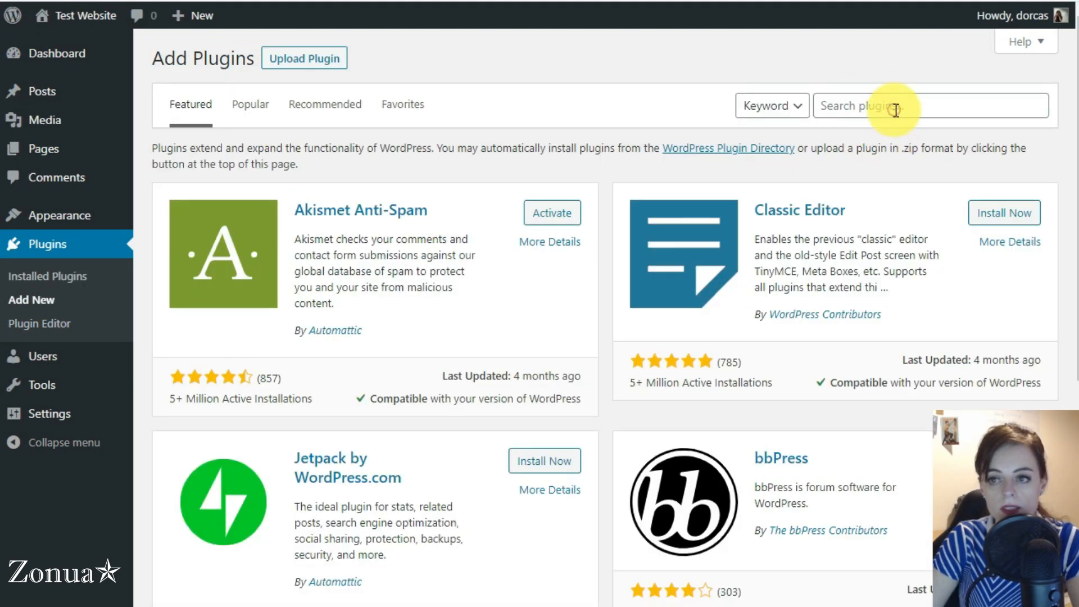
type("contact form")
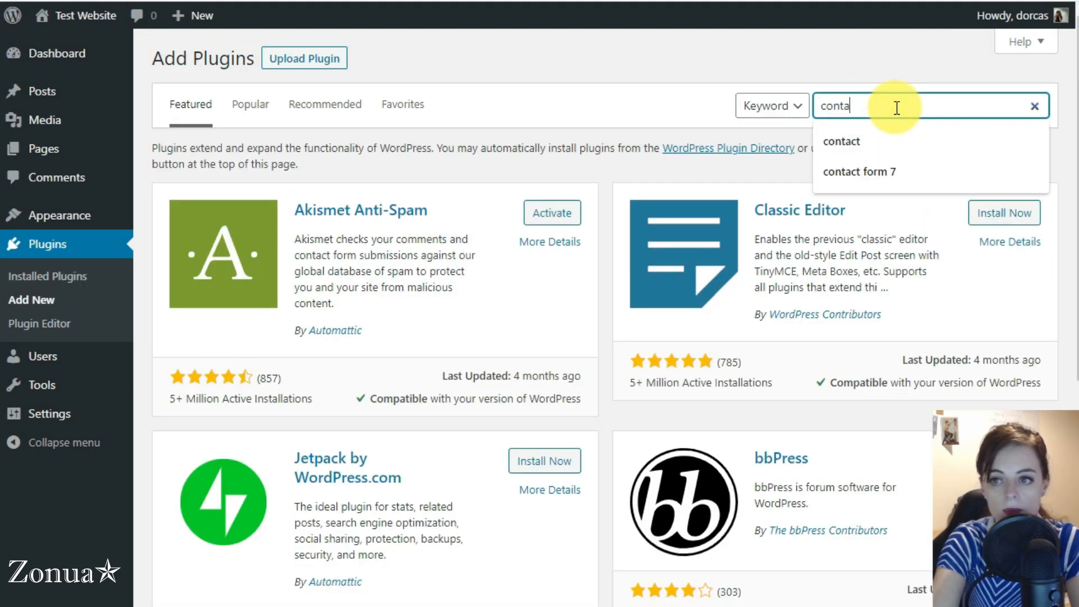
type(" 7")
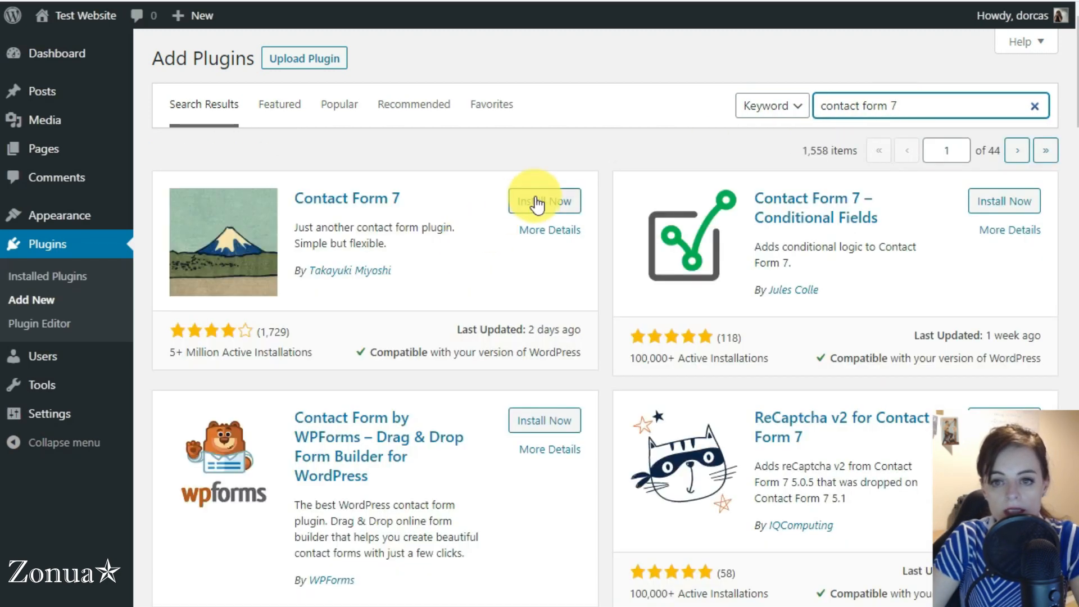
left_click(534, 201)
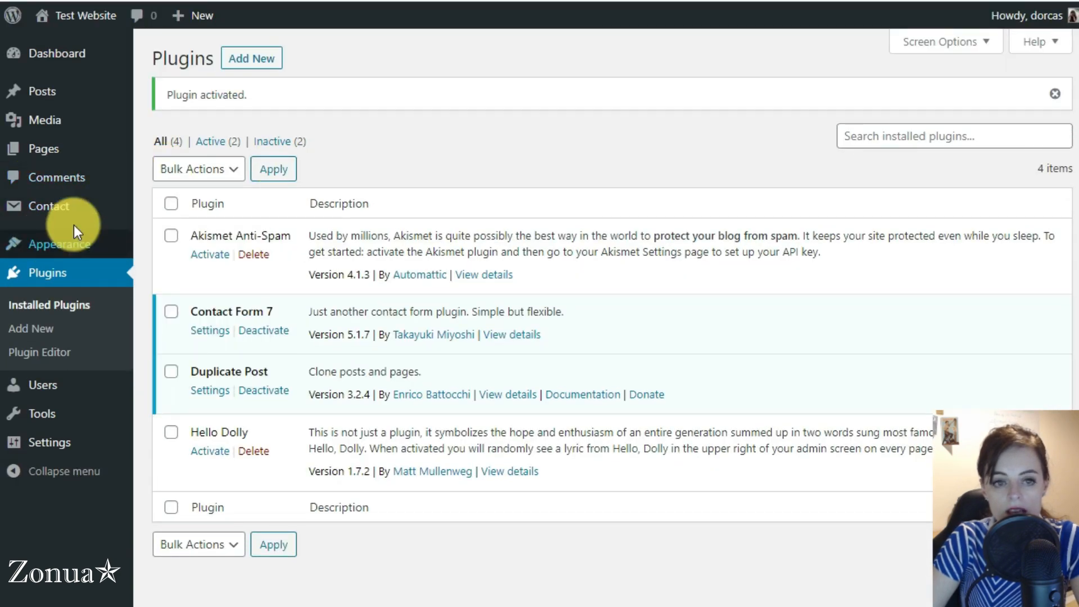
Step: Open Contact form 1 and review its Your Name and Your Email field labels
left_click(43, 207)
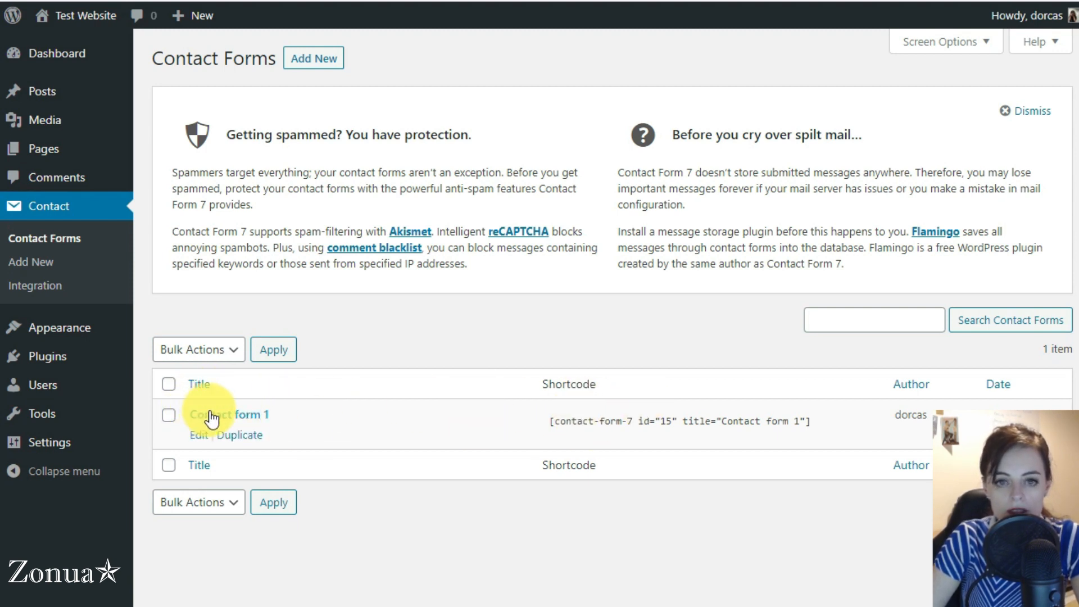
left_click(1028, 110)
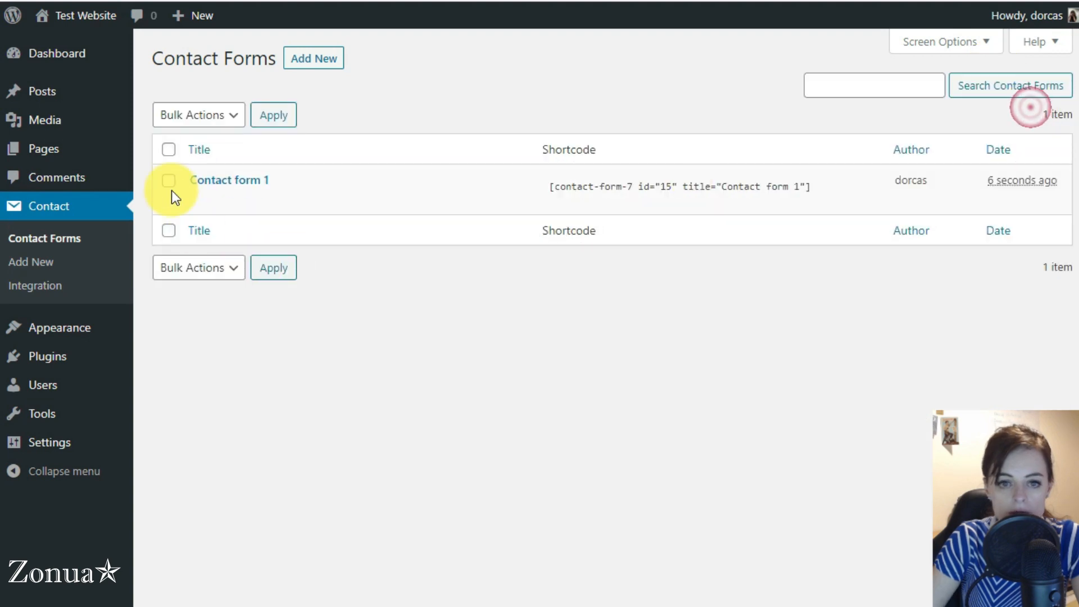
left_click(206, 186)
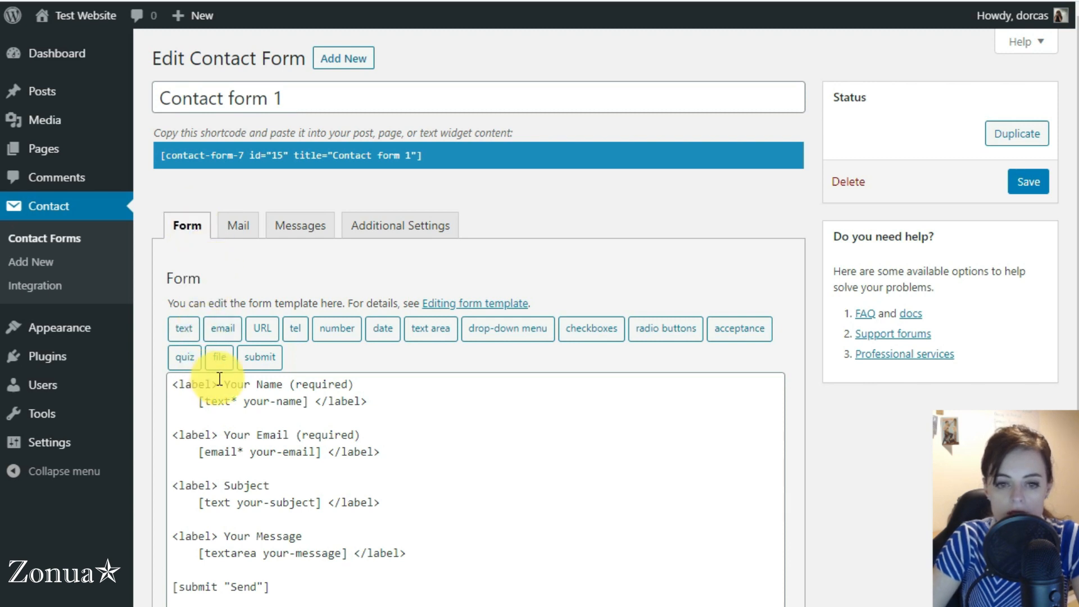
left_click_drag(225, 384, 284, 382)
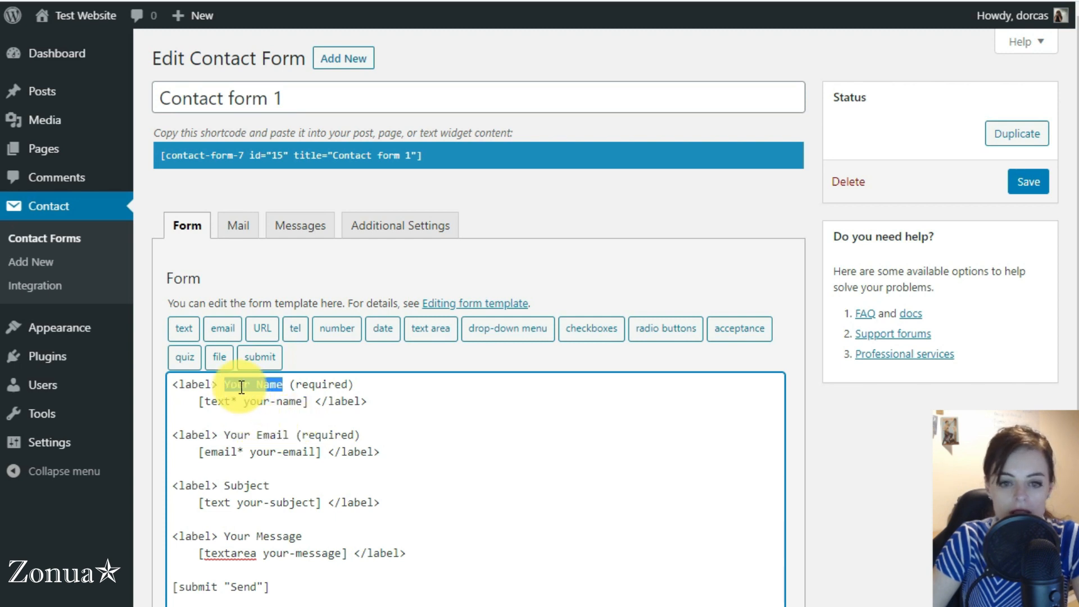
left_click_drag(225, 434, 282, 435)
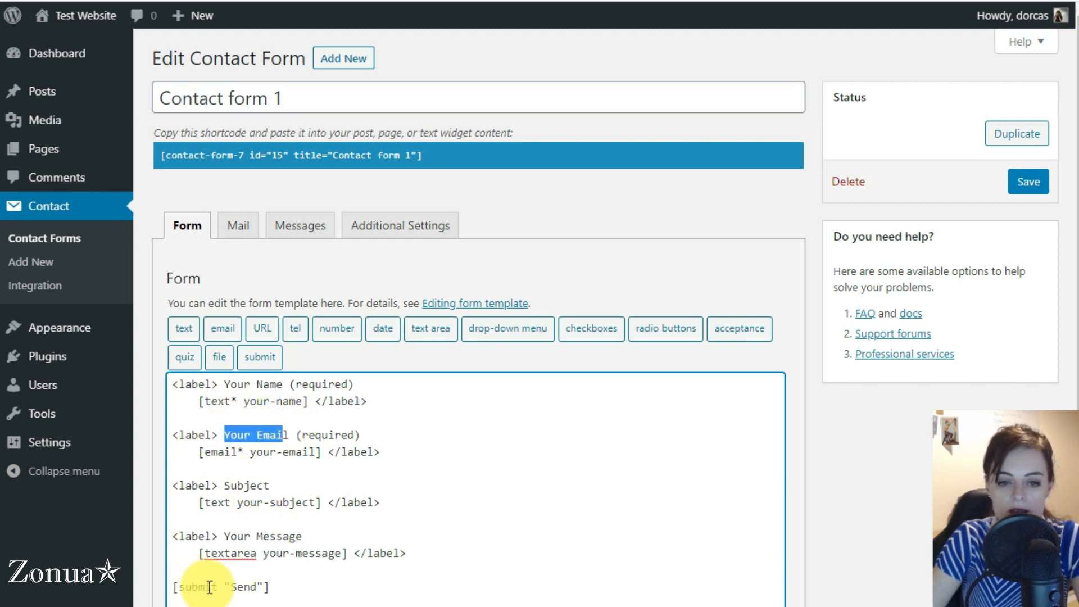
left_click(236, 226)
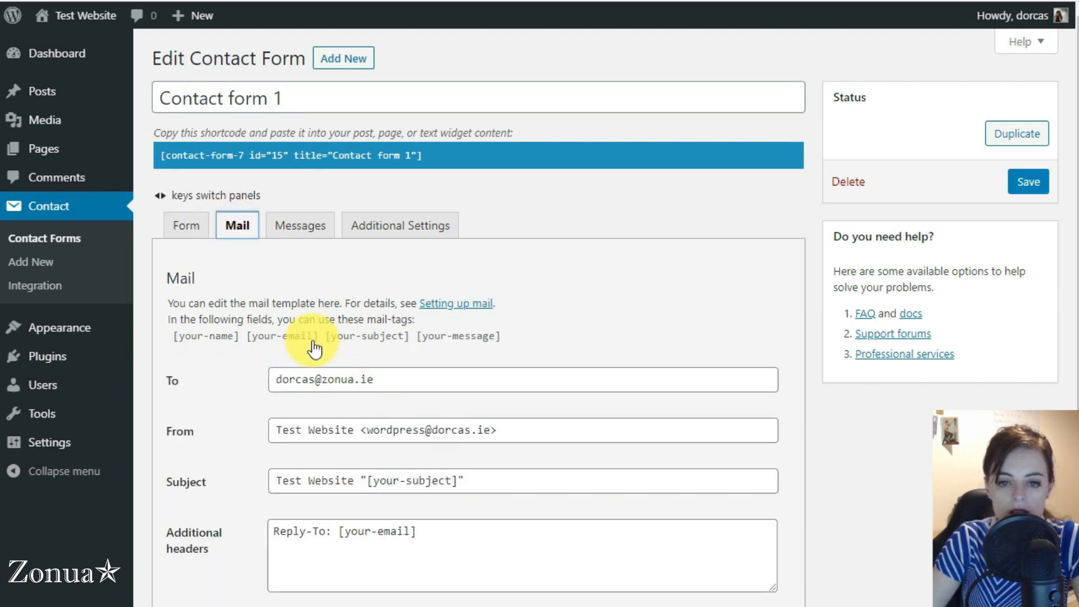
Step: Replace the name part of the Mail recipient address with 'info'
left_click_drag(275, 379, 402, 375)
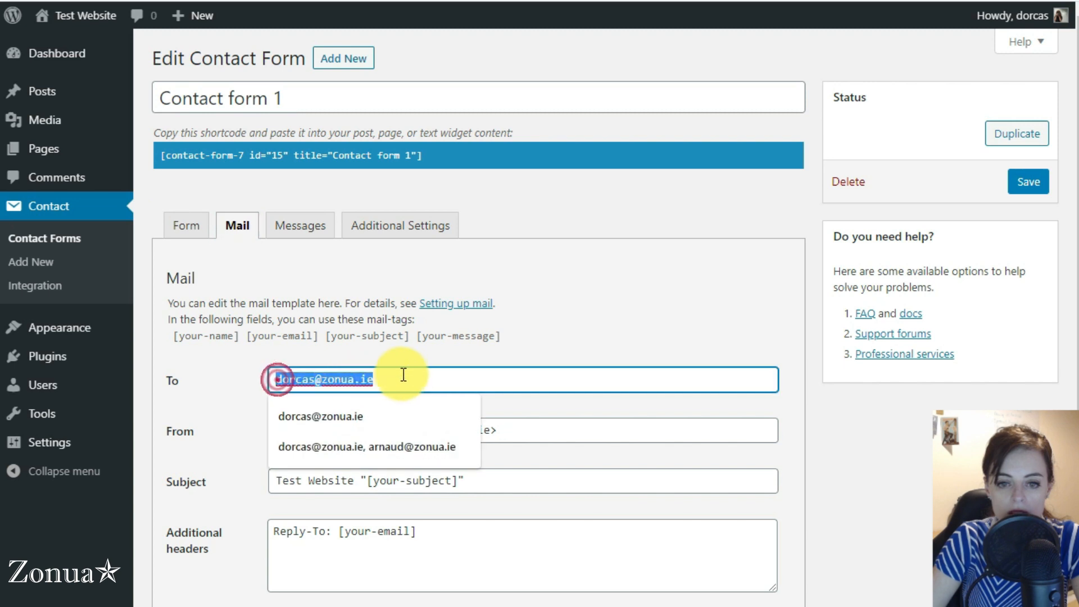
left_click_drag(313, 379, 237, 379)
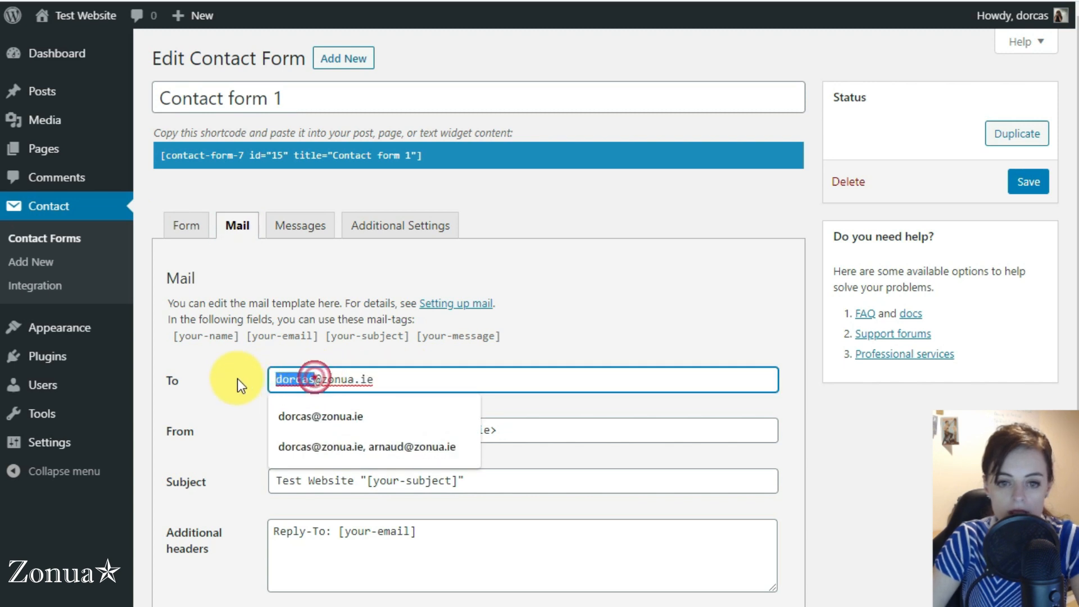
type("info")
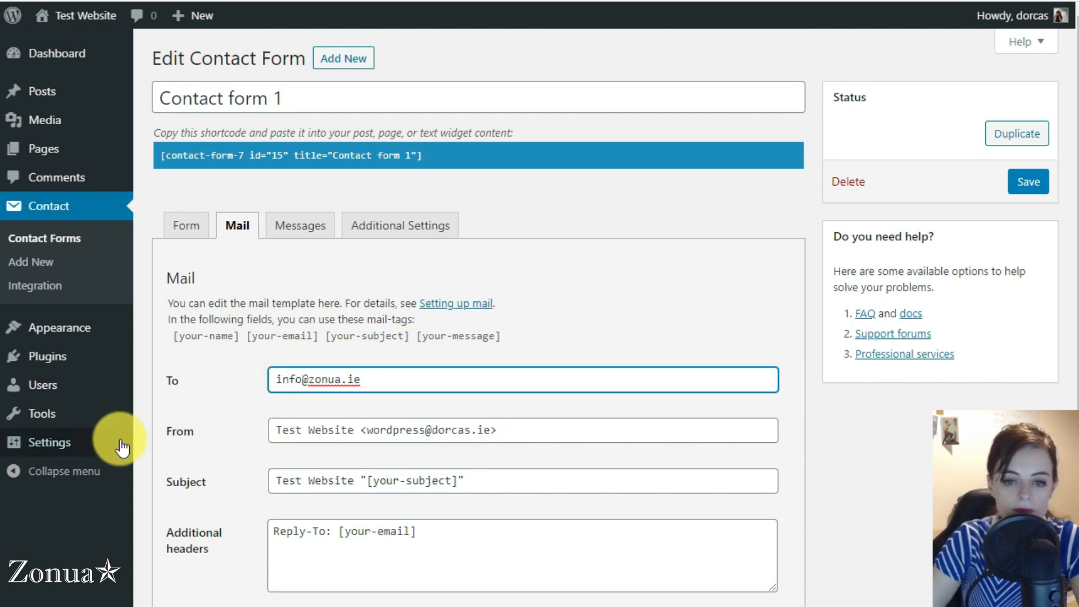
Step: Review the reply-to and subject mail tags in the message body
scroll(248, 428, "down", 3)
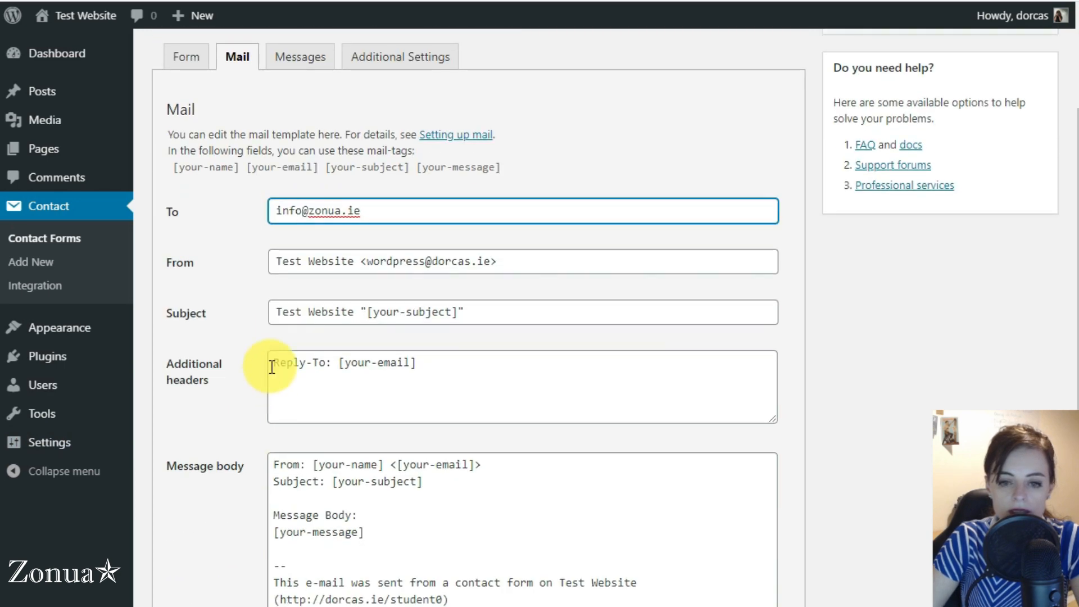
left_click_drag(339, 362, 426, 359)
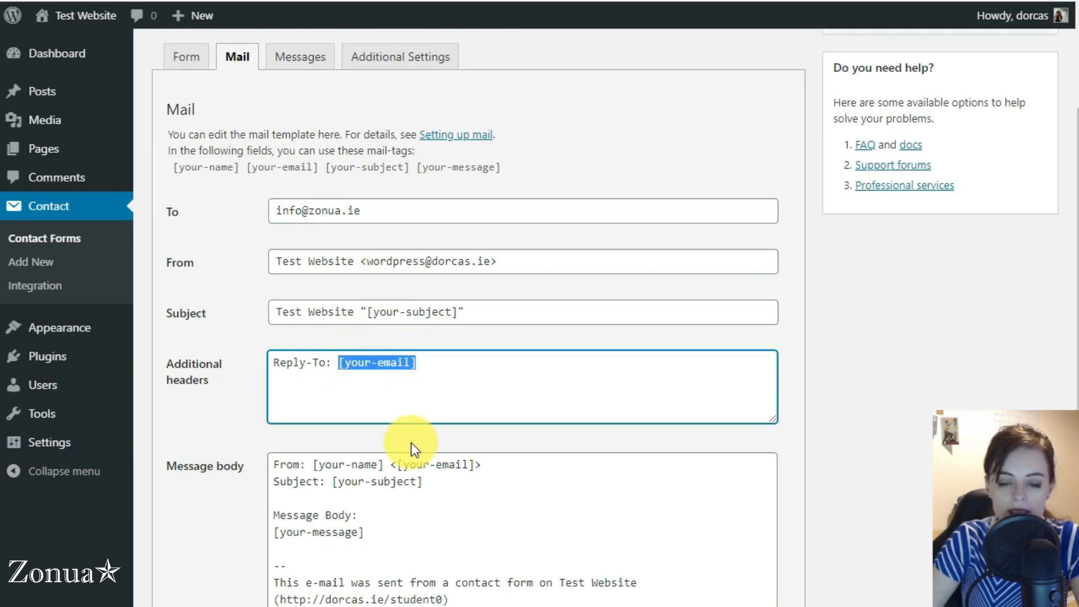
left_click_drag(423, 481, 334, 485)
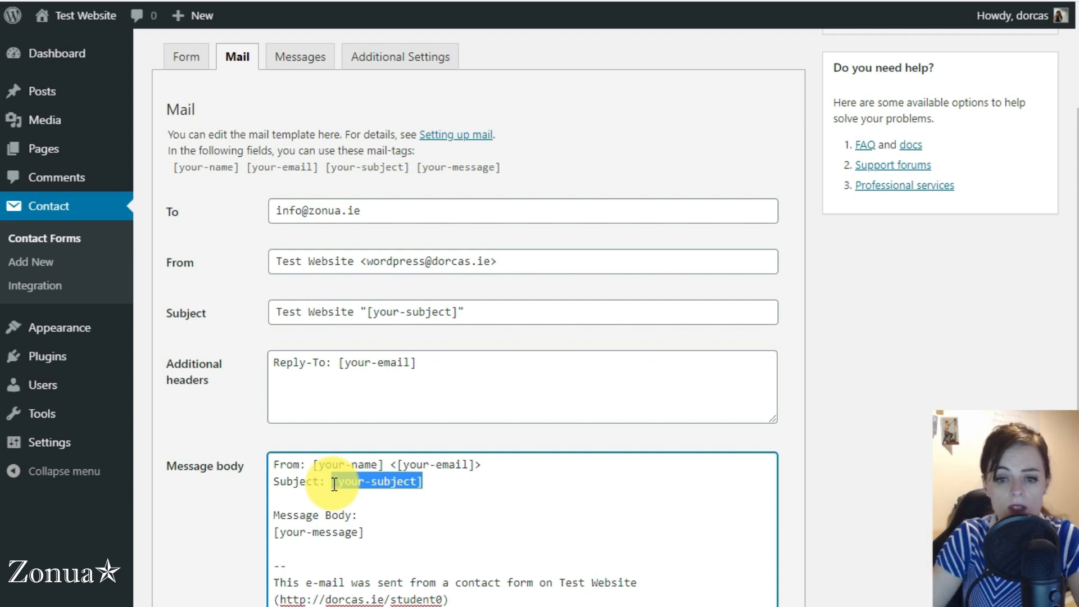
left_click(378, 514)
left_click_drag(331, 481, 424, 481)
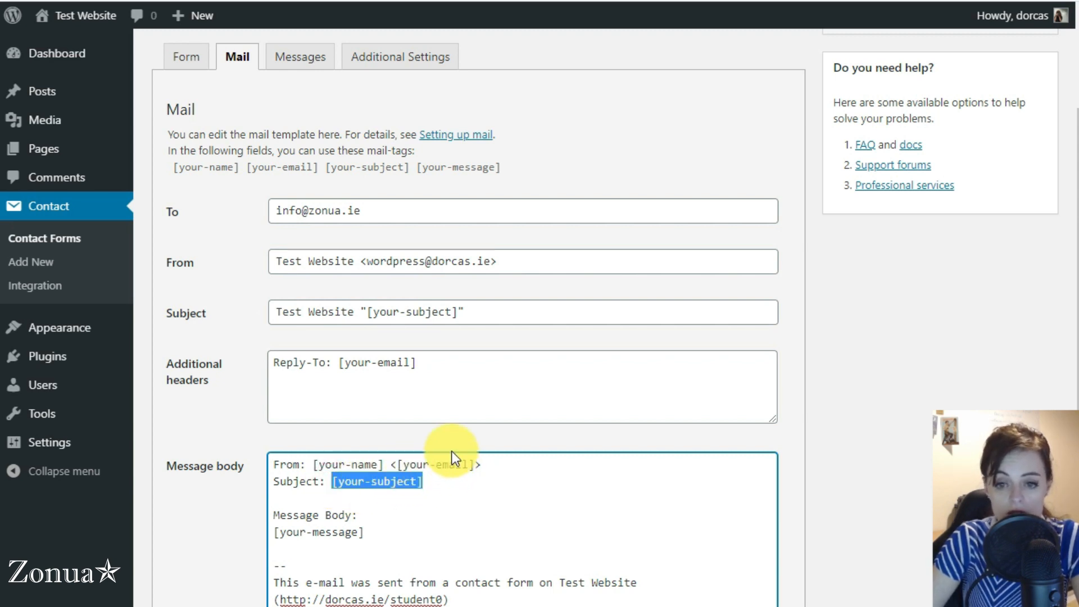
left_click(466, 465)
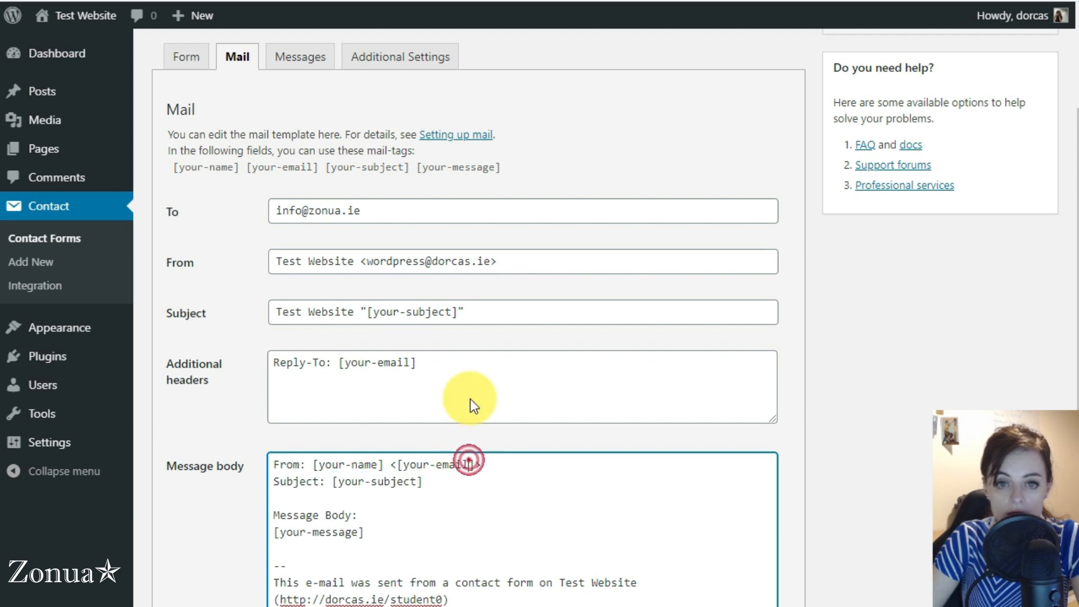
left_click(183, 62)
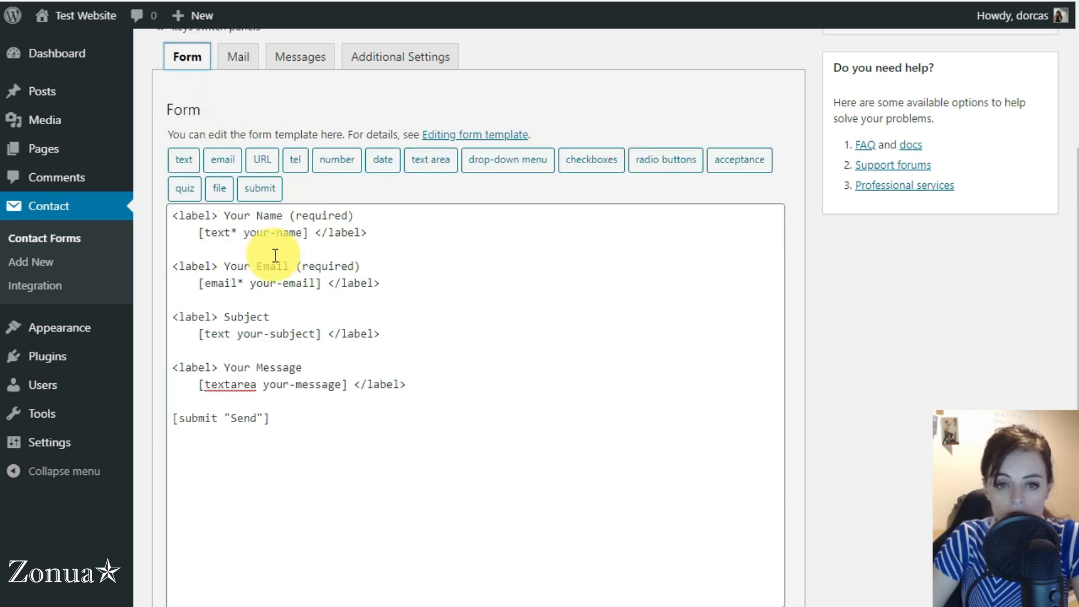
Step: Compare the your-name tag in the Form template with the Mail message body
left_click_drag(242, 232, 304, 228)
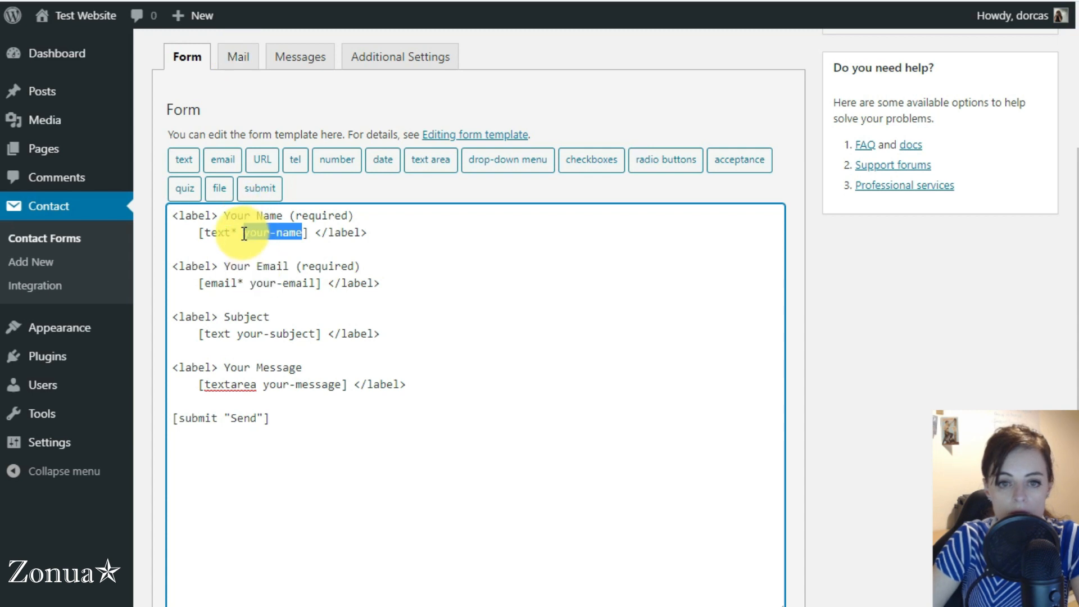
left_click(233, 58)
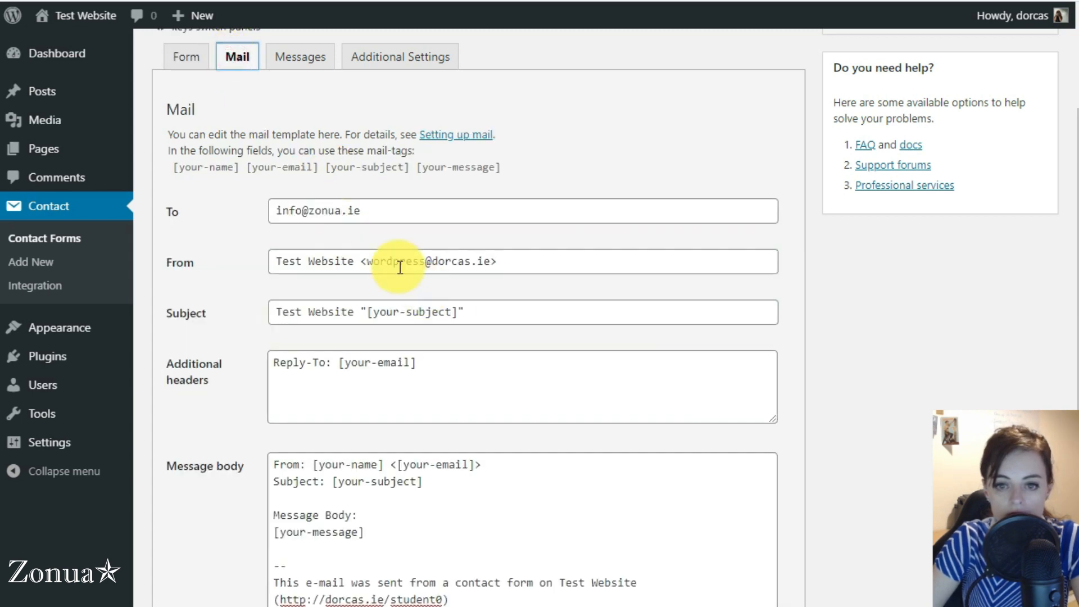
left_click_drag(319, 464, 377, 465)
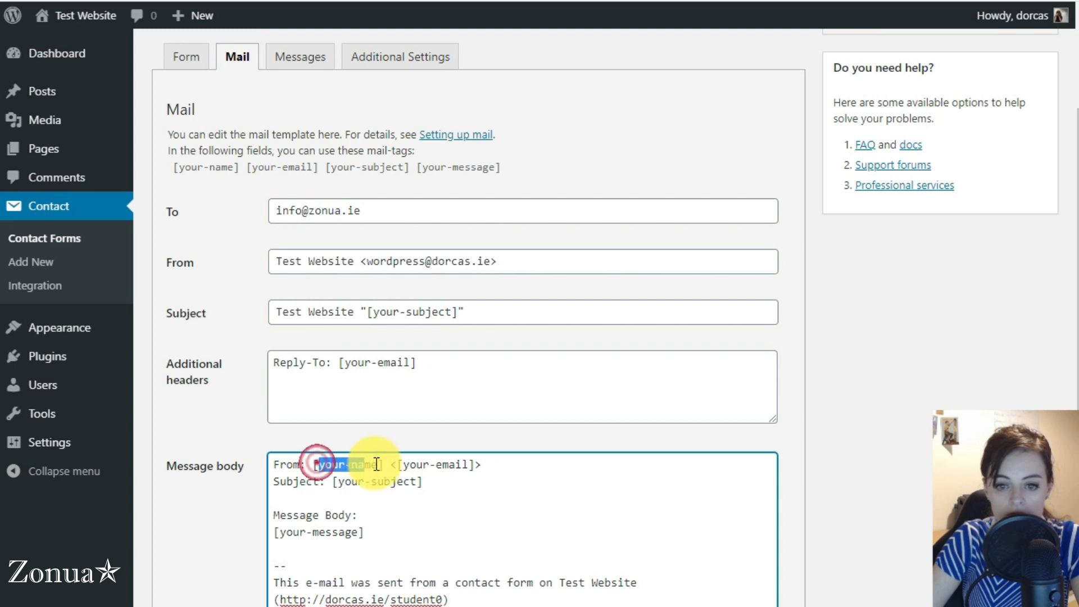
left_click(373, 479)
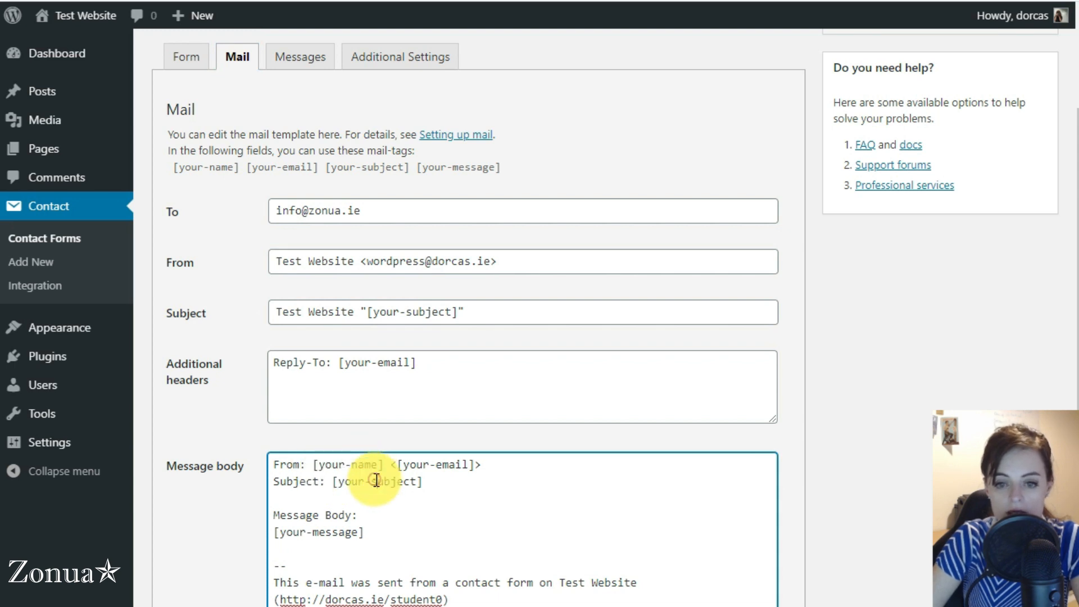
left_click(363, 463)
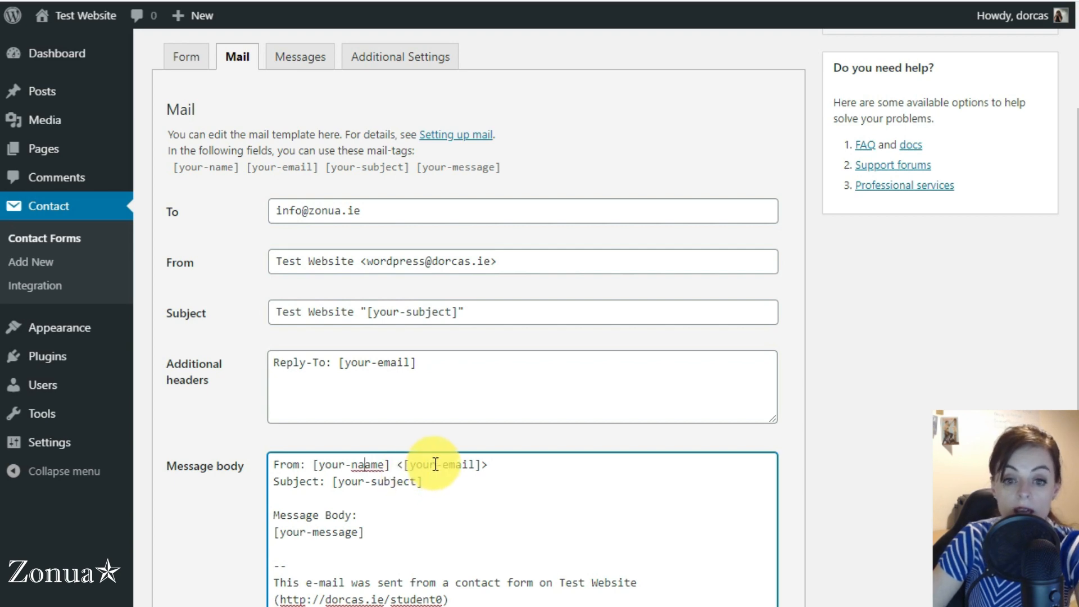
Step: Select the shortcode [contact-form-7 id="15" title="Contact form 1"]
scroll(245, 204, "up", 2)
scroll(245, 205, "up", 2)
left_click(445, 158)
key("ctrl+c")
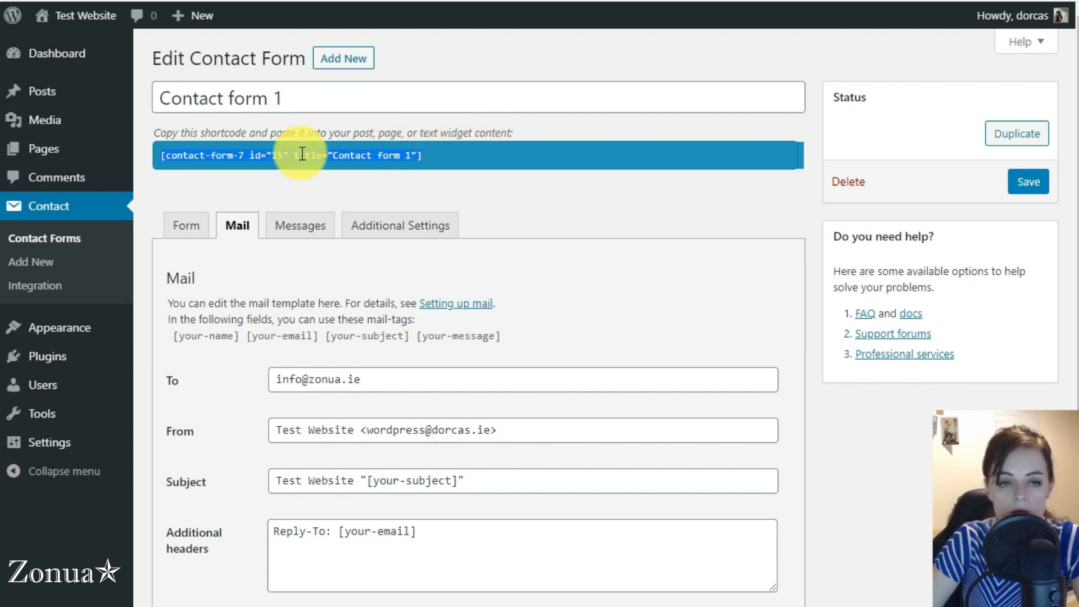
Step: Open the Service One page for editing from Pages in a new tab
right_click(48, 144)
left_click(102, 150)
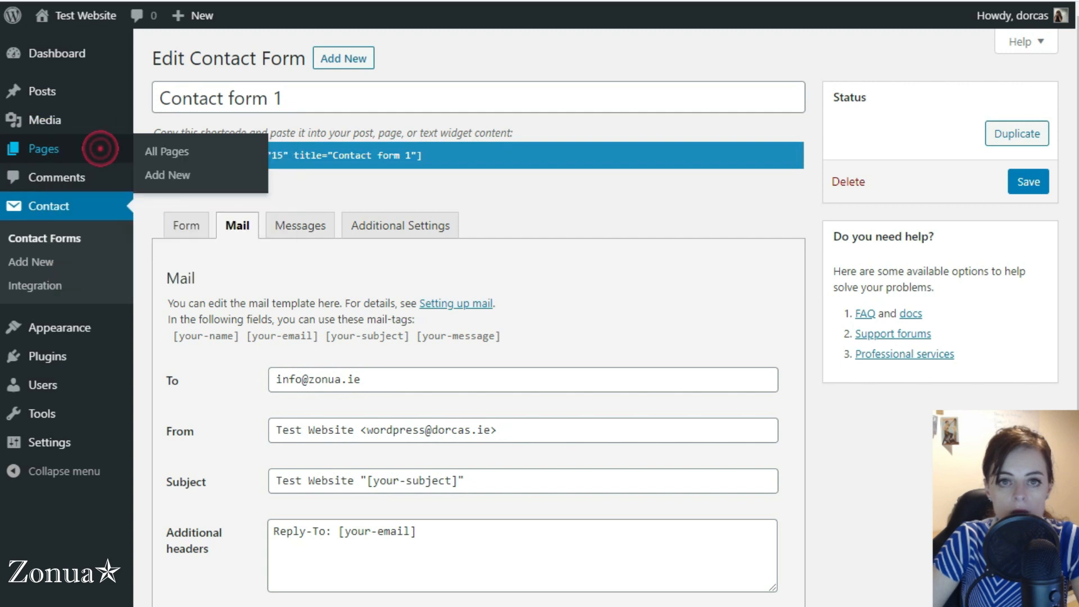
key("ctrl+Tab")
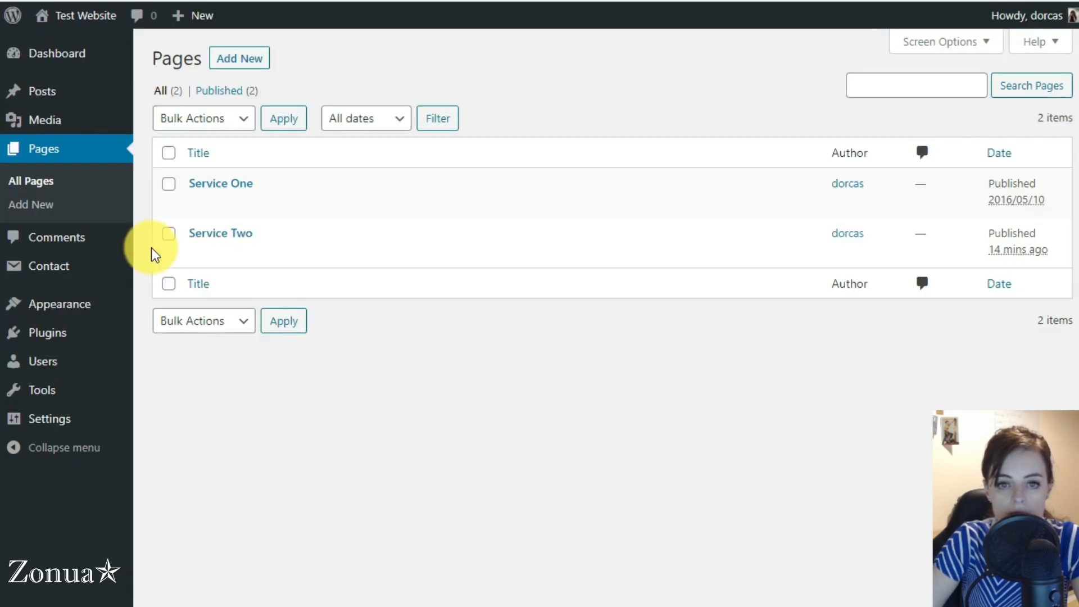
left_click(217, 188)
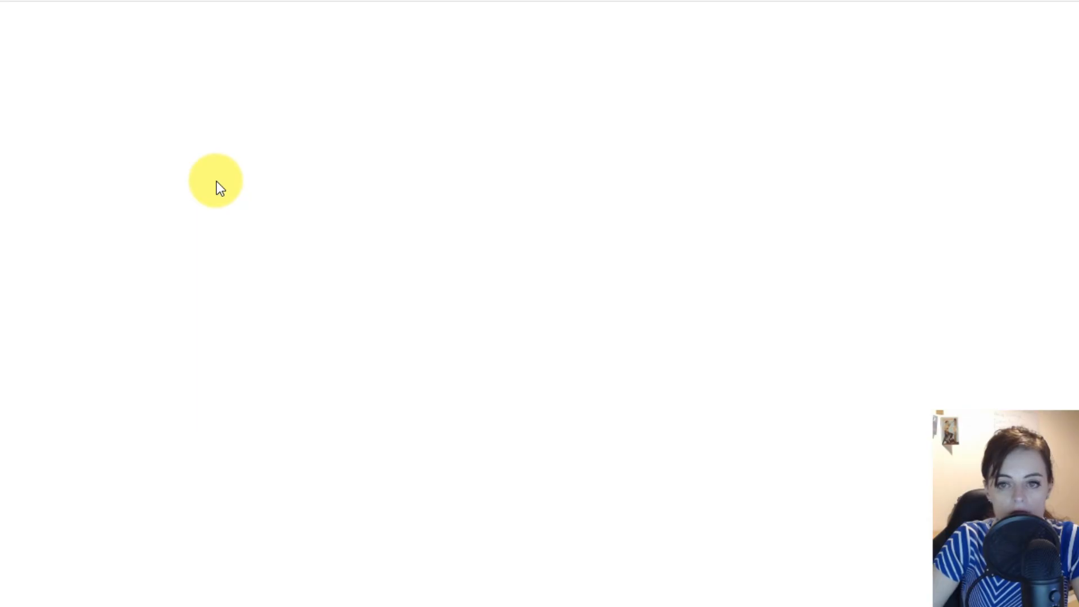
Step: Paste the Contact form 1 shortcode into a new final paragraph and update the page
scroll(315, 219, "down", 3)
scroll(392, 167, "down", 3)
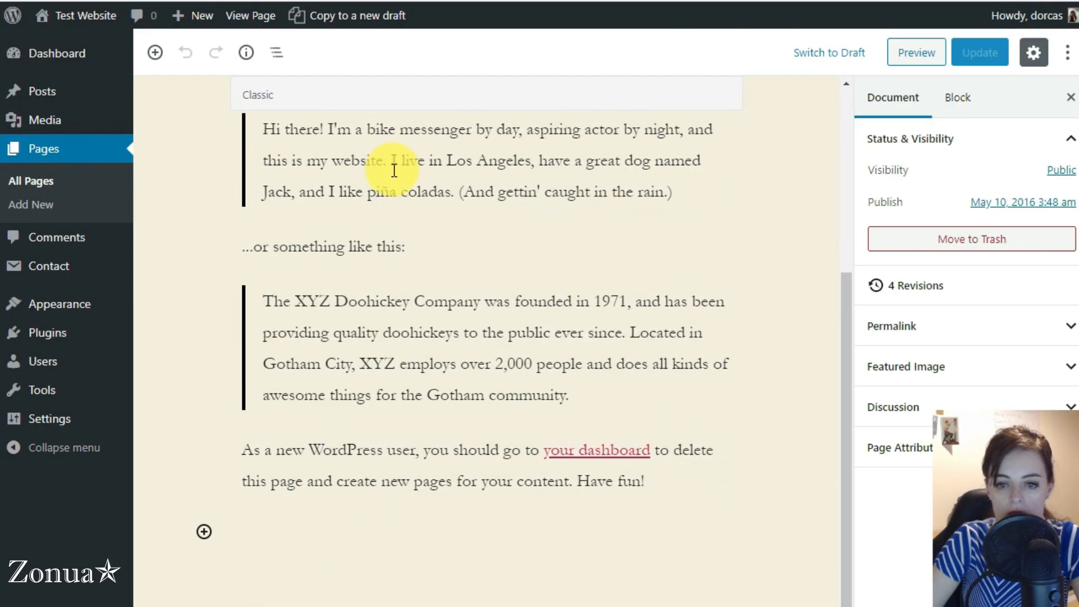
mouse_move(266, 531)
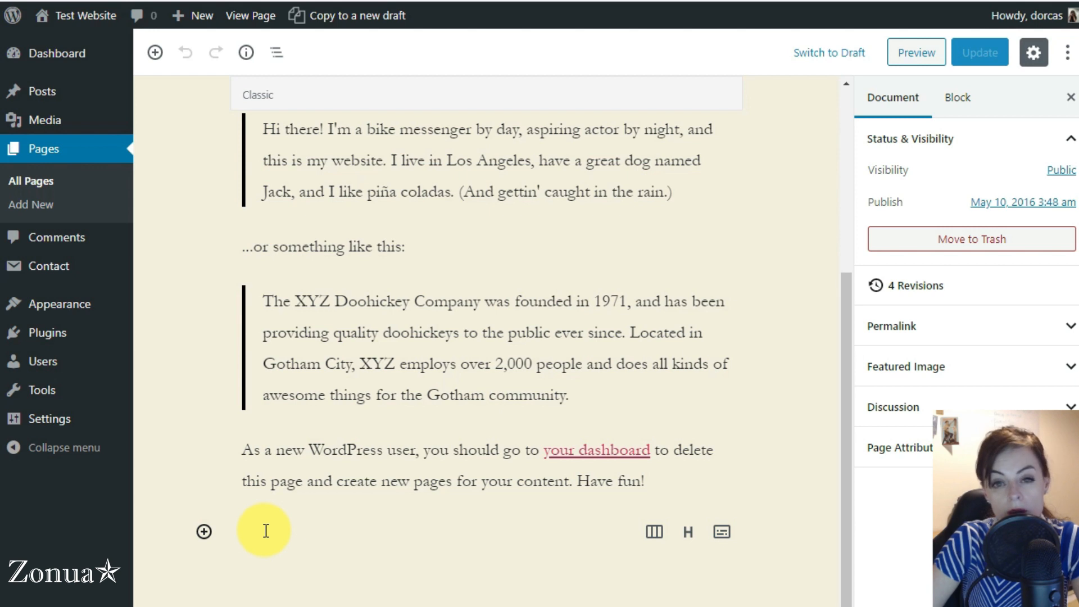
left_click(265, 531)
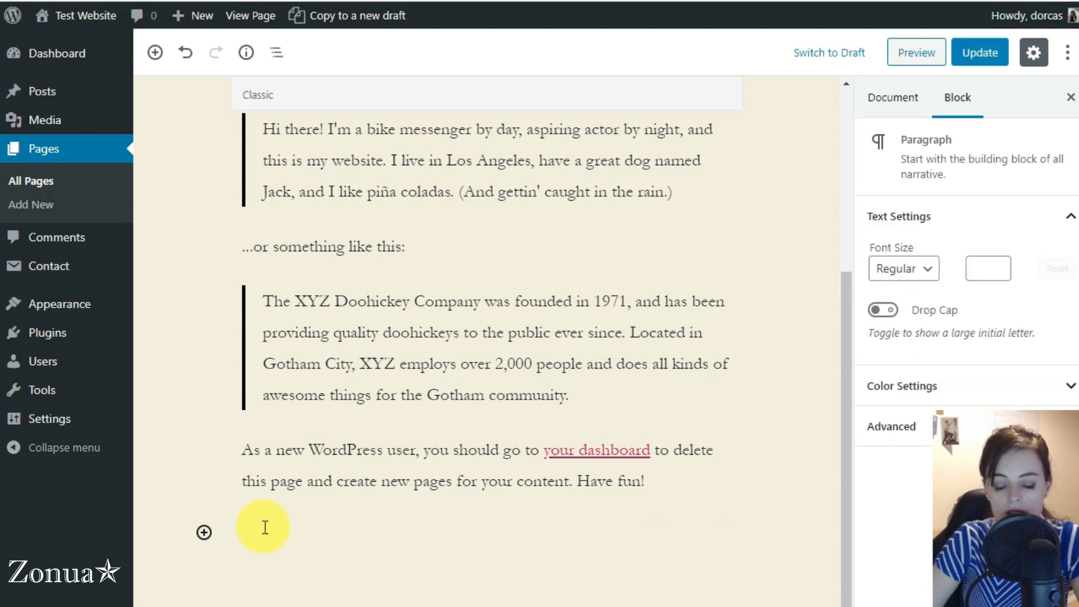
key("ctrl+v")
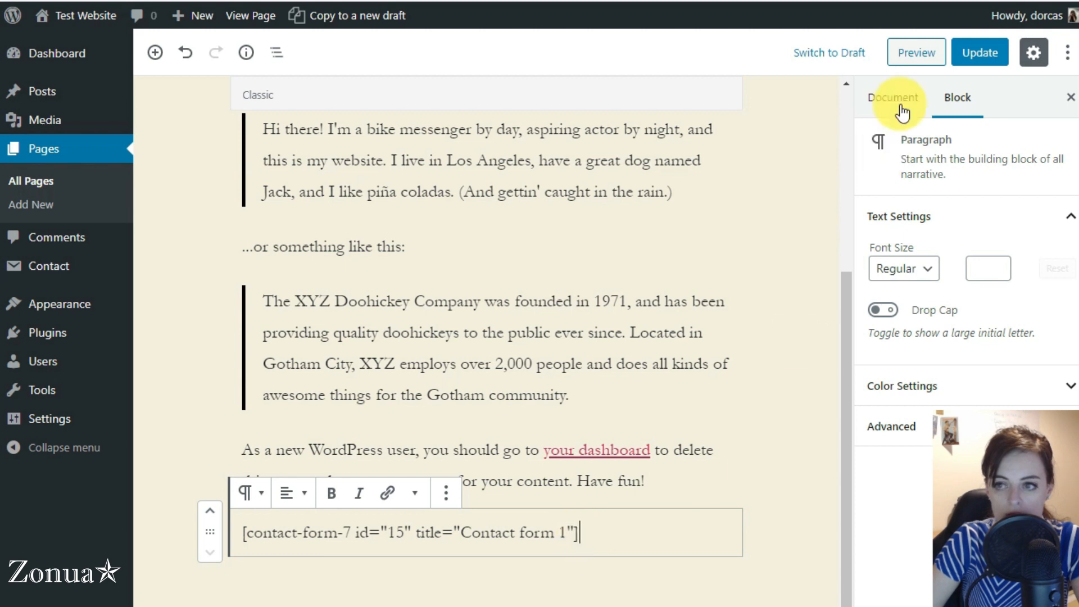
left_click(973, 56)
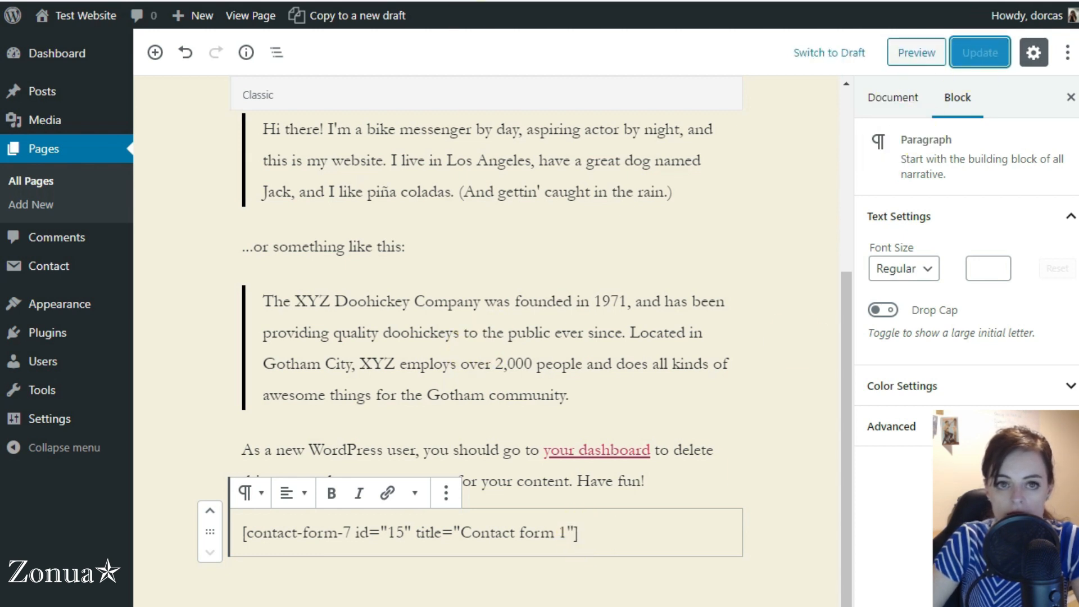
right_click(76, 38)
left_click(96, 46)
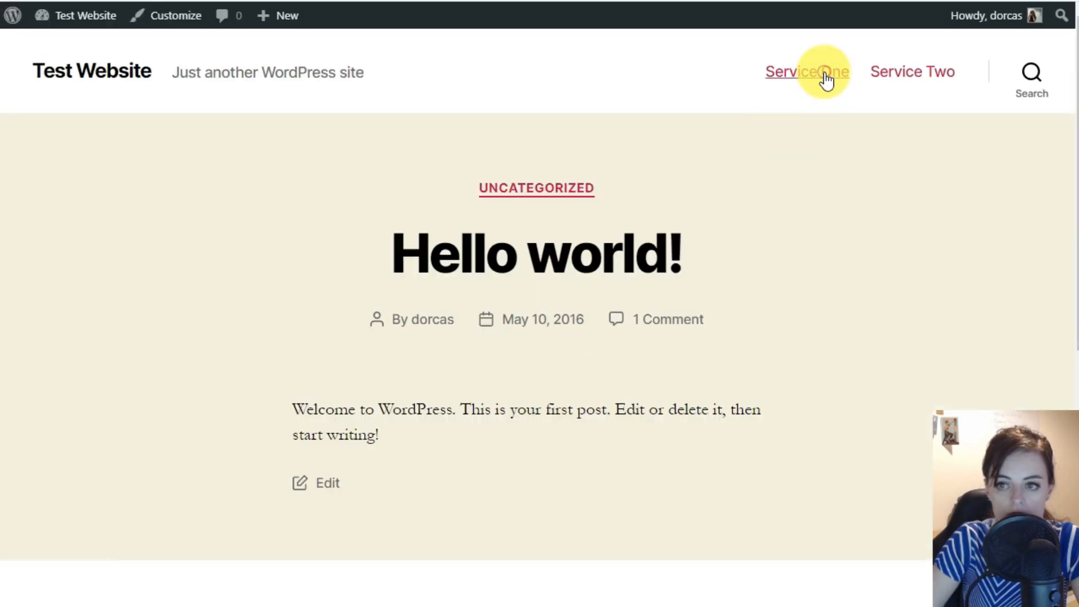
Step: View the live Service One page and scroll down to the rendered contact form
left_click(824, 72)
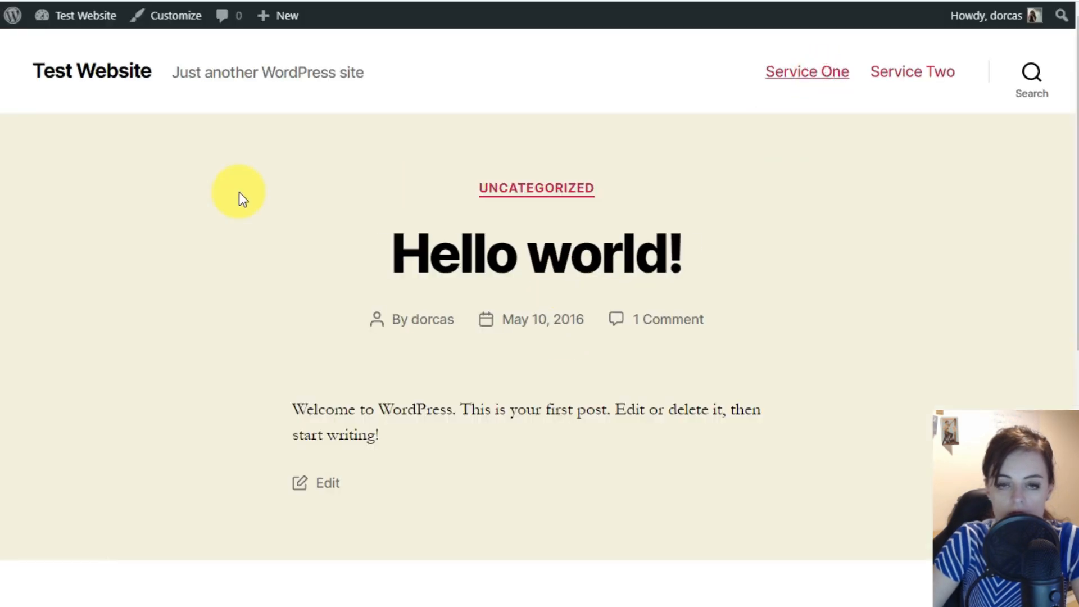
scroll(143, 282, "down", 10)
scroll(143, 282, "down", 1)
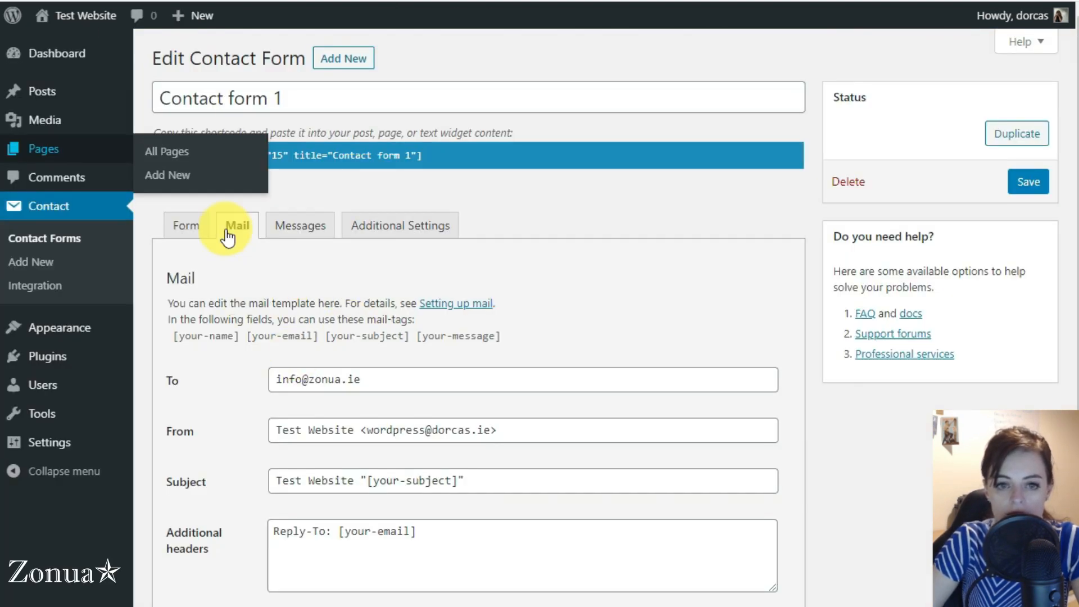
left_click(189, 228)
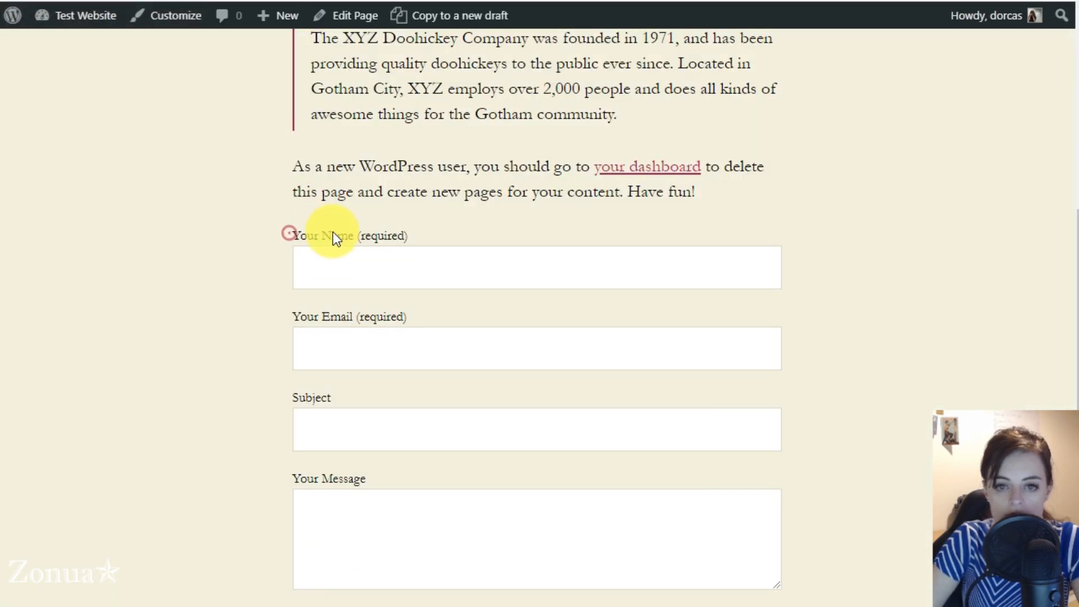
left_click_drag(335, 236, 430, 227)
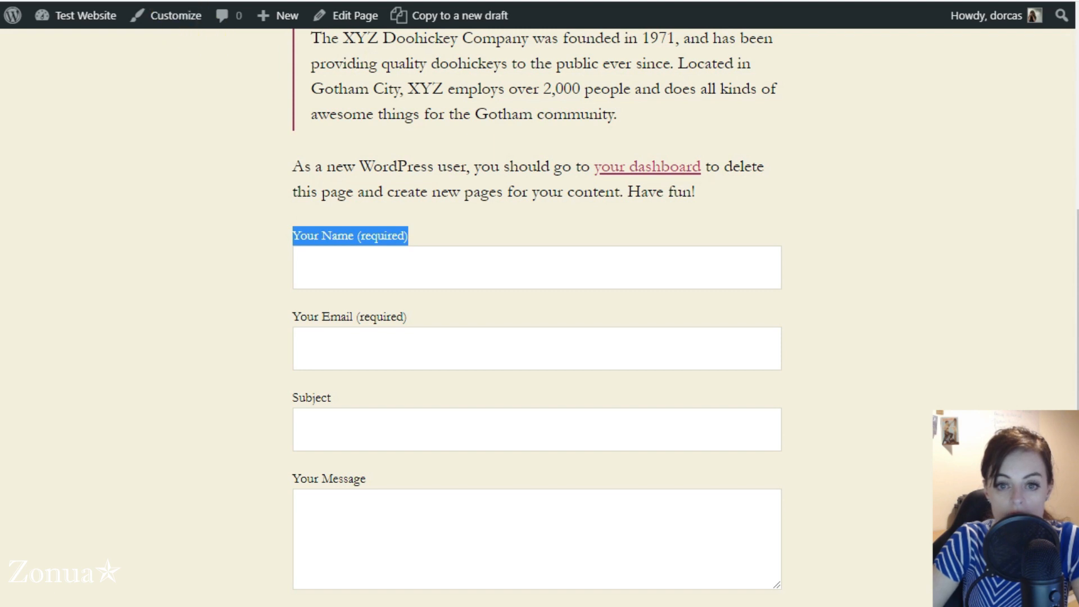
left_click(140, 1)
left_click_drag(222, 383, 360, 380)
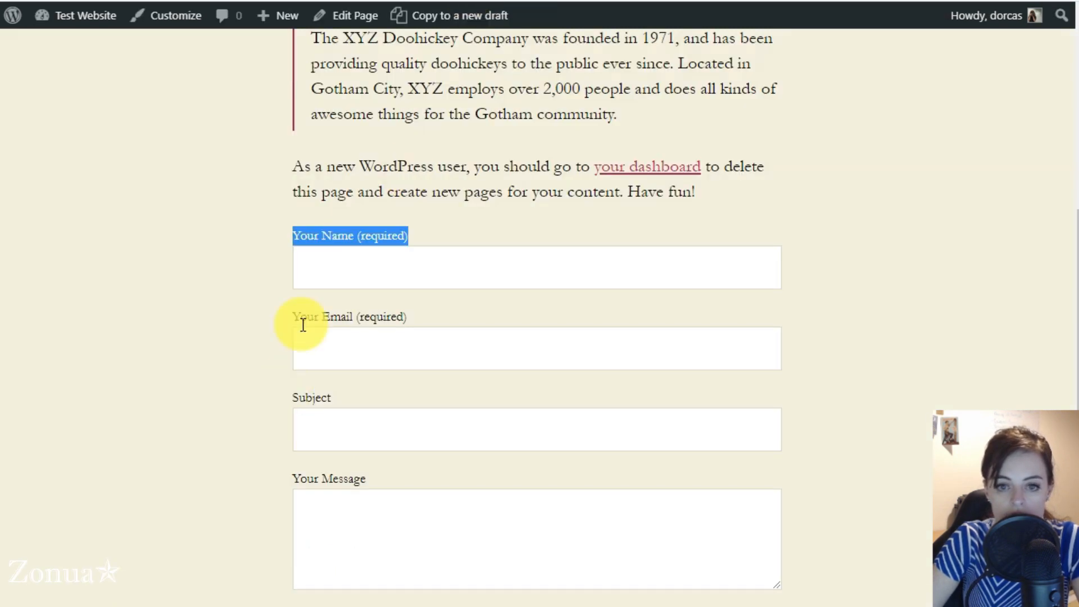
left_click(300, 263)
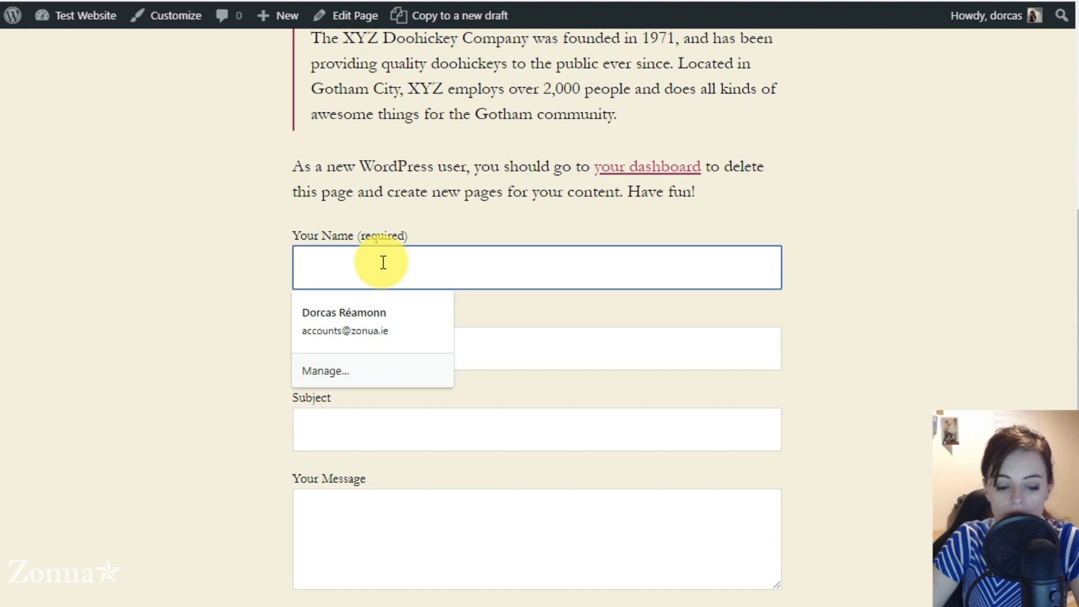
type("Dorcas")
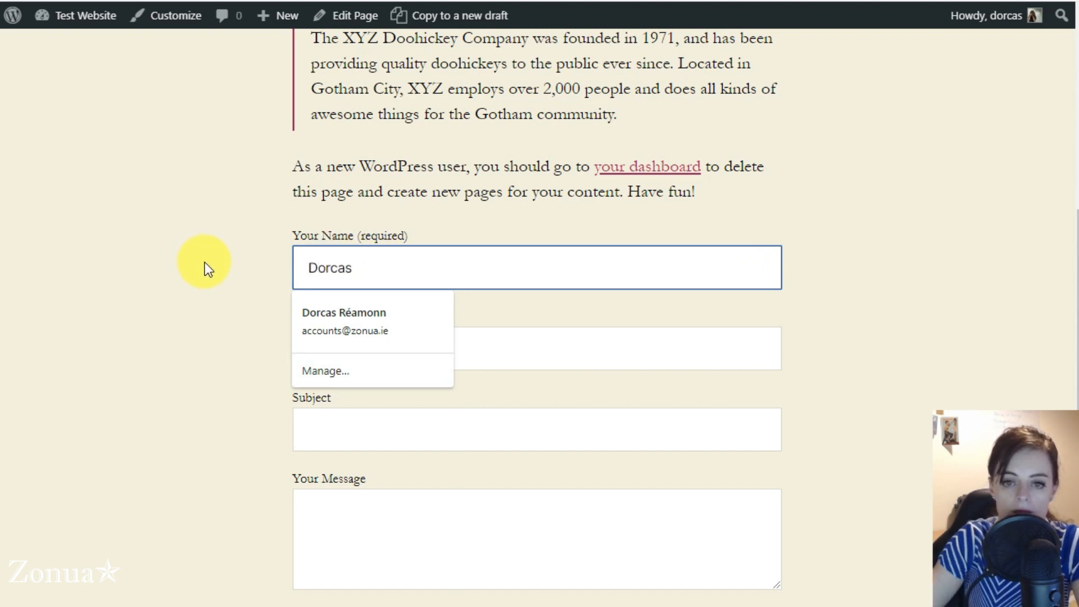
key("ctrl+a")
key("BackSpace")
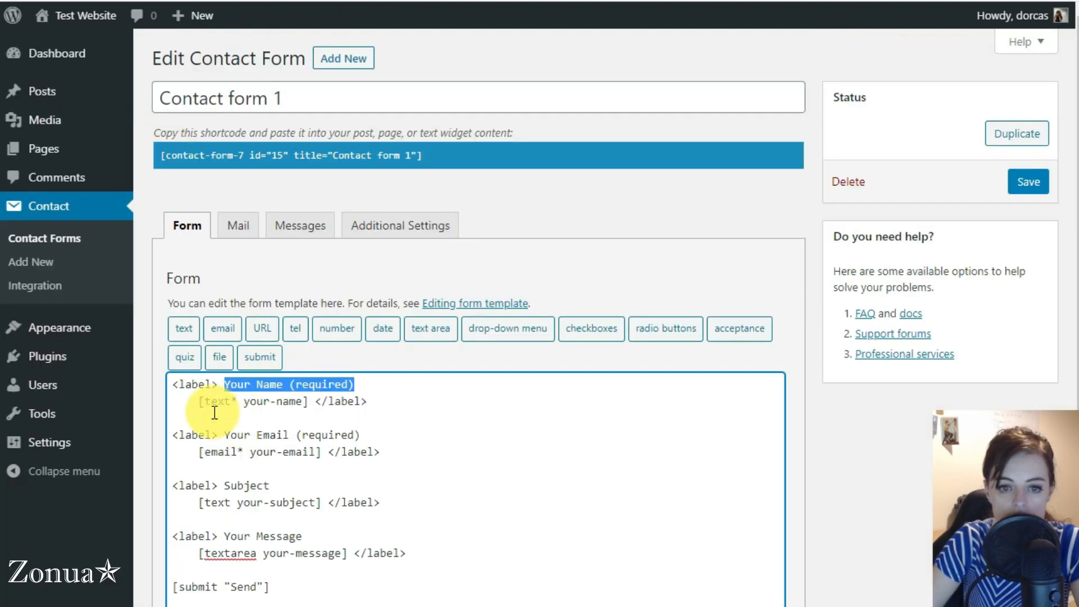
left_click_drag(198, 400, 319, 396)
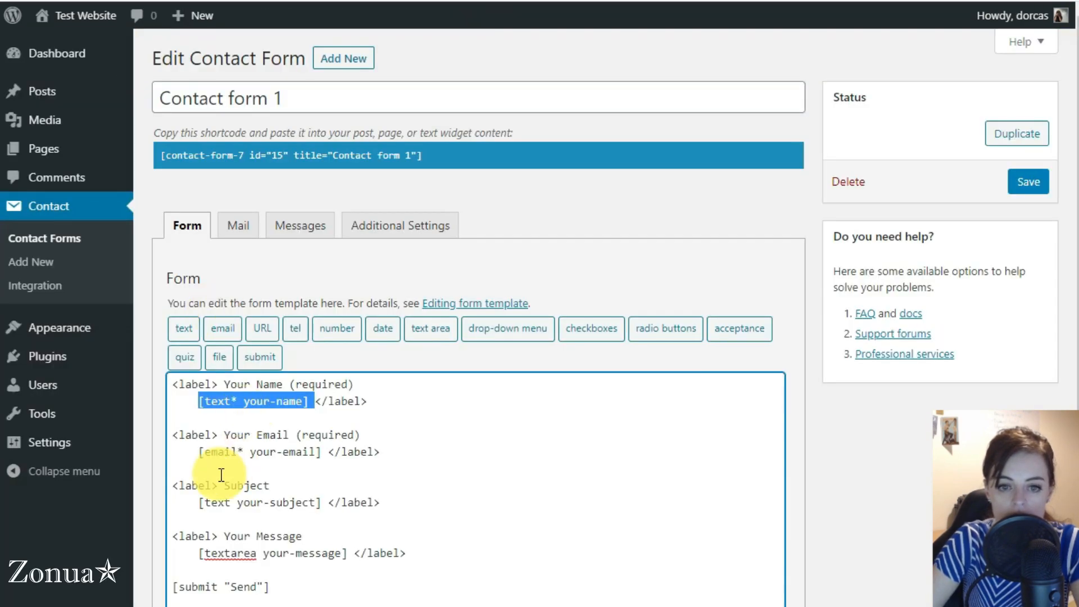
left_click_drag(197, 451, 328, 451)
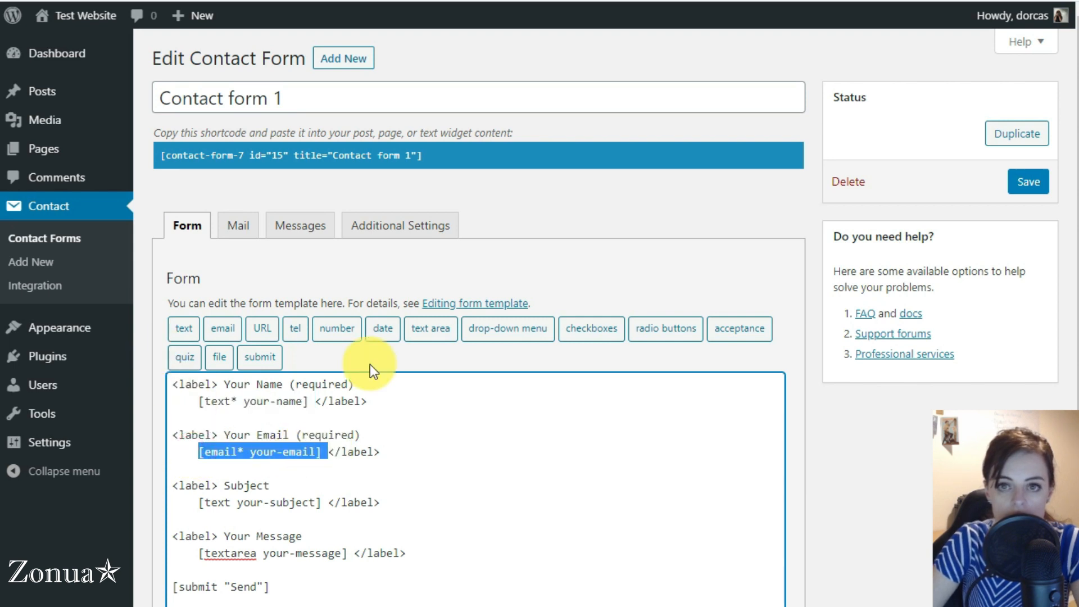
left_click(564, 207)
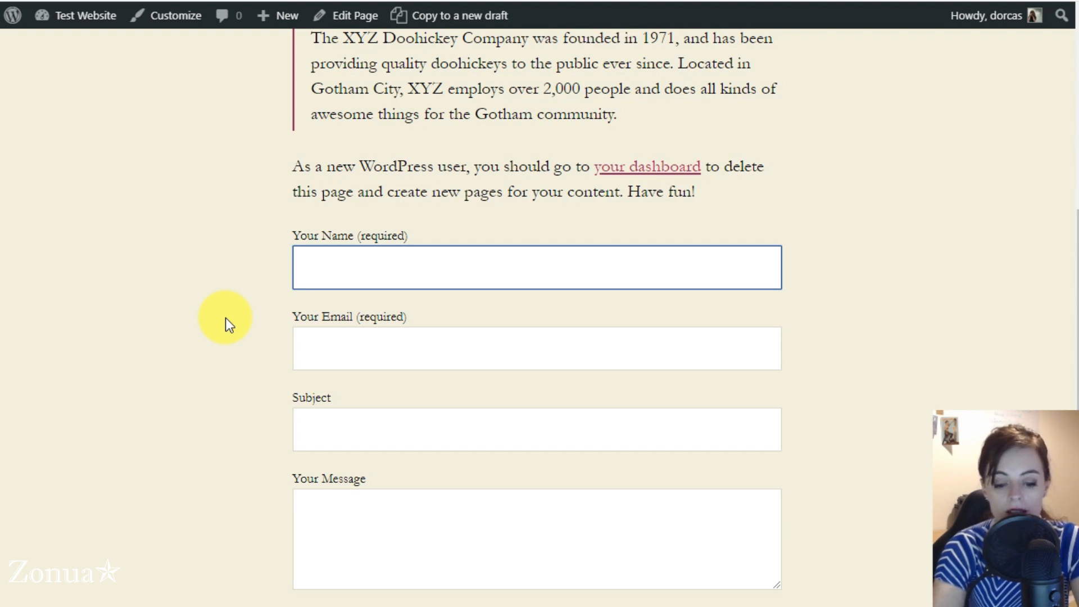
Step: Enter the sender's name and e-mail address in the contact form
type("Dorcas")
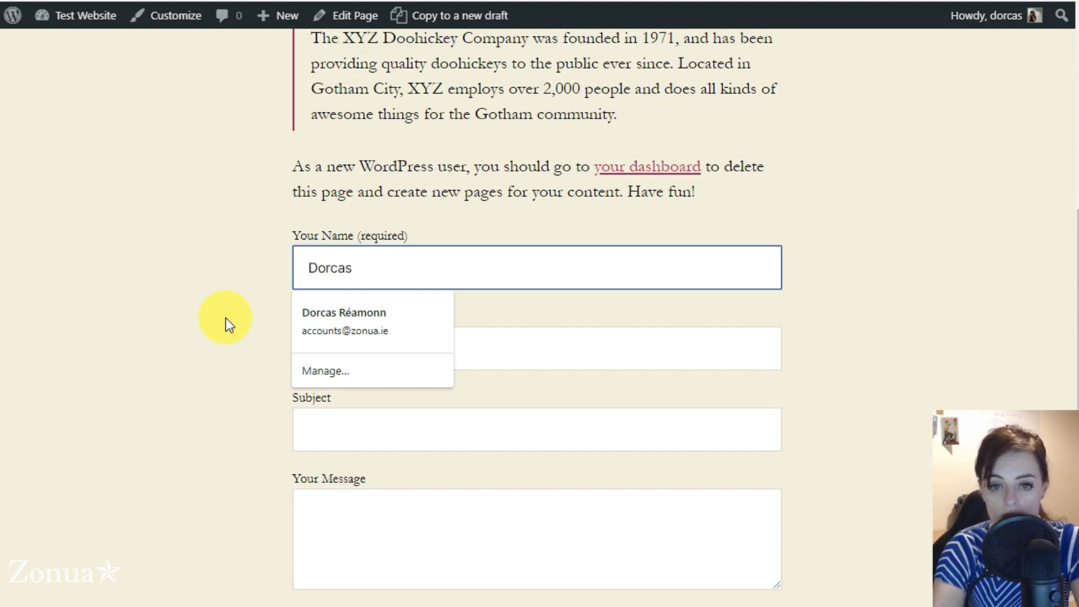
key("Tab")
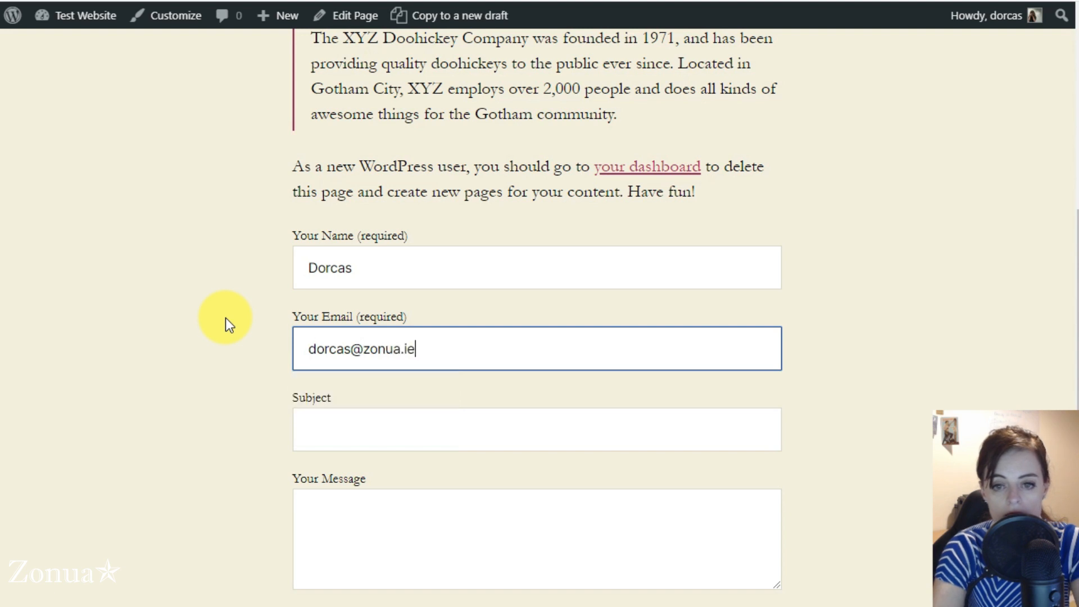
key("Tab")
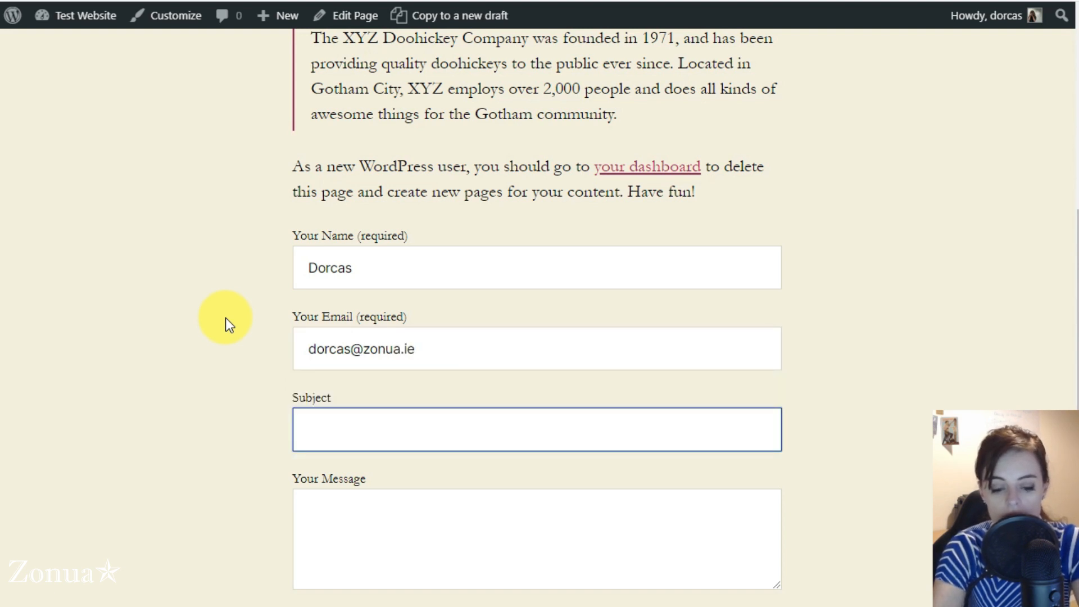
Step: Enter subject 'Enquiry' and message 'hello', then send the form
type("ENqui")
key("BackSpace")
key("BackSpace")
key("BackSpace")
key("BackSpace")
type("nqyir")
key("BackSpace")
key("BackSpace")
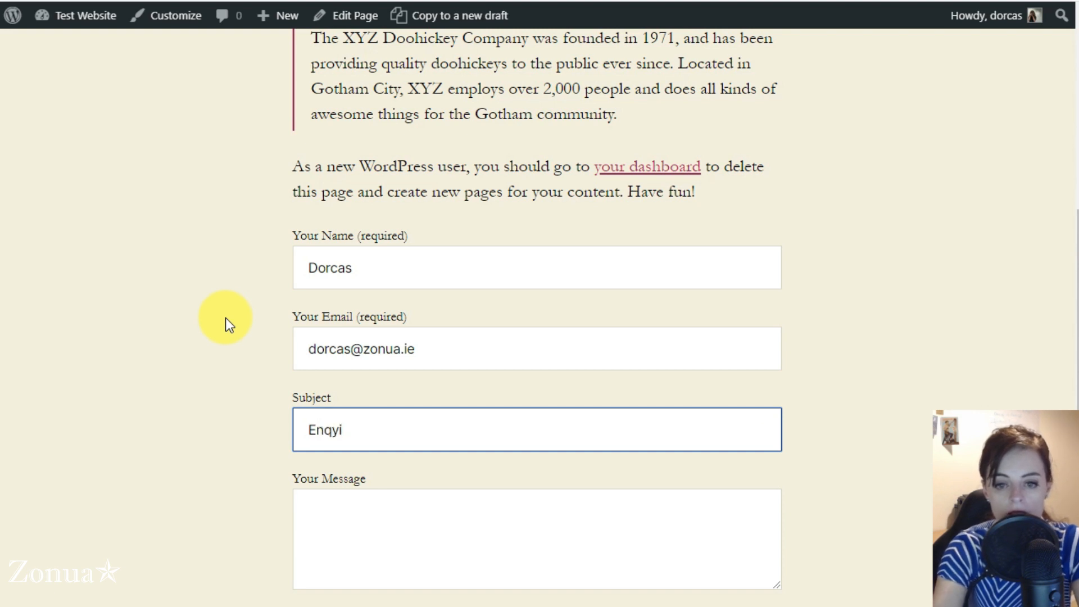
key("BackSpace")
type("uiry")
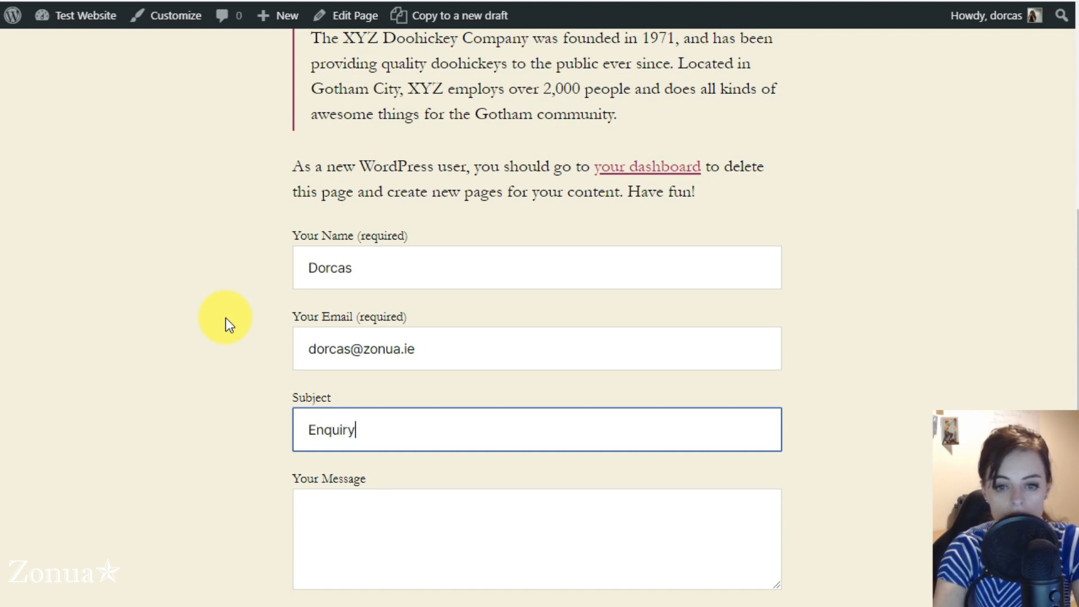
key("Tab")
type("hello")
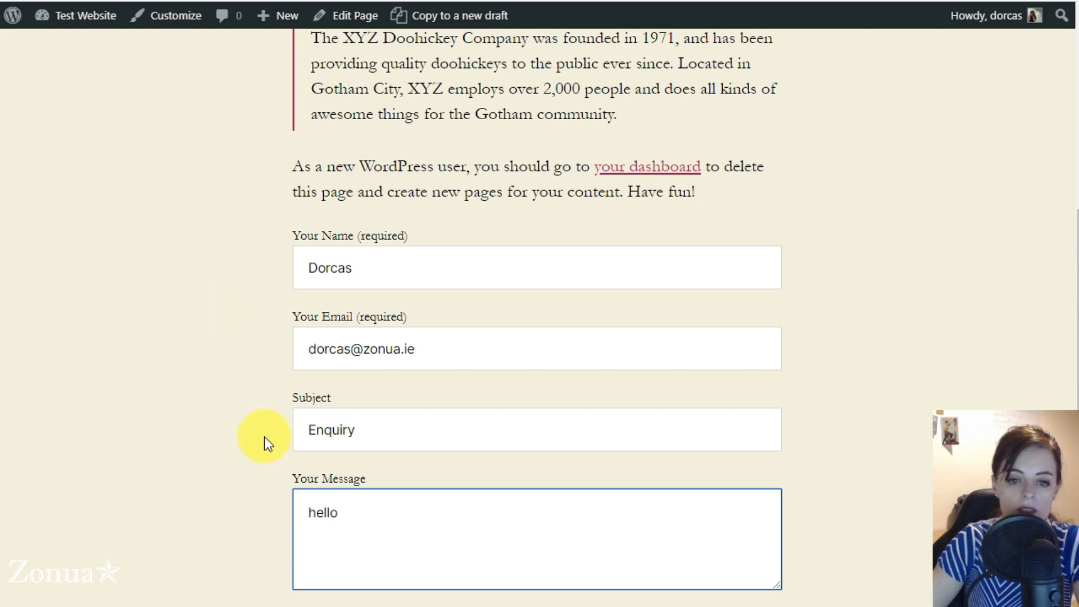
left_click(309, 605)
scroll(372, 542, "down", 3)
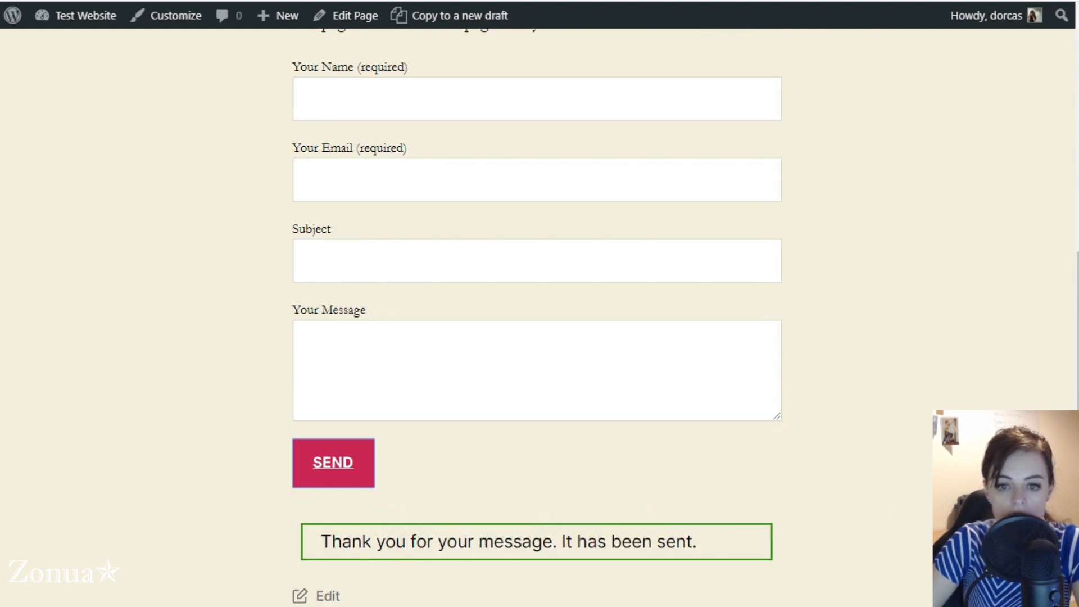
Step: Open Contact form 1's Messages settings in the form editor
left_click_drag(321, 541, 696, 541)
left_click(118, 354)
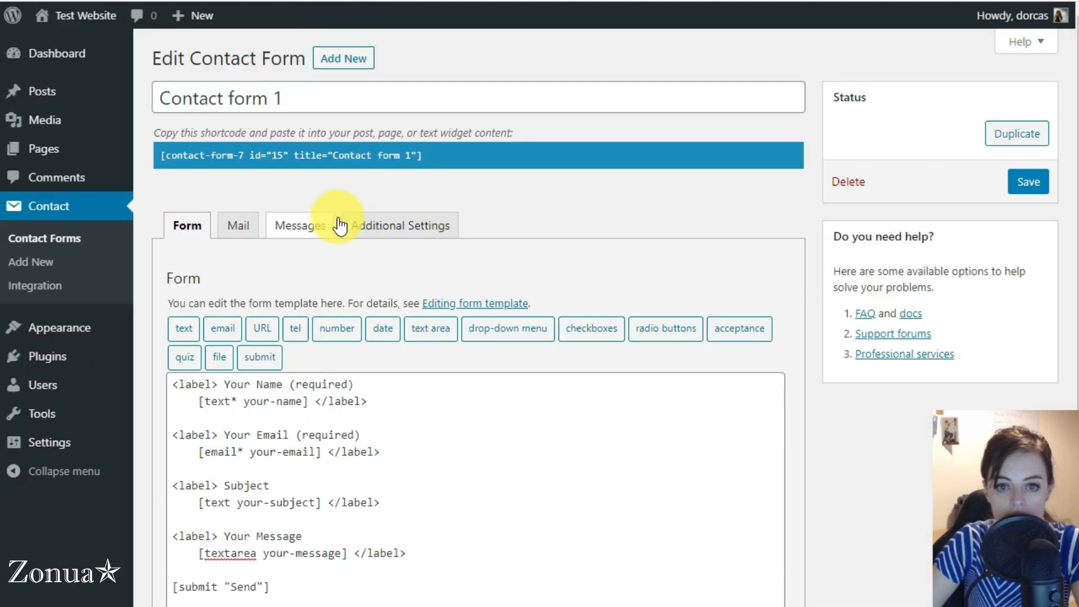
left_click(302, 226)
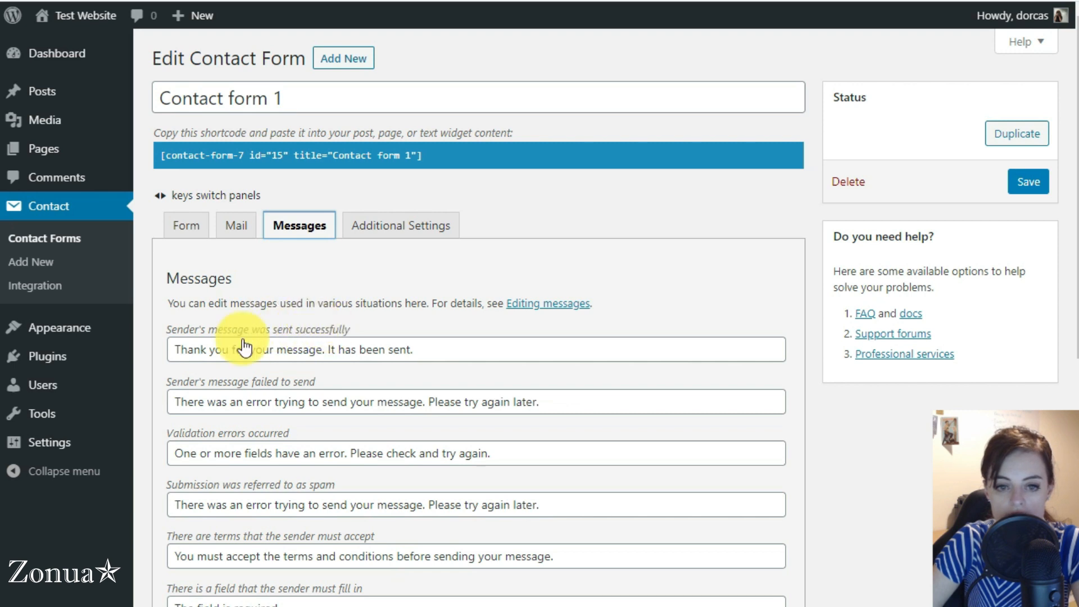
Step: Append the info contact e-mail address to the successful-send message, fixing a typo
left_click_drag(181, 350, 445, 349)
left_click(449, 349)
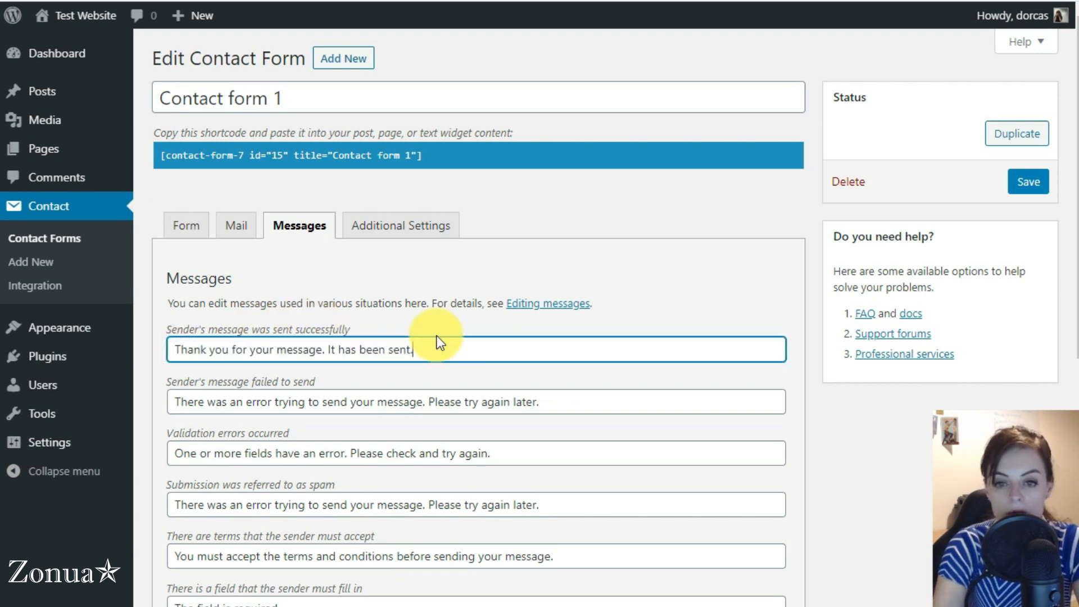
key("BackSpace")
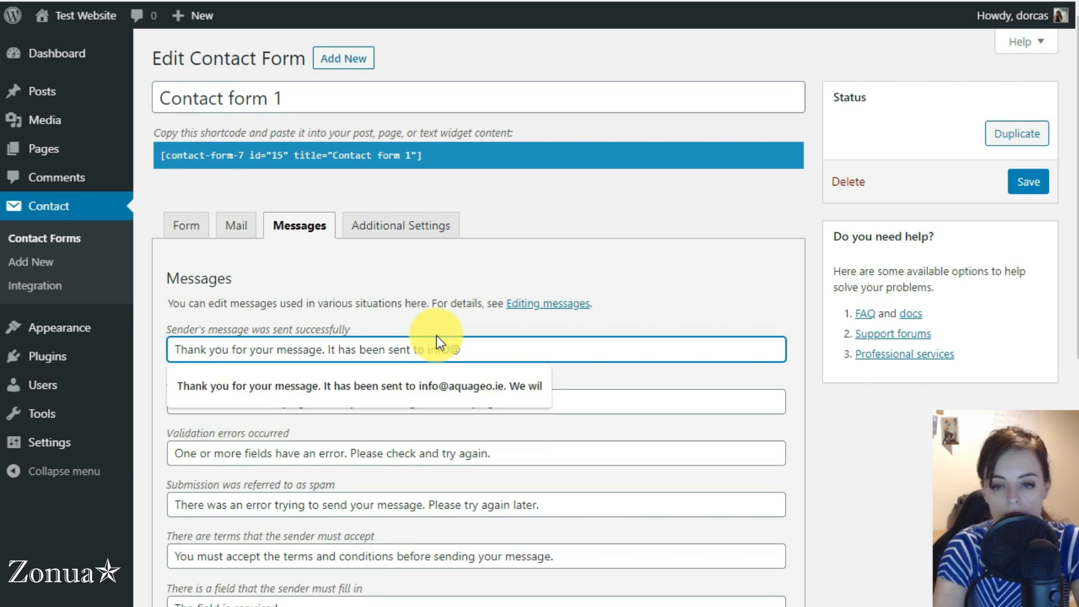
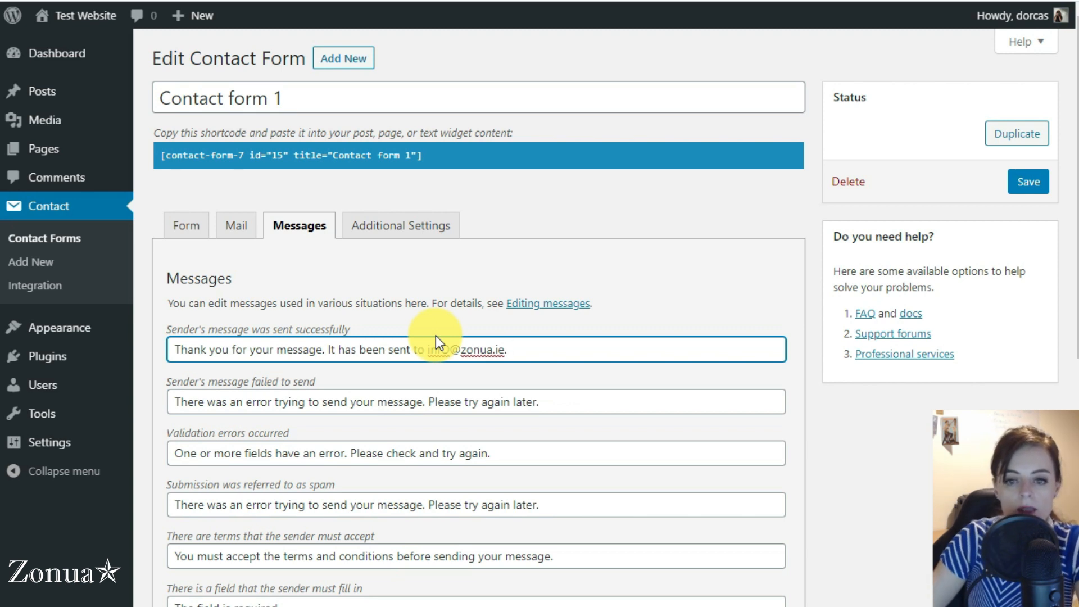
left_click(446, 344)
key("BackSpace")
type("o")
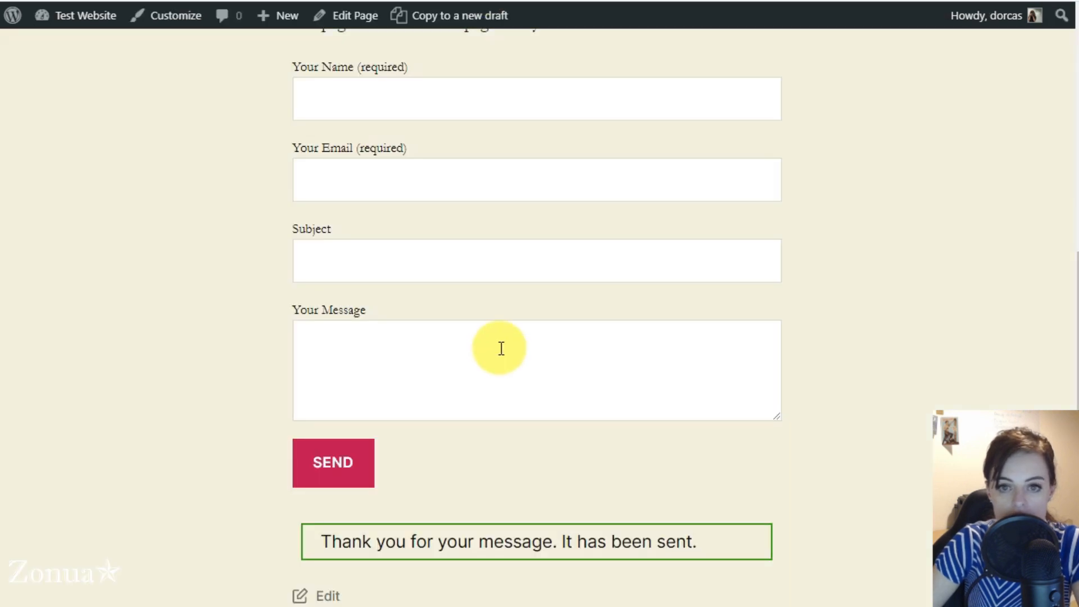
Step: Submit the live form with a name, subject 'test' and message 'test' but no e-mail
left_click(345, 97)
type("Dorcas")
key("Tab")
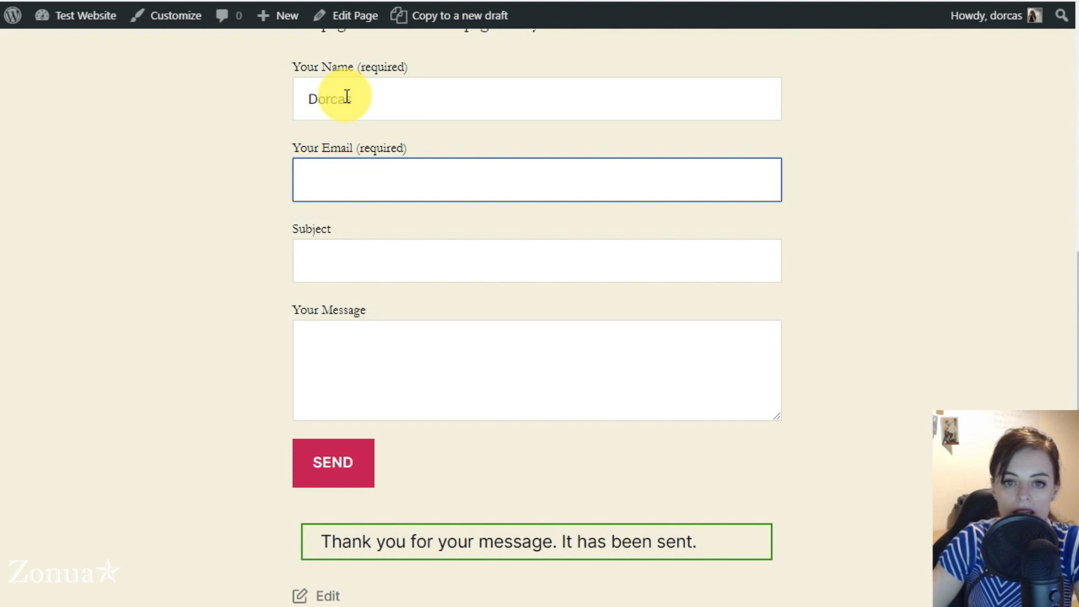
left_click(348, 267)
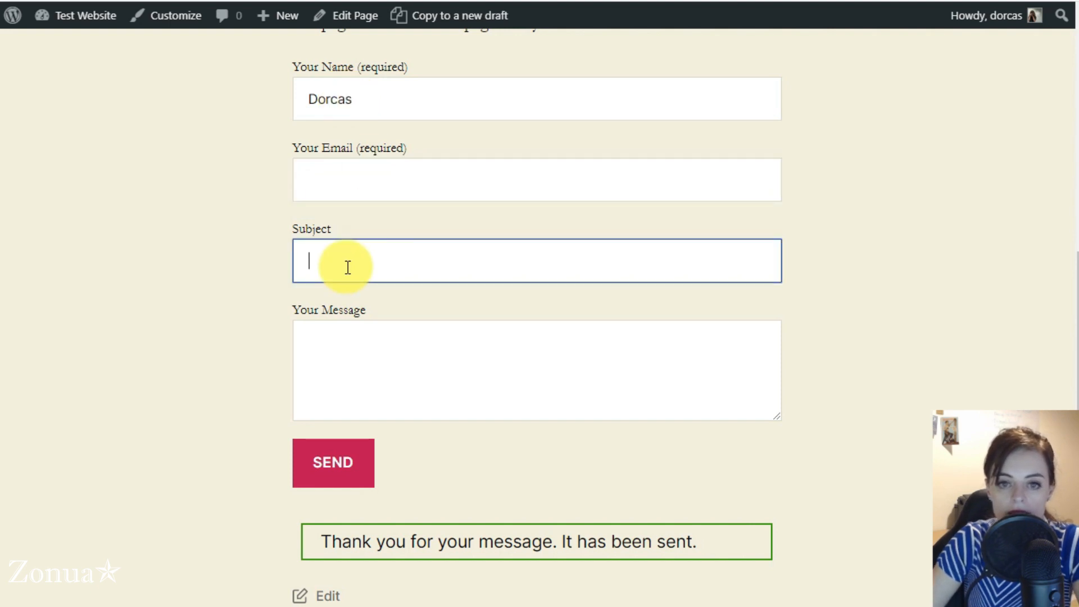
type("test")
key("Tab")
type("test")
left_click(328, 464)
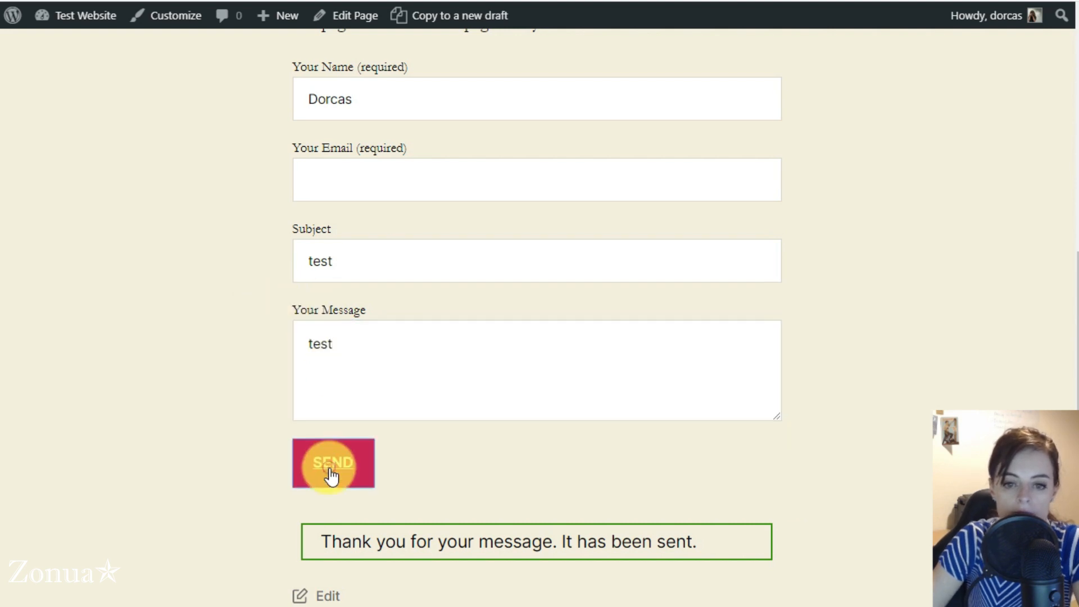
left_click_drag(293, 214, 398, 214)
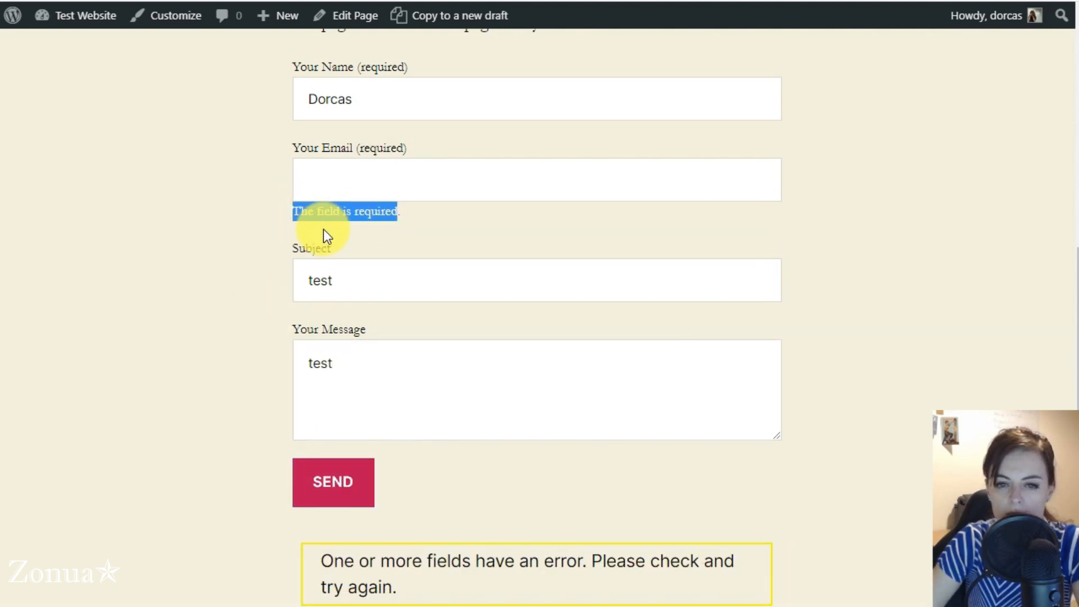
Step: Enter a malformed e-mail ending in 'ie' and resubmit the form
left_click(352, 174)
left_click(152, 200)
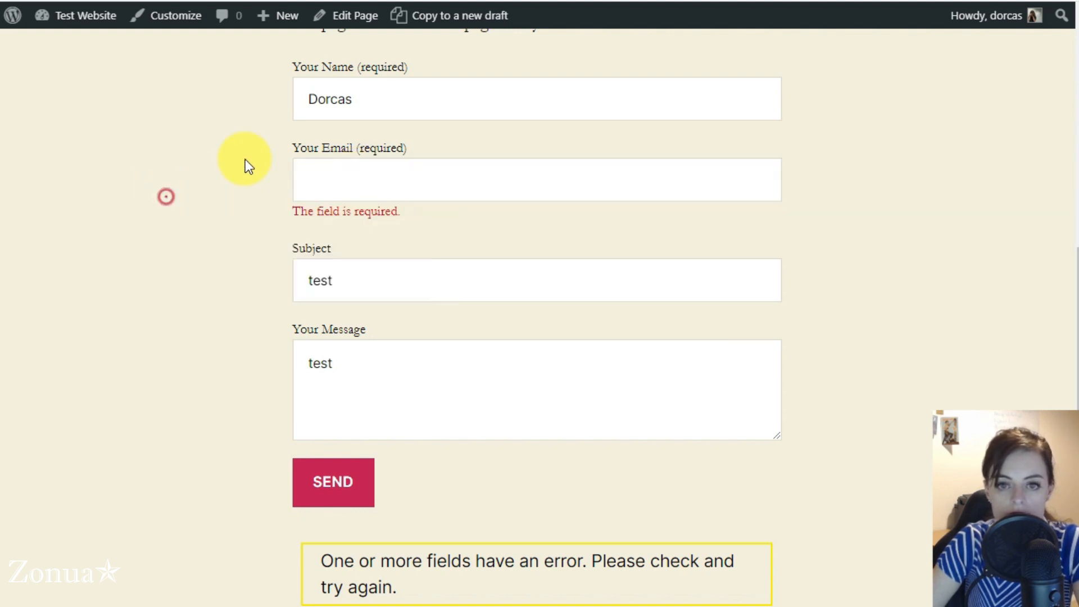
left_click(374, 96)
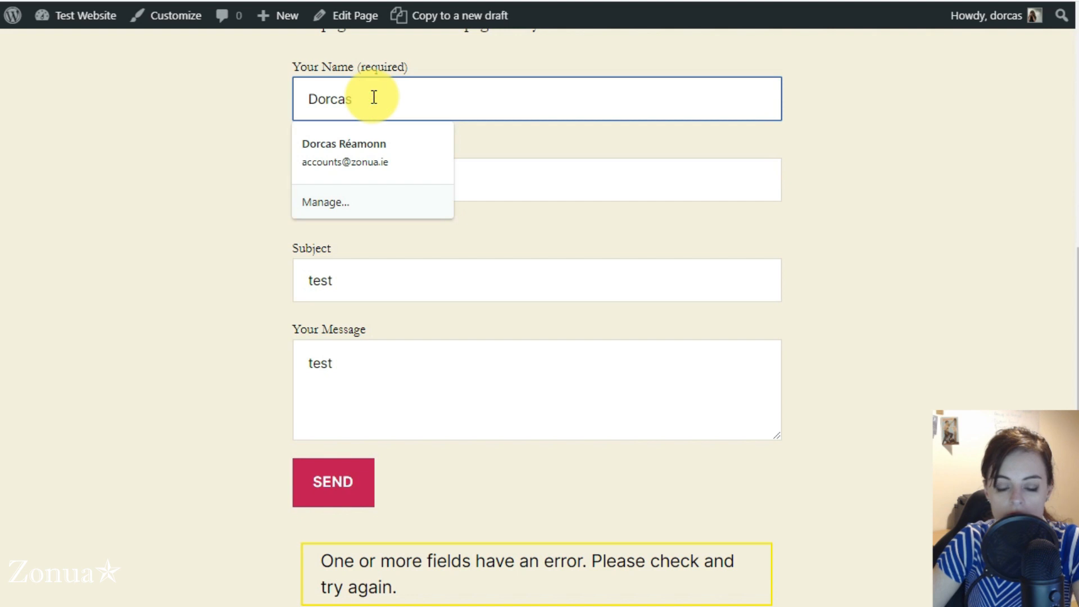
key("Tab")
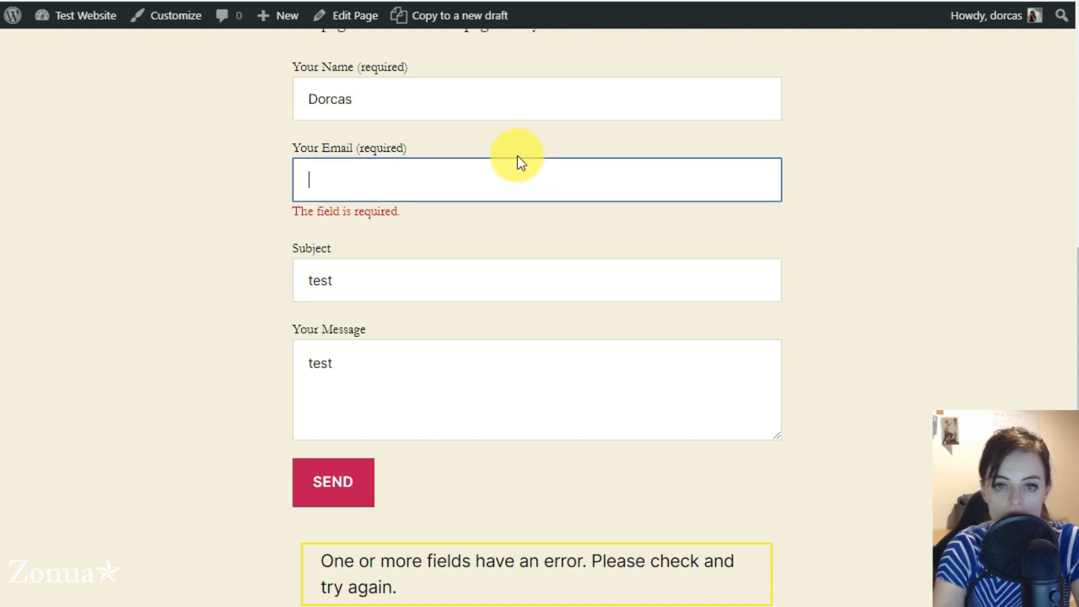
type("Dorcas.com")
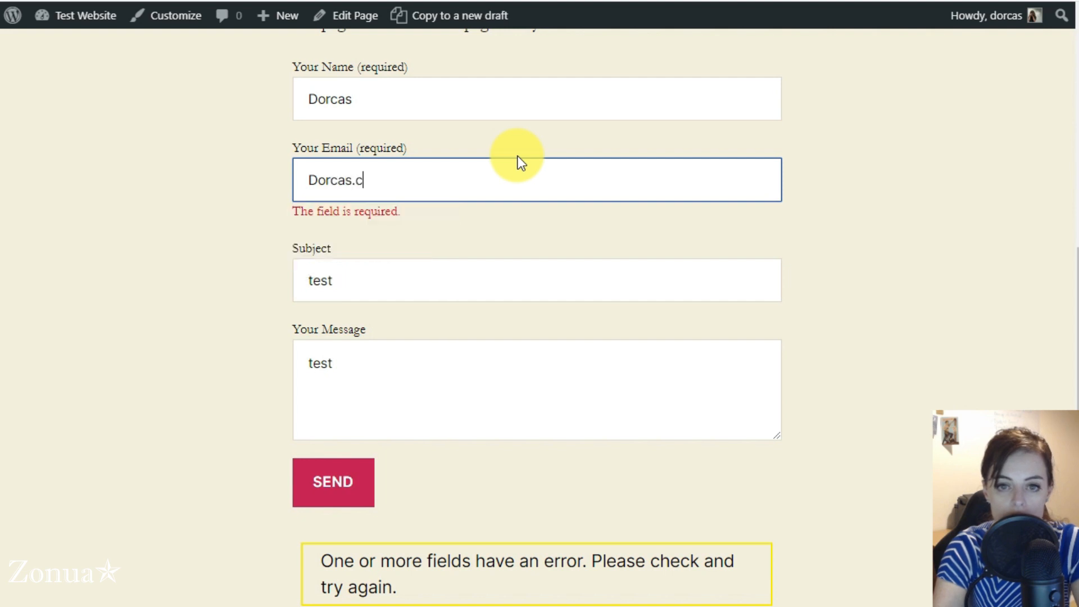
key("BackSpace")
key("BackSpace")
key("BackSpace")
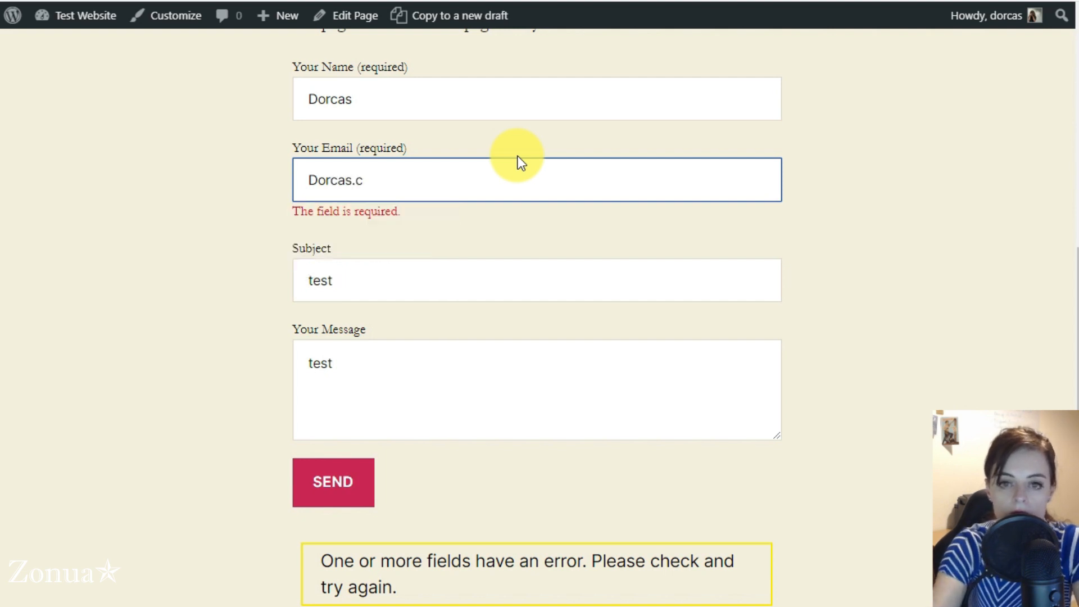
type("ie")
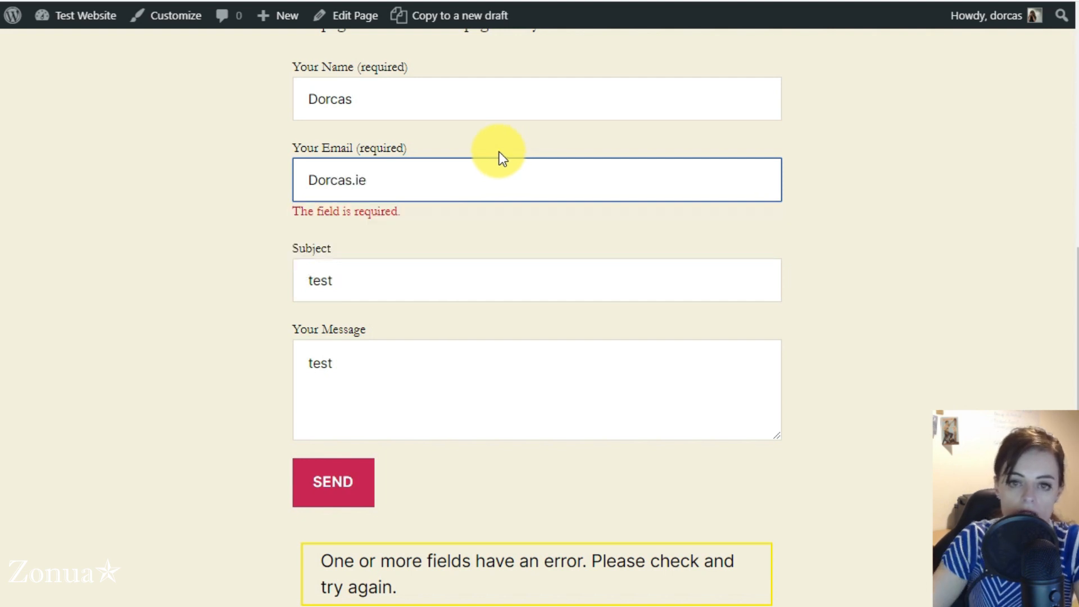
left_click(437, 279)
left_click(323, 482)
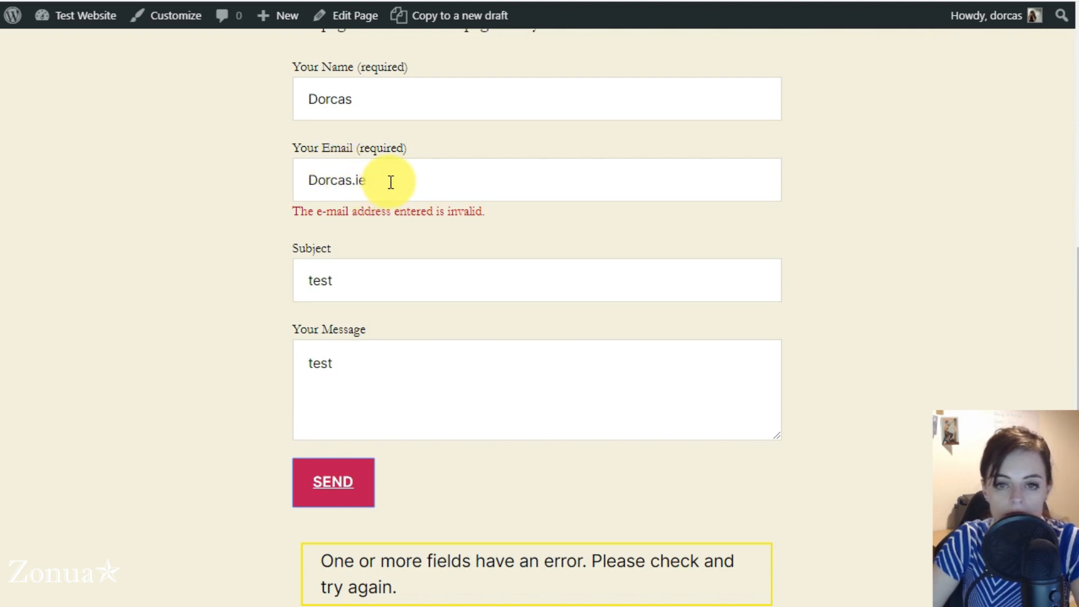
Step: Edit the e-mail entry and resubmit the form to check validation
left_click_drag(411, 180, 277, 184)
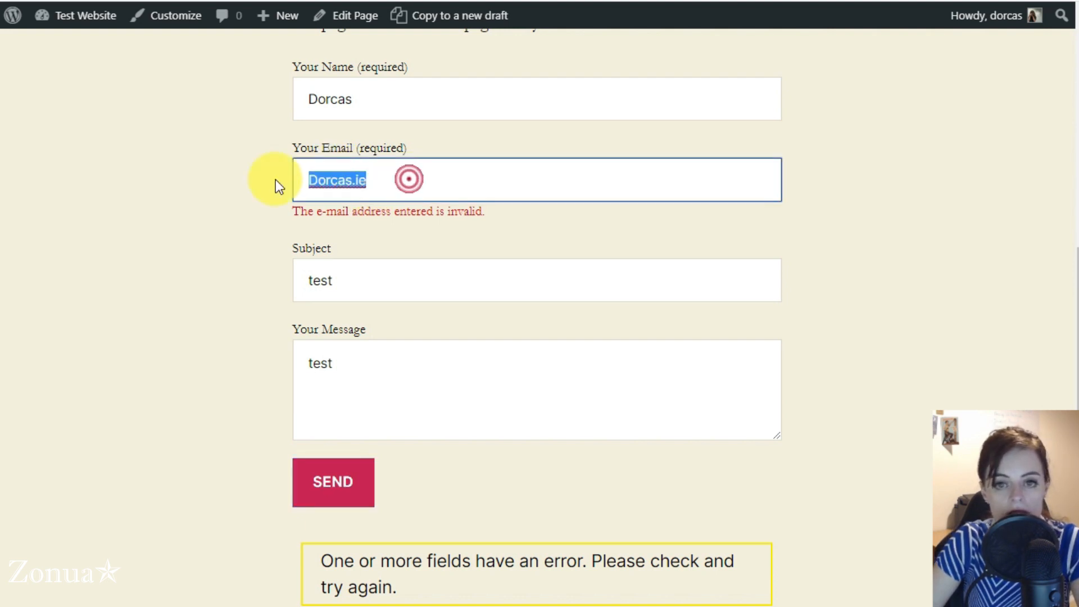
key("Right")
key("BackSpace")
key("BackSpace")
key("BackSpace")
key("BackSpace")
key("BackSpace")
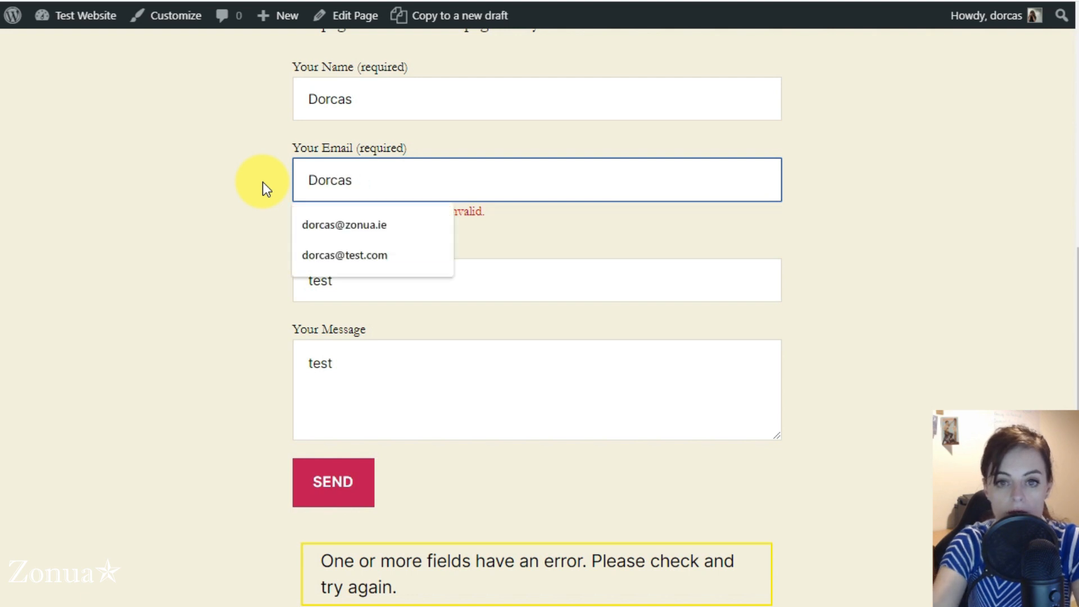
type("as")
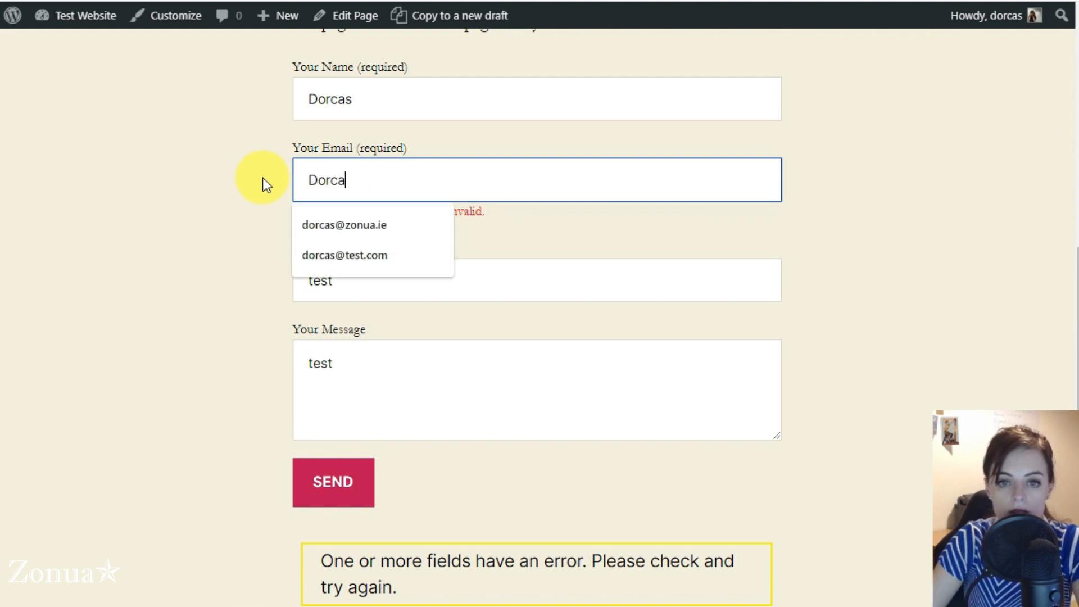
left_click(213, 238)
left_click(330, 492)
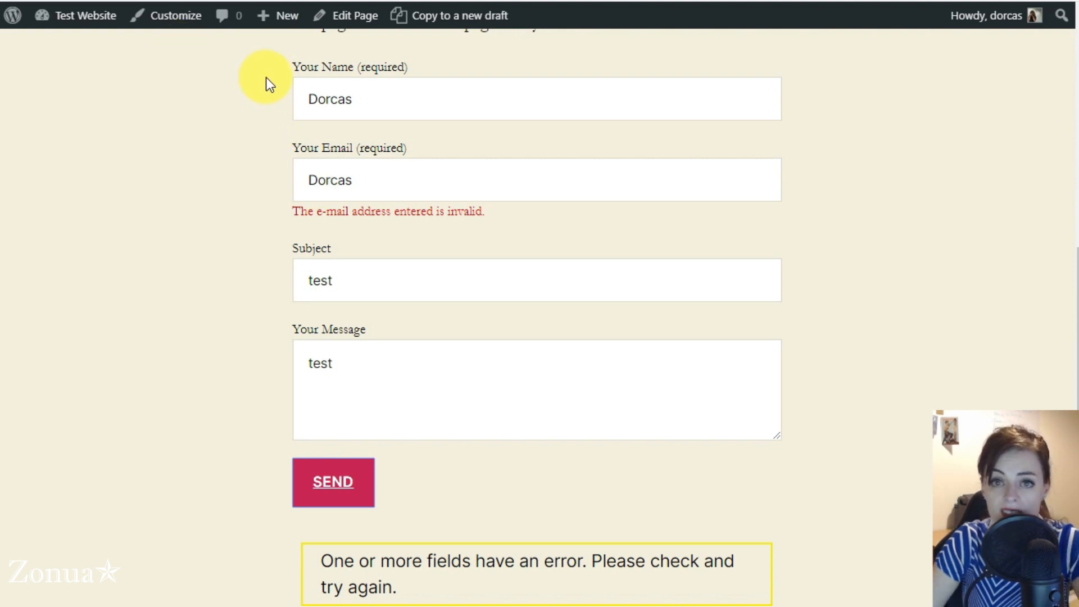
Step: Paste copied text into the e-mail field after selecting the name entry
left_click_drag(378, 99, 289, 108)
key("ctrl+c")
left_click(414, 96)
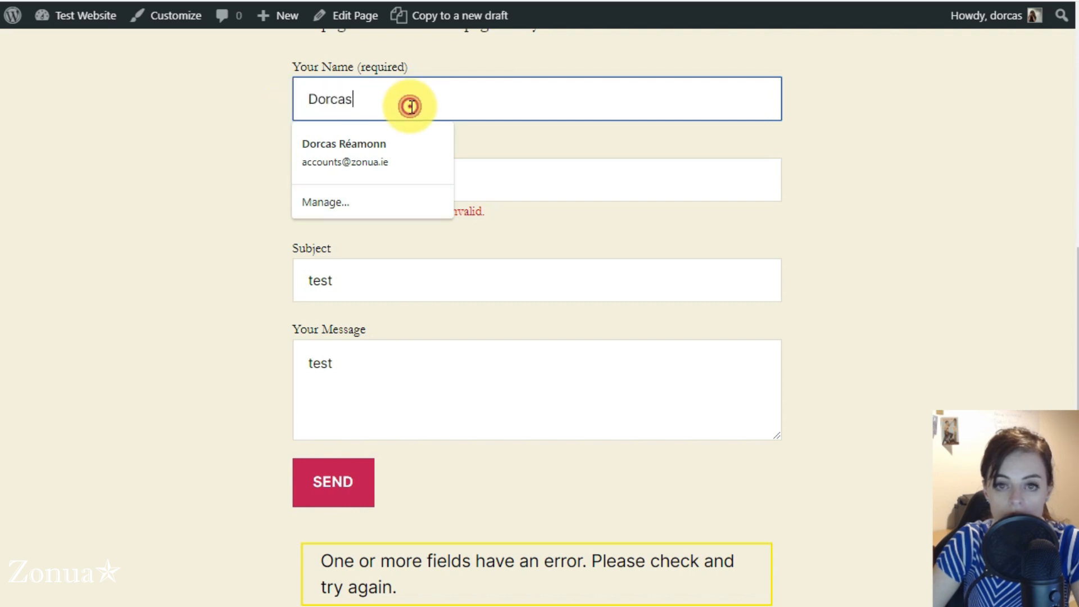
left_click(523, 198)
key("ctrl+v")
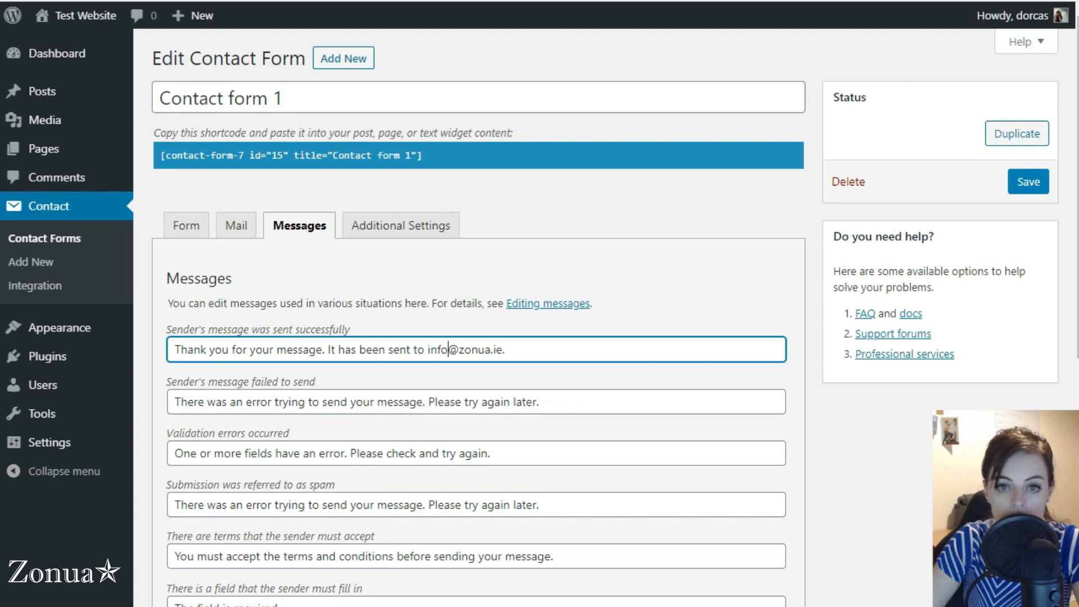
Step: Pick out the name text, email, Subject text and message textarea tags in Contact form 1's Form template
left_click(185, 225)
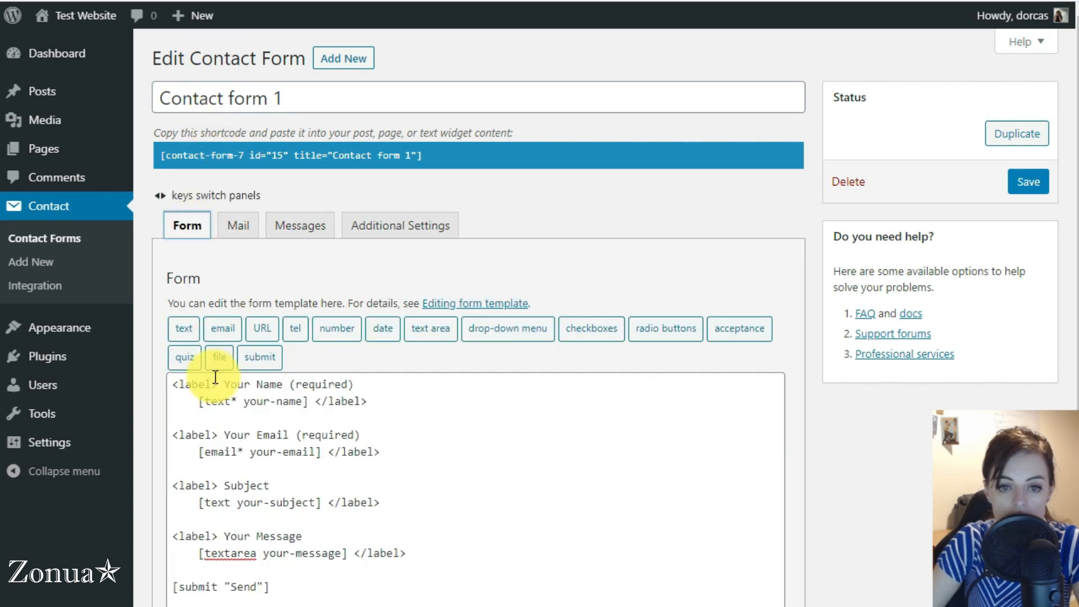
left_click(214, 403)
double_click(215, 402)
double_click(210, 452)
double_click(218, 502)
double_click(216, 554)
Step: Zoom the admin page in and reselect the text tag on the name line
key("ctrl+plus")
key("ctrl+plus")
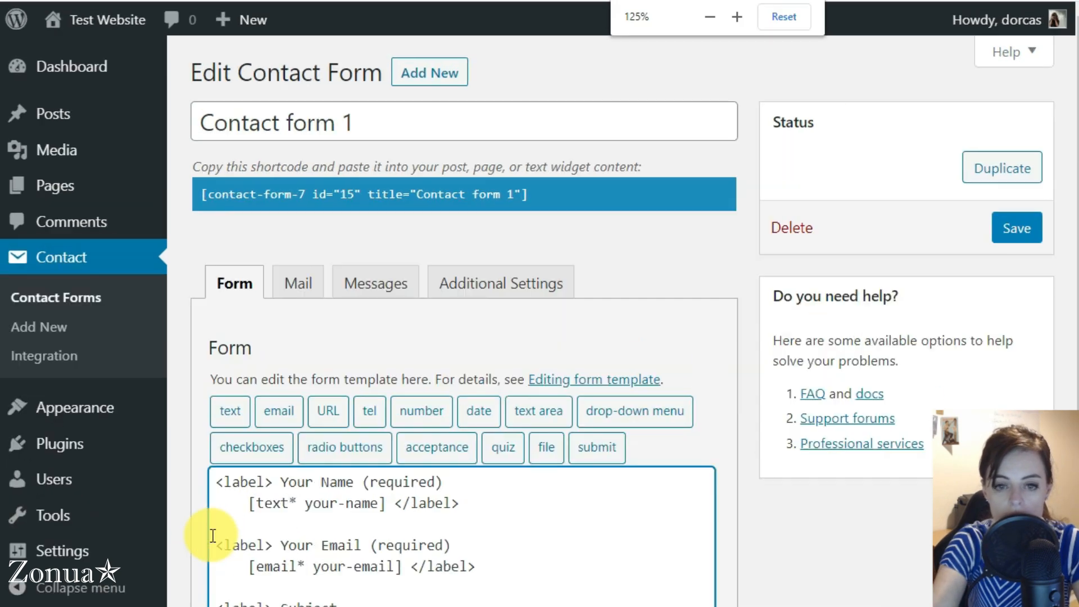
scroll(314, 316, "down", 4)
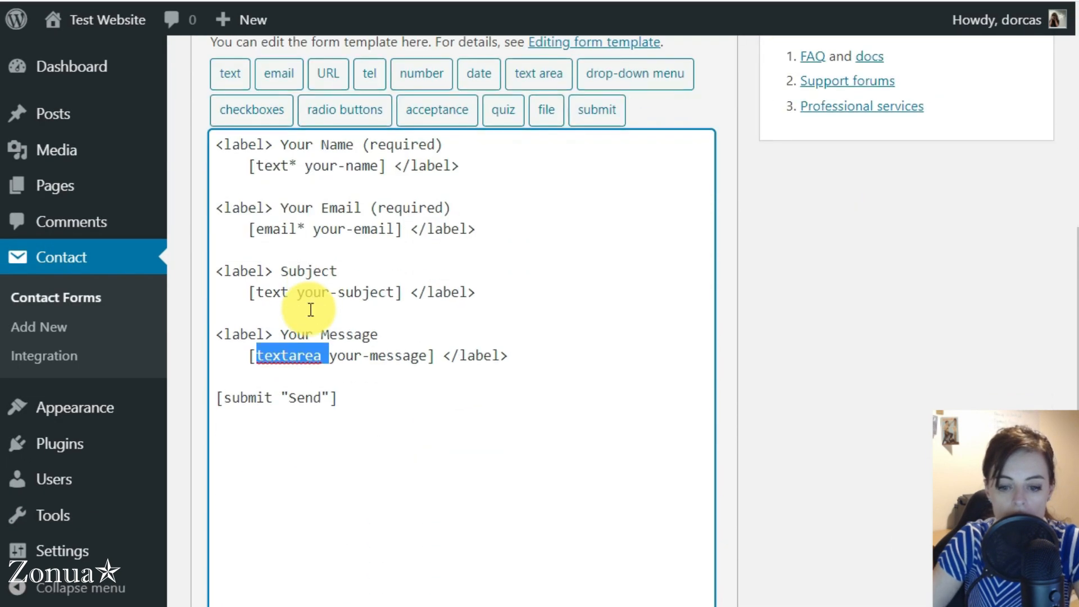
key("ctrl+plus")
left_click(231, 499)
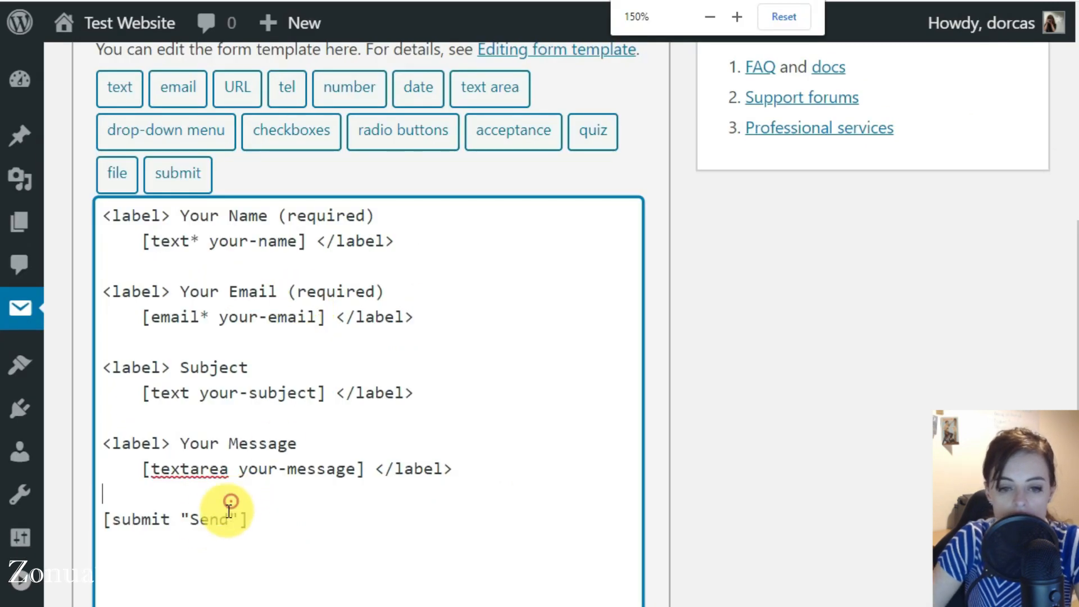
double_click(157, 240)
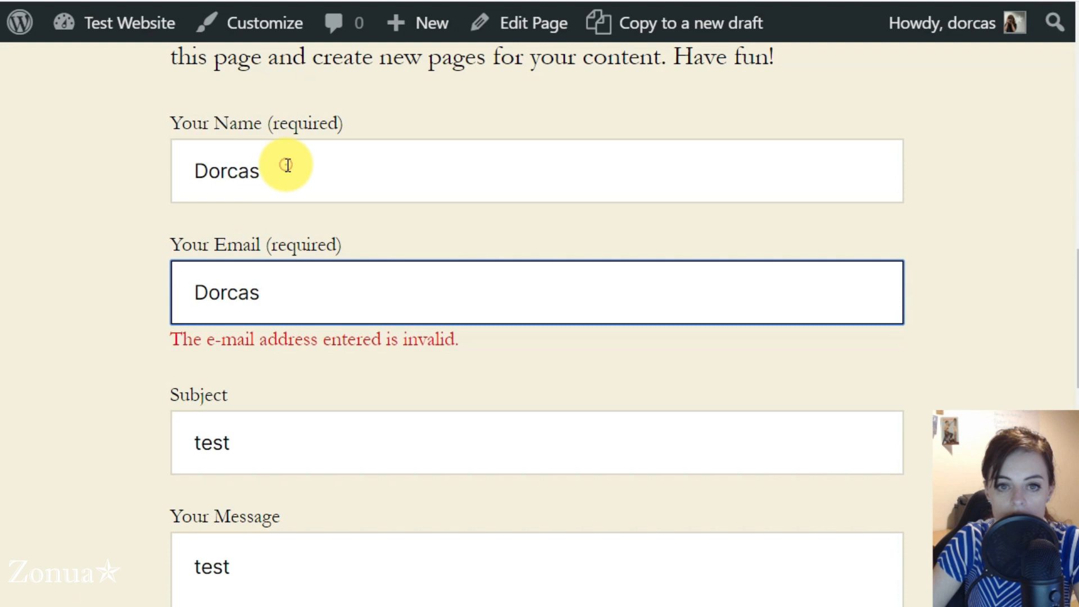
Step: Compare the live form's name, e-mail and Subject fields against the template's text and email tags
left_click_drag(284, 163, 170, 157)
left_click_drag(230, 171, 199, 289)
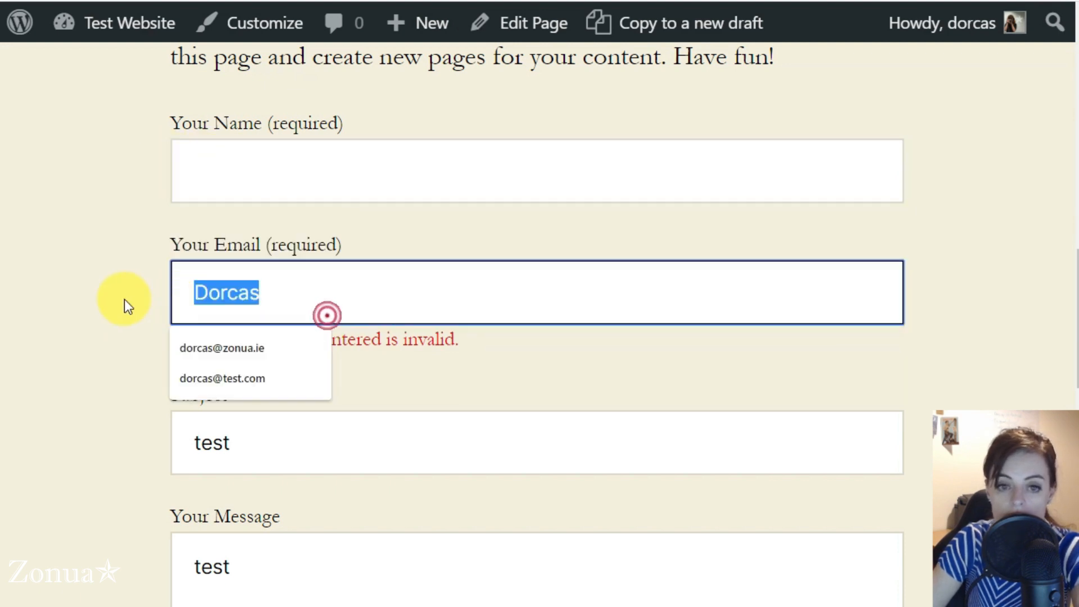
key("BackSpace")
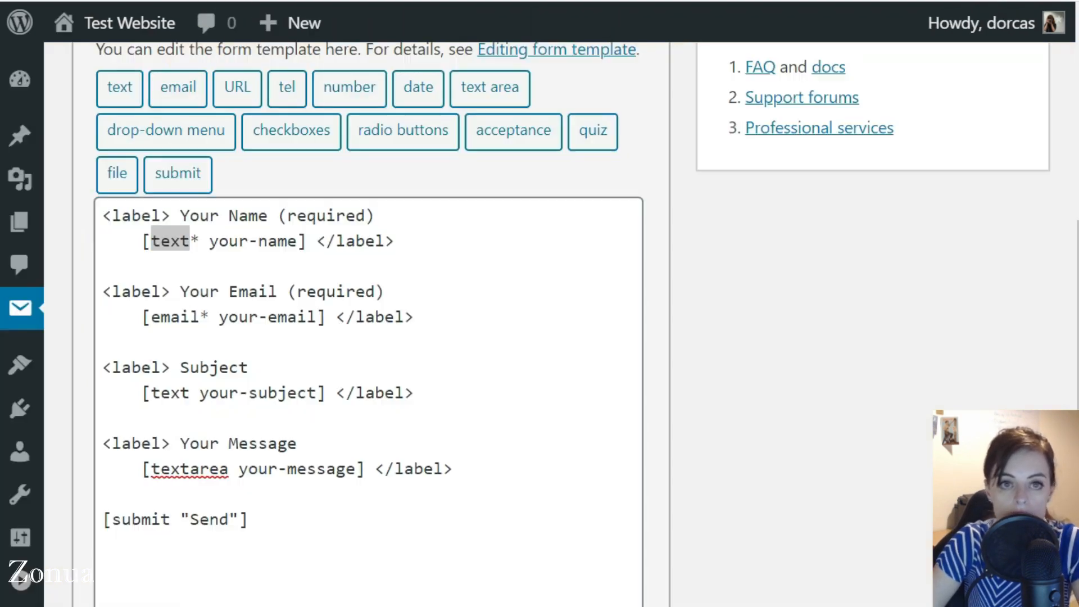
left_click_drag(146, 316, 213, 302)
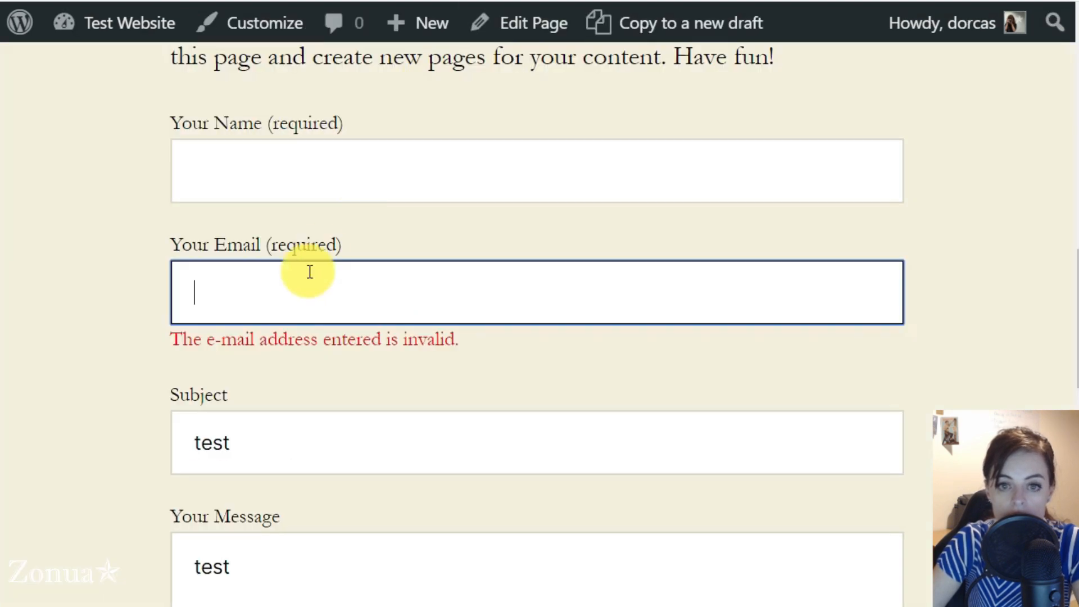
left_click(272, 180)
left_click(263, 423)
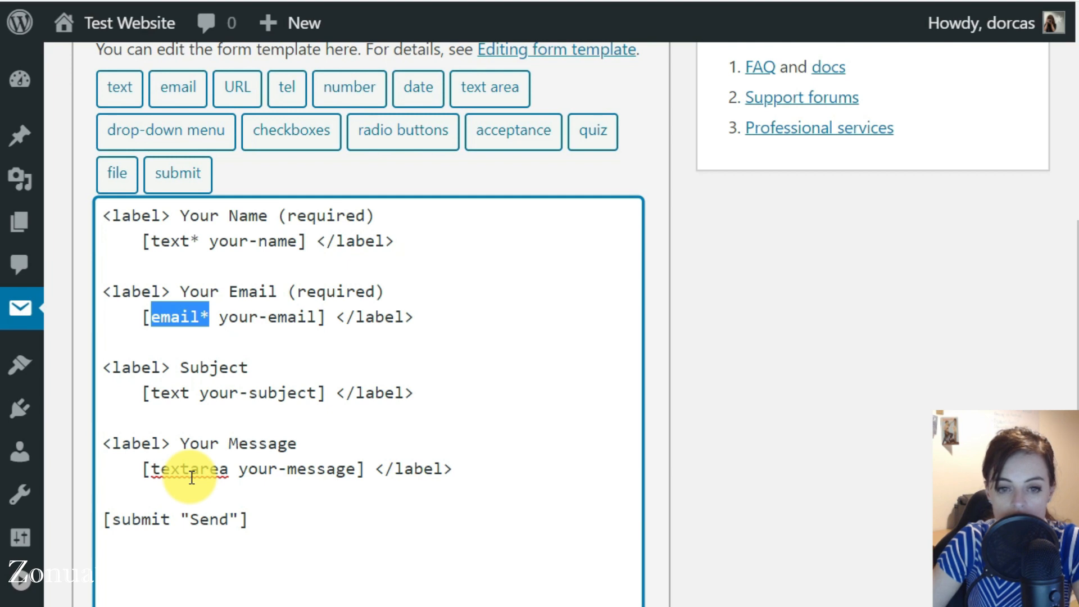
left_click(314, 362)
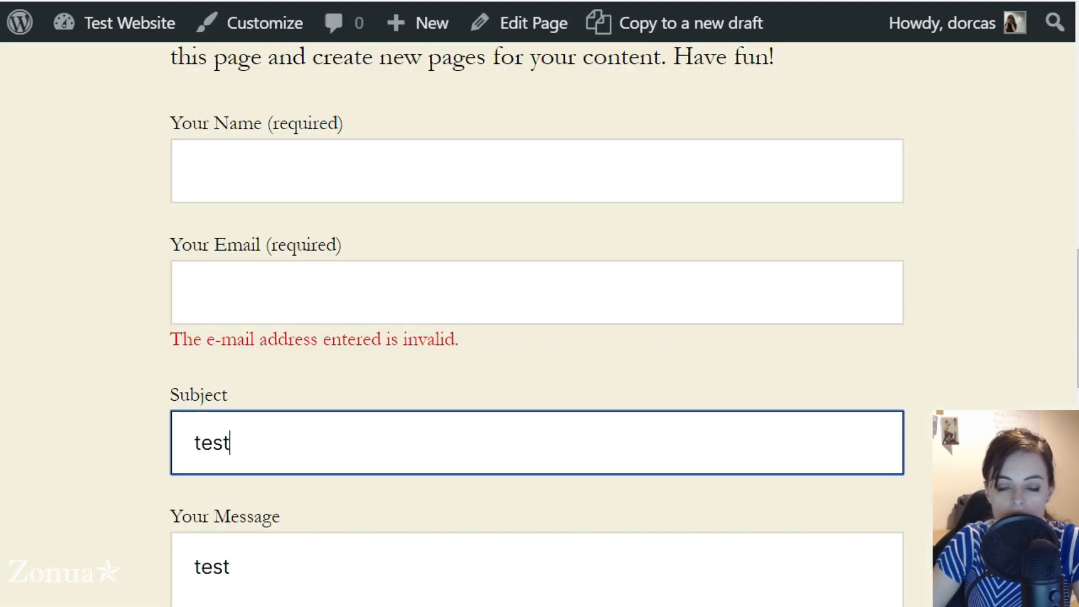
left_click(103, 387)
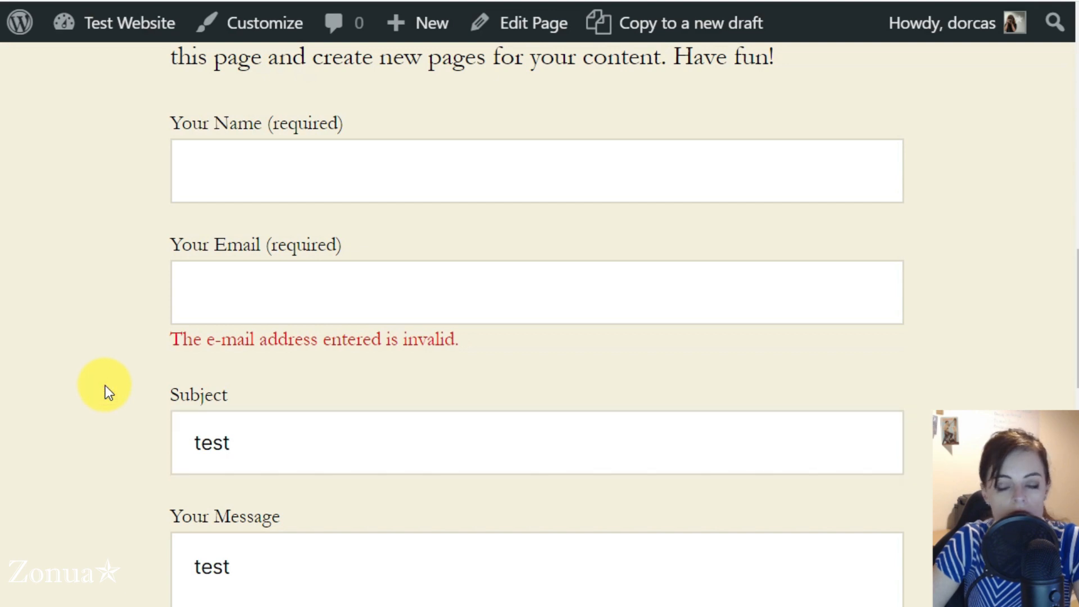
scroll(107, 376, "up", 15)
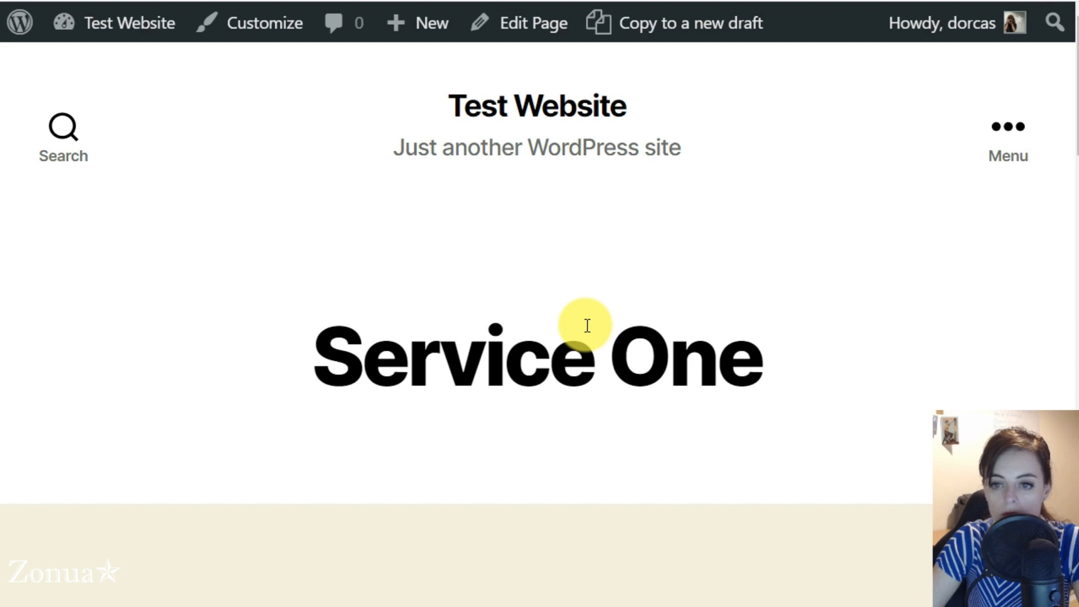
scroll(109, 433, "down", 15)
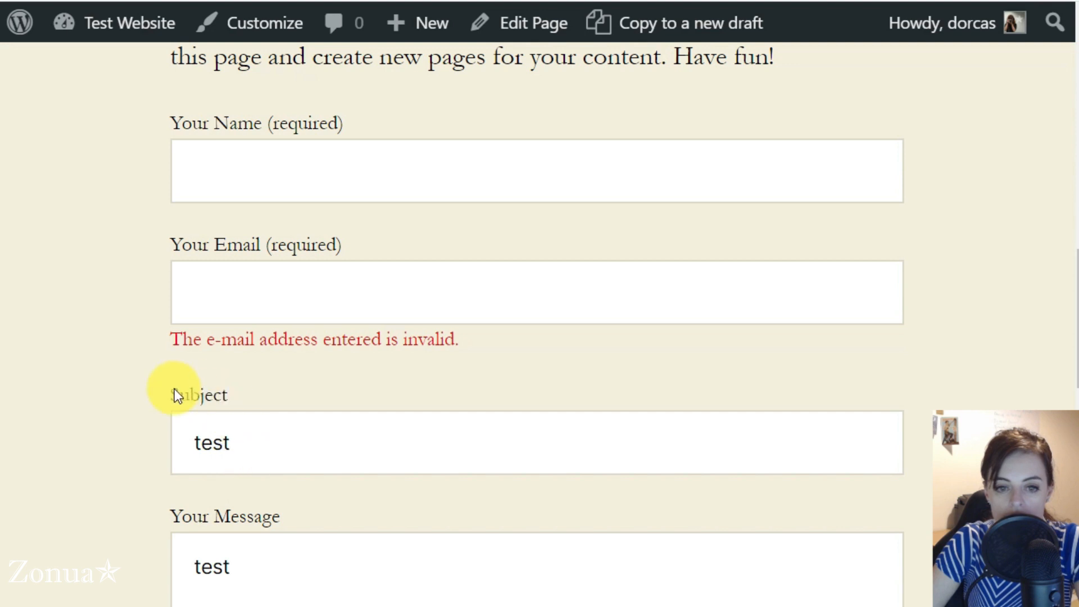
left_click_drag(172, 390, 247, 436)
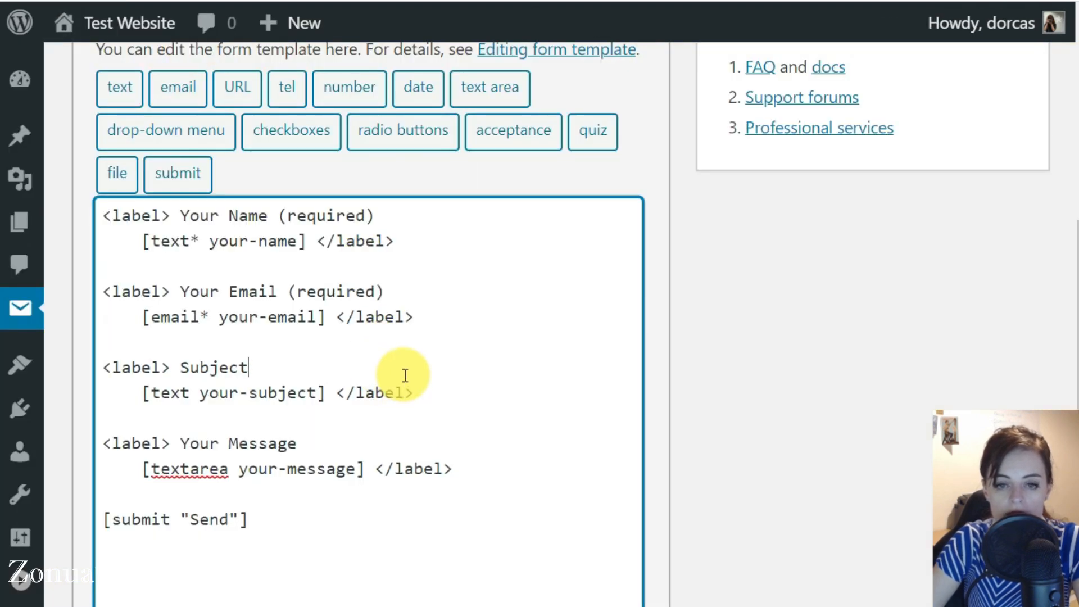
Step: Delete the Subject label block from the form template
scroll(392, 367, "up", 5)
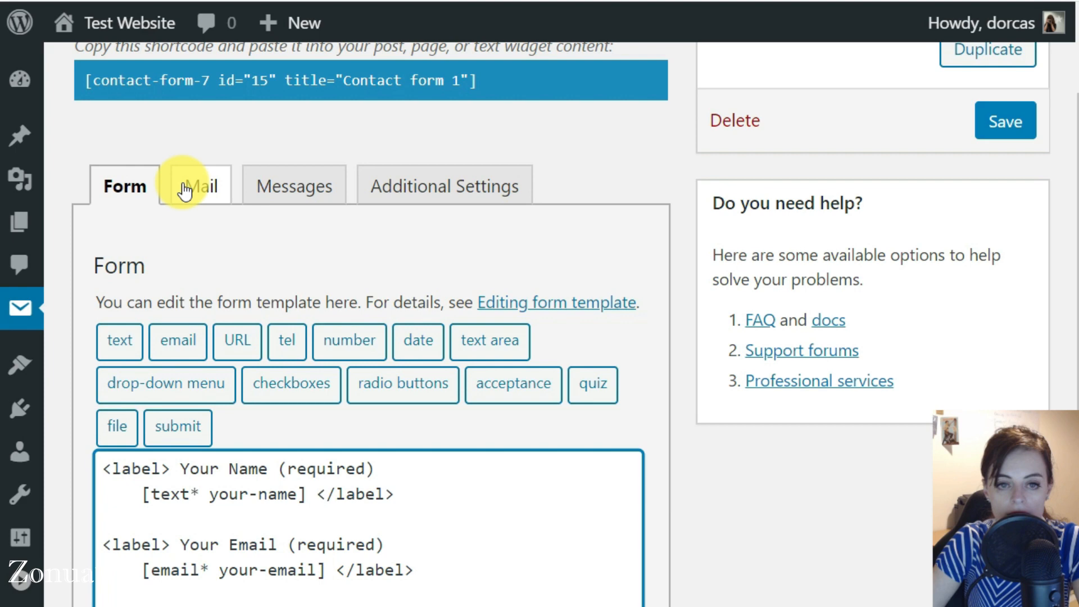
scroll(201, 274, "down", 3)
left_click_drag(104, 451, 462, 487)
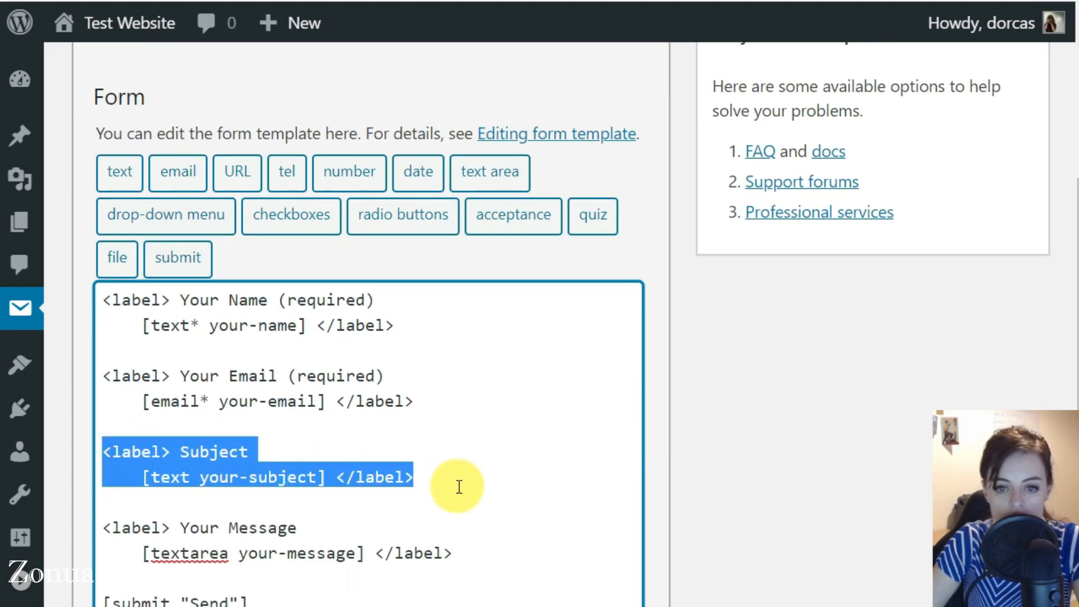
left_click(447, 478)
left_click_drag(427, 477, 117, 453)
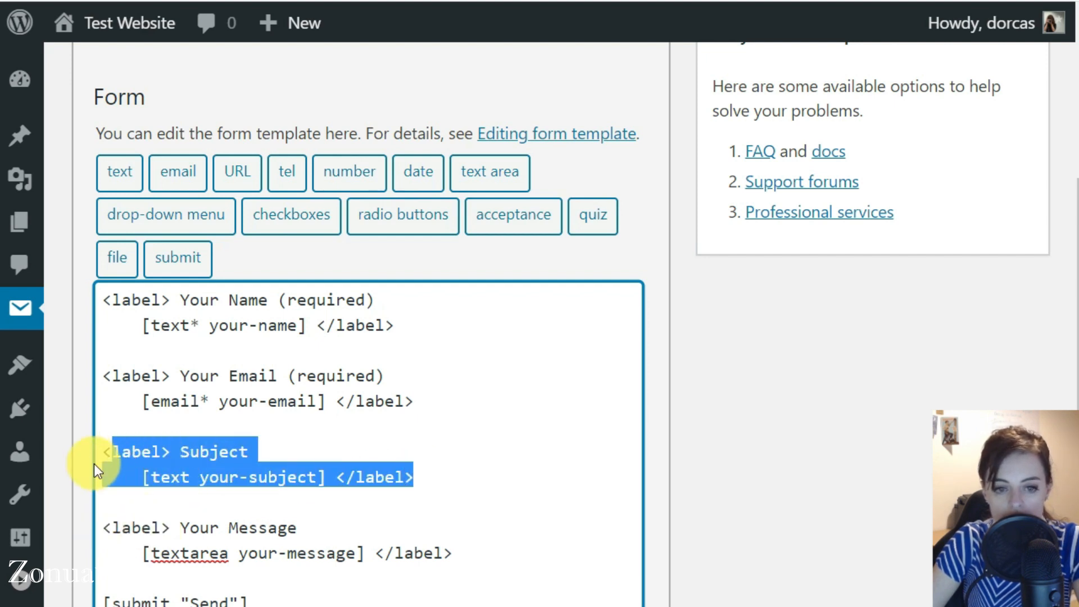
left_click(502, 477)
left_click_drag(457, 478, 66, 441)
key("BackSpace")
key("BackSpace")
key("BackSpace")
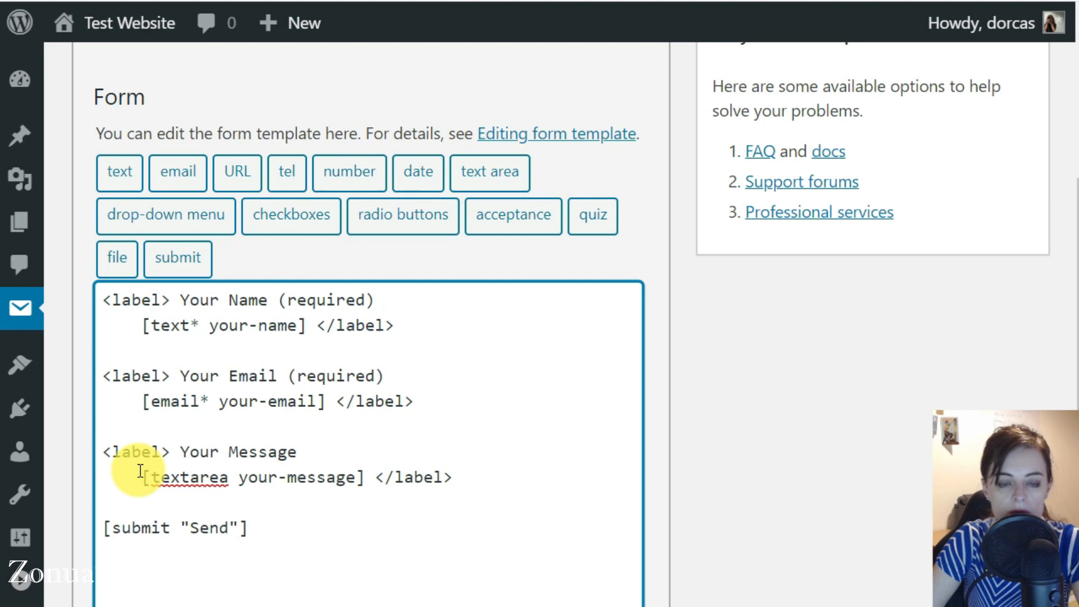
Step: In the Mail settings, delete 'Subject: [your-subject]' from the message body
scroll(294, 414, "up", 3)
left_click(199, 189)
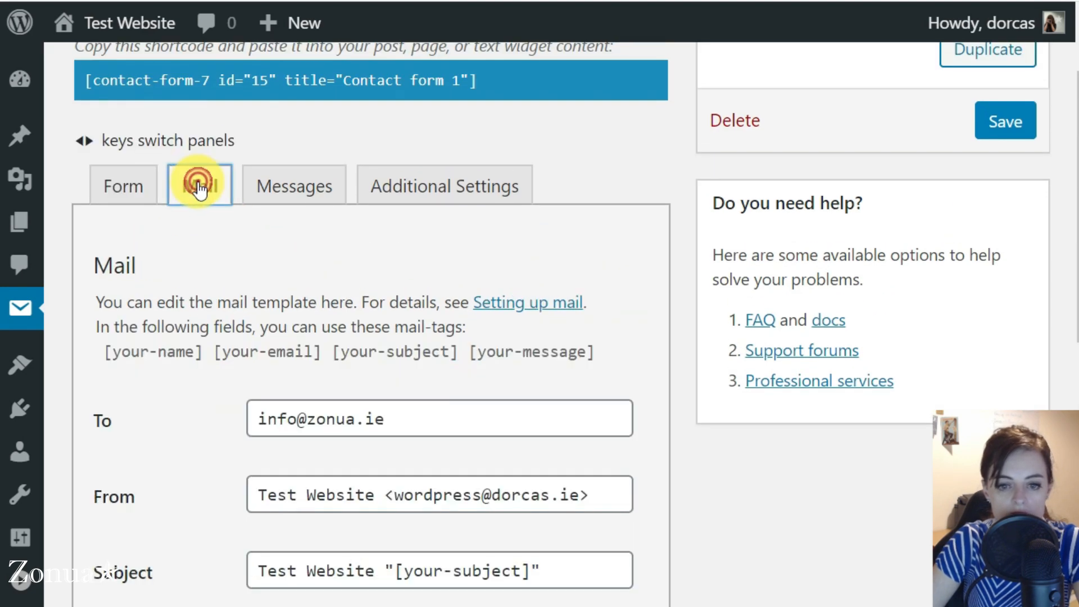
scroll(186, 328, "down", 5)
scroll(186, 322, "down", 1)
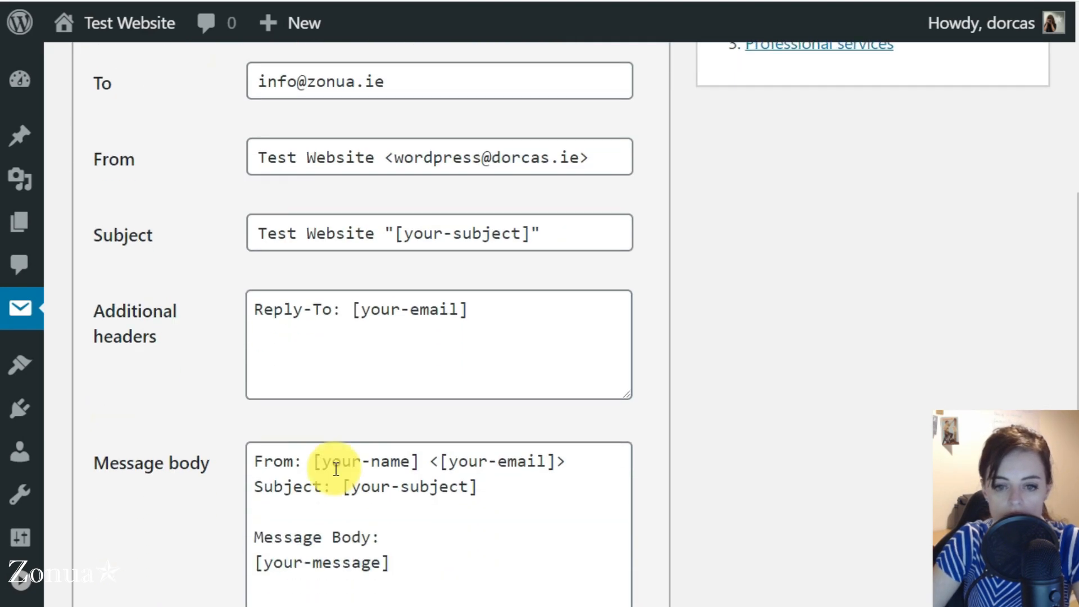
left_click_drag(487, 485, 240, 488)
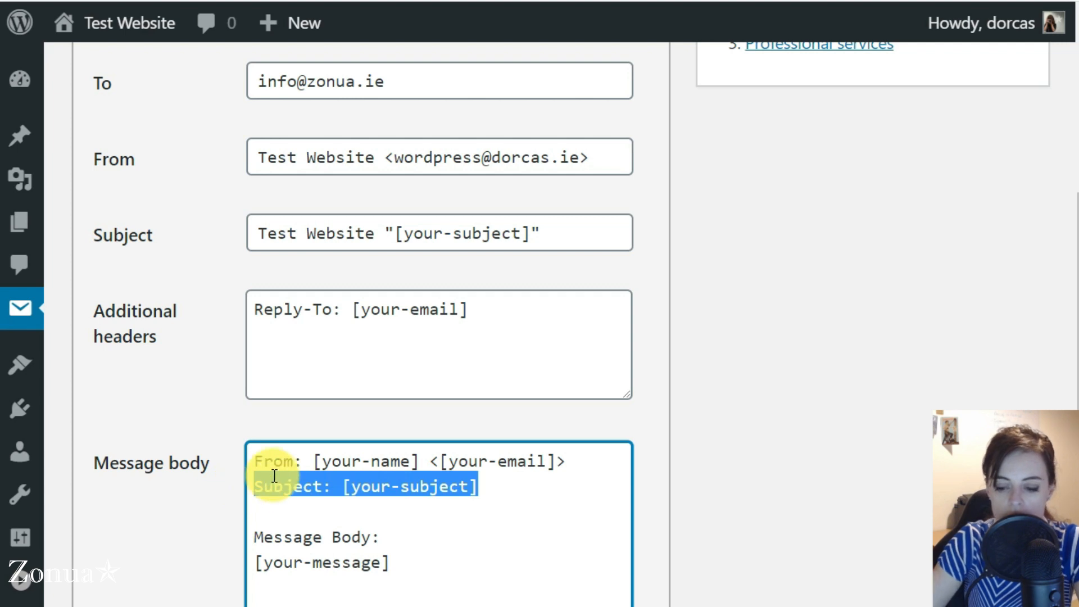
key("Delete")
scroll(153, 484, "down", 10)
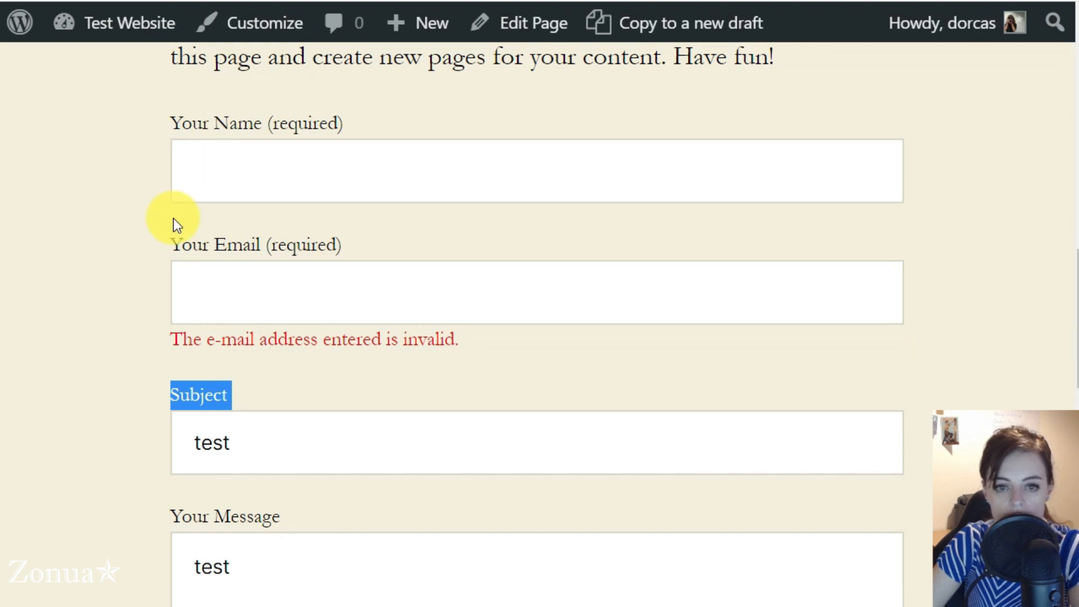
Step: Reload the live contact page to check only name, email and message fields remain, then return to the template
key("F5")
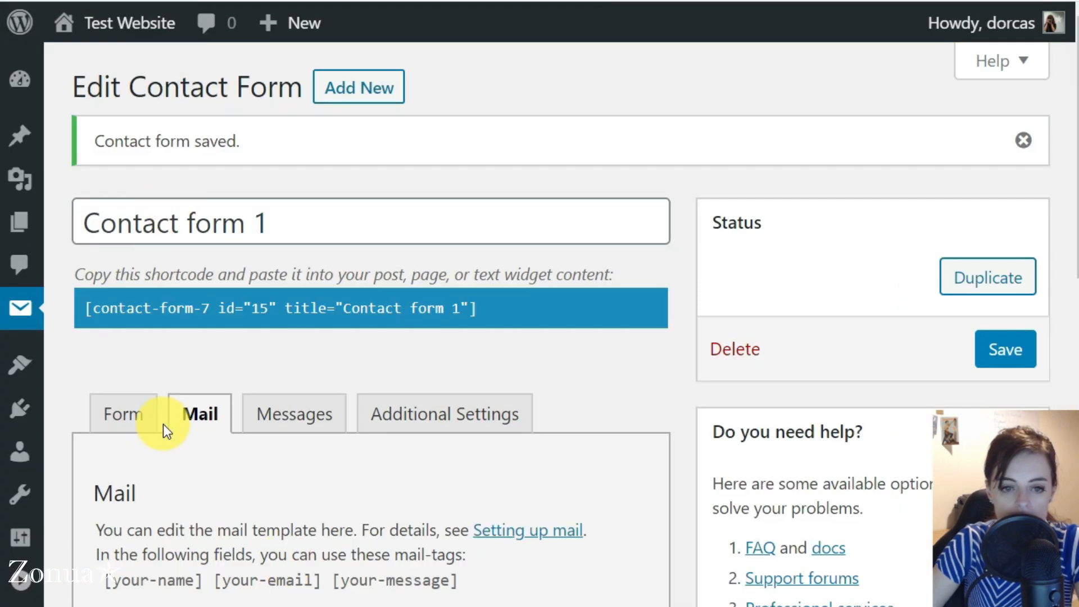
left_click(125, 414)
scroll(137, 416, "down", 7)
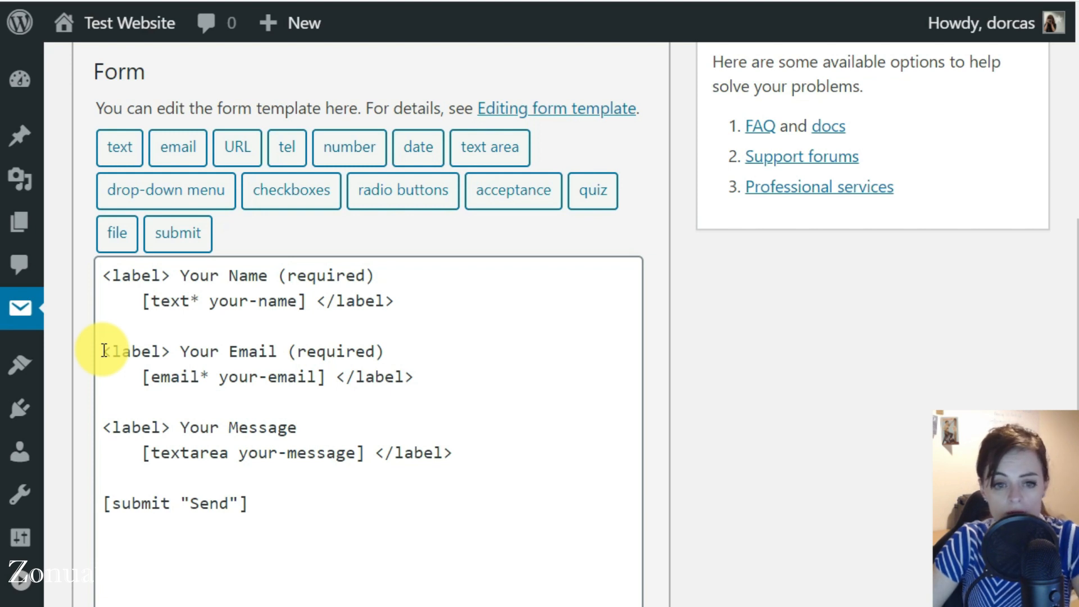
Step: Duplicate the Email field block on a new line below it
left_click_drag(104, 351, 421, 367)
key("ctrl+c")
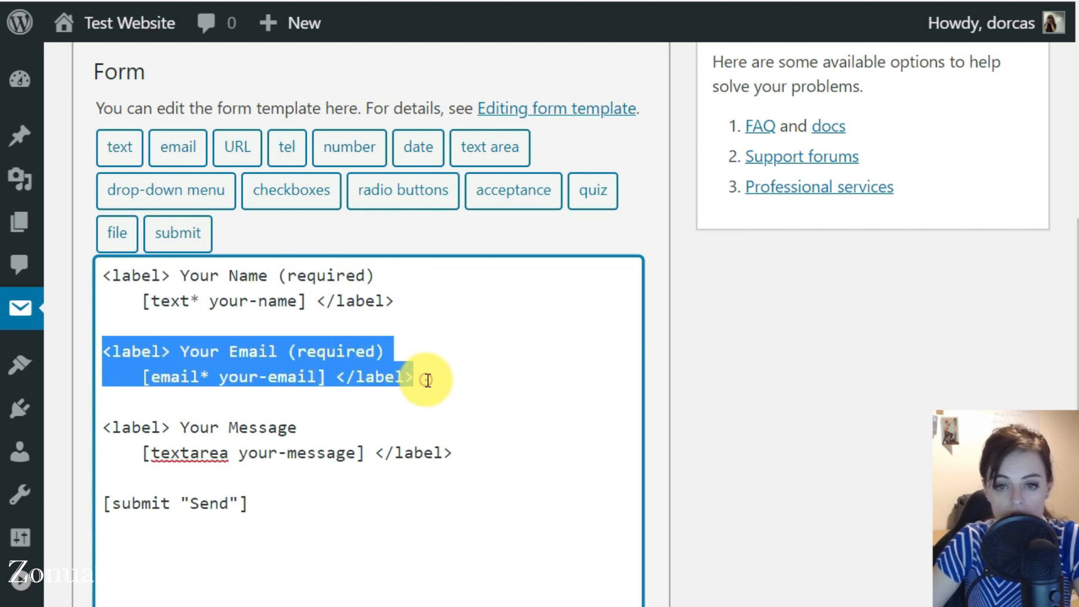
left_click(428, 380)
key("Return")
key("Return")
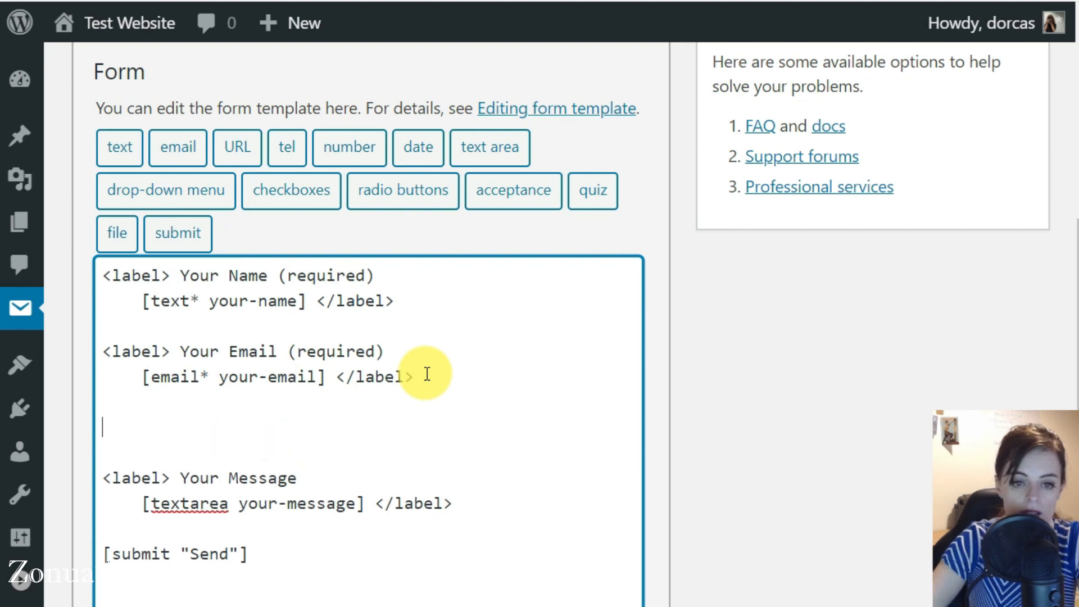
key("ctrl+v")
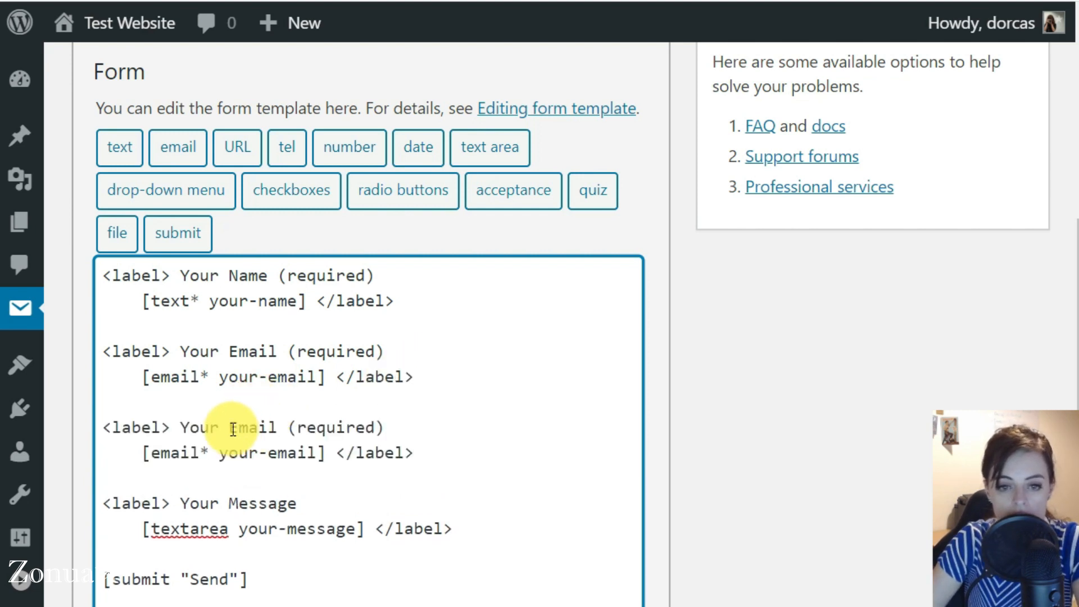
Step: Relabel the copied field 'Your Phone-Number' in place of 'Email'
left_click_drag(181, 427, 414, 425)
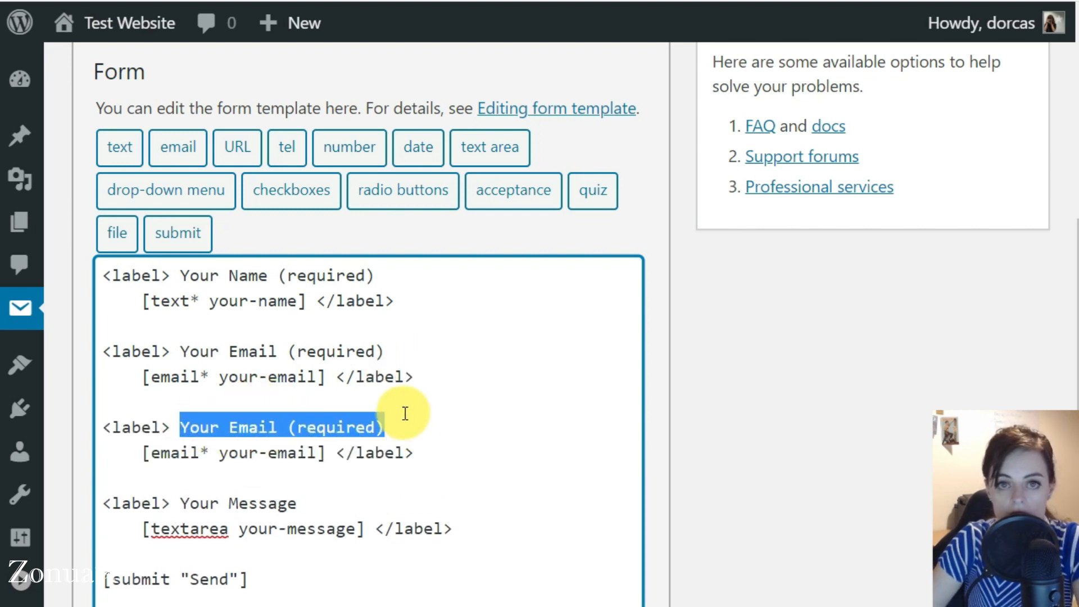
double_click(248, 427)
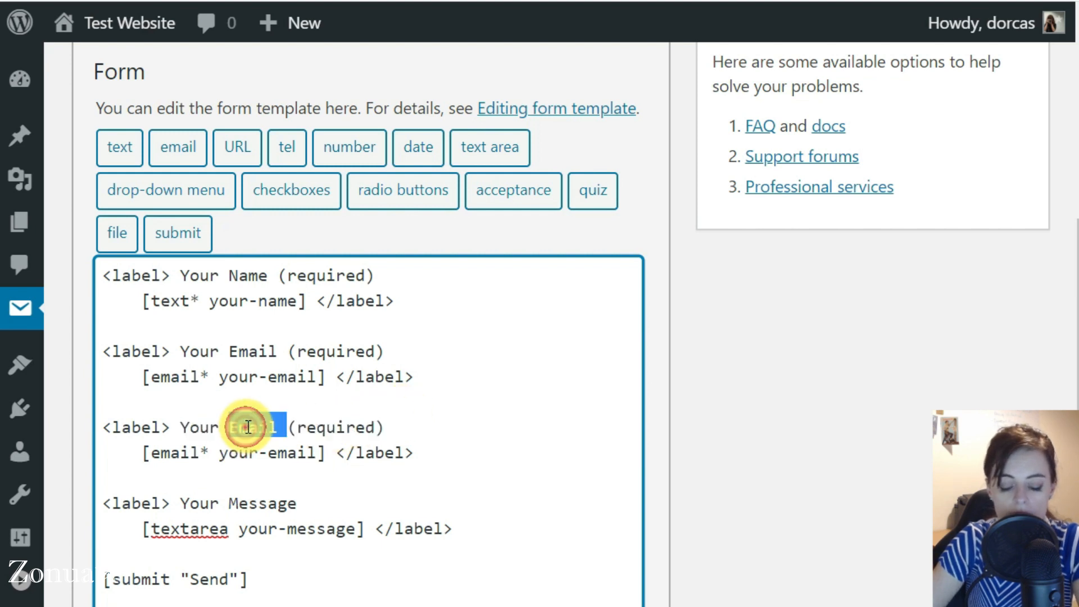
type("Phone-Numbe")
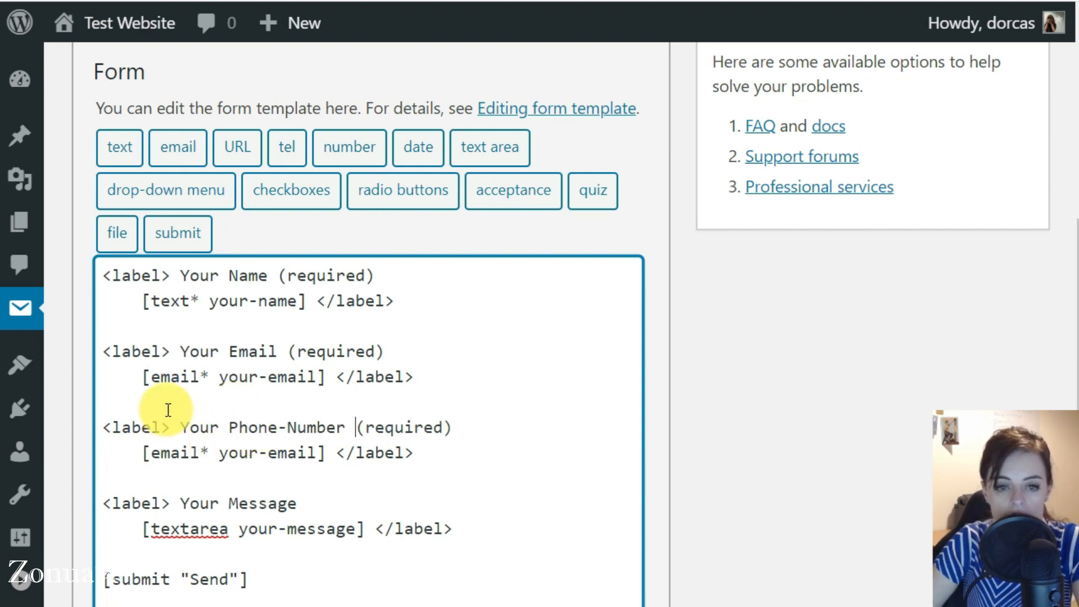
double_click(163, 458)
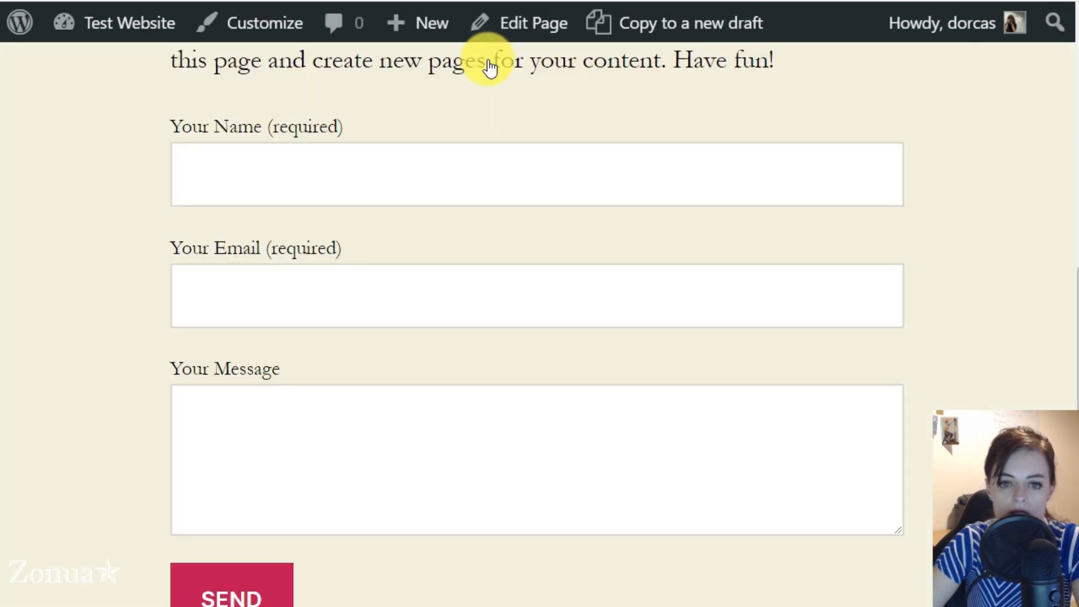
left_click(401, 466)
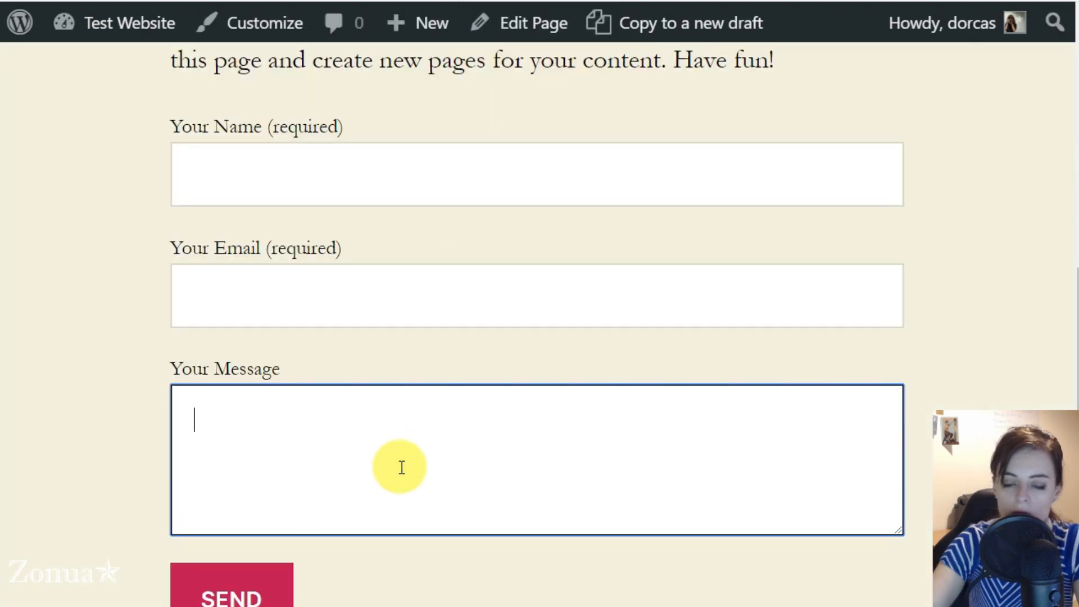
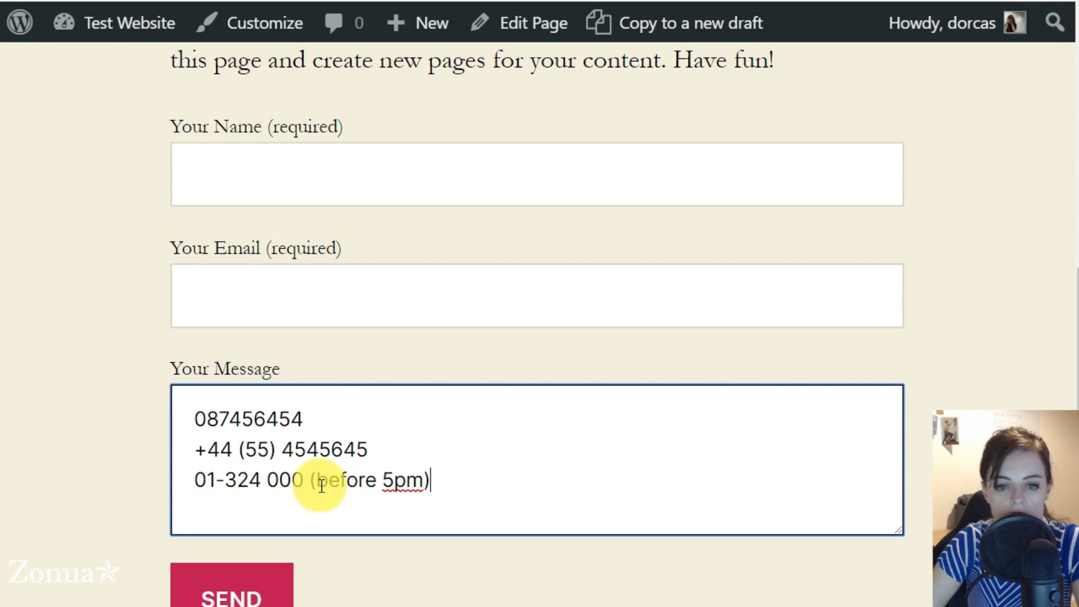
left_click_drag(311, 480, 458, 480)
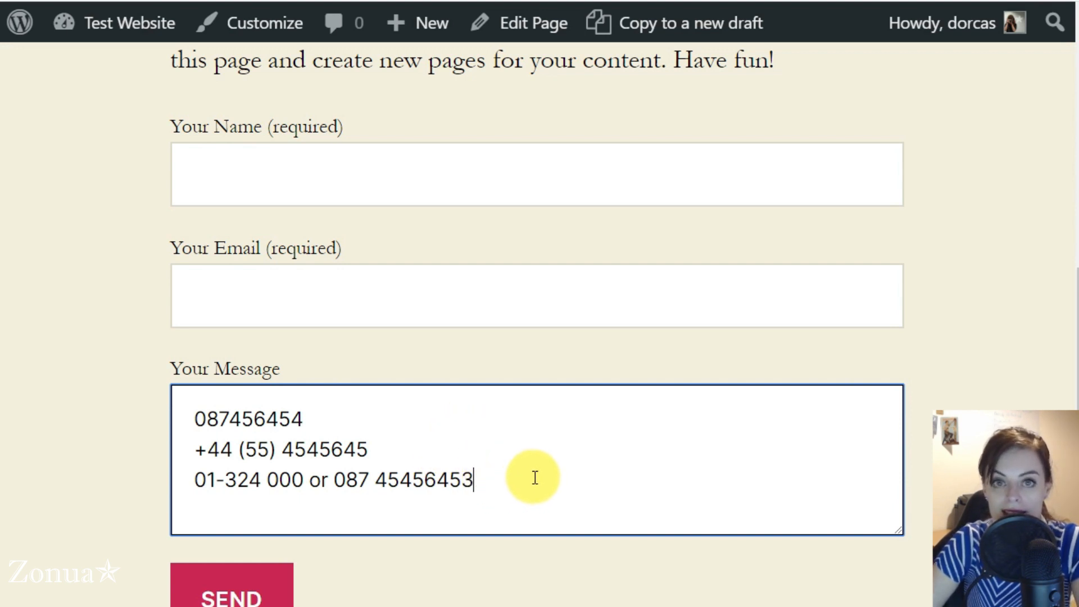
left_click_drag(534, 477, 204, 414)
key("BackSpace")
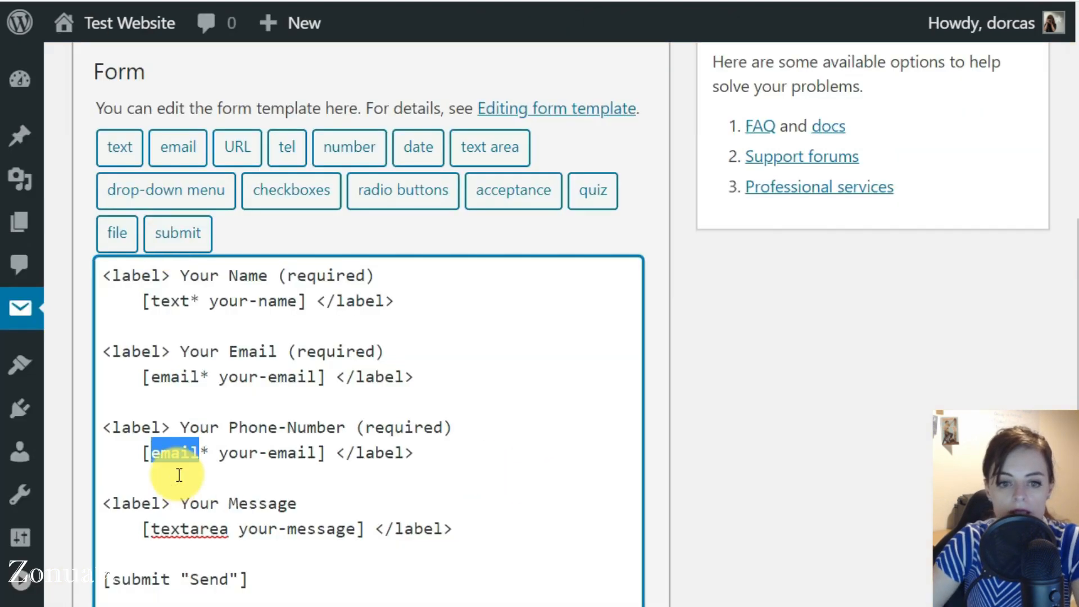
Step: Change the phone field's tag from email/your-email to [text* your-phone]
type("text")
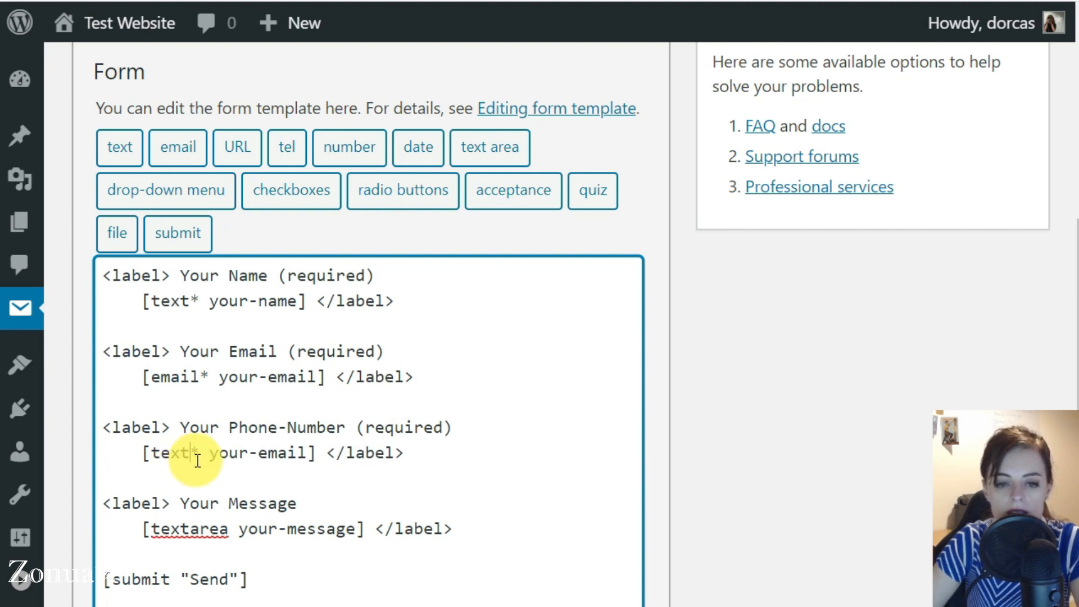
left_click_drag(182, 427, 453, 428)
double_click(168, 453)
left_click_drag(208, 452, 307, 453)
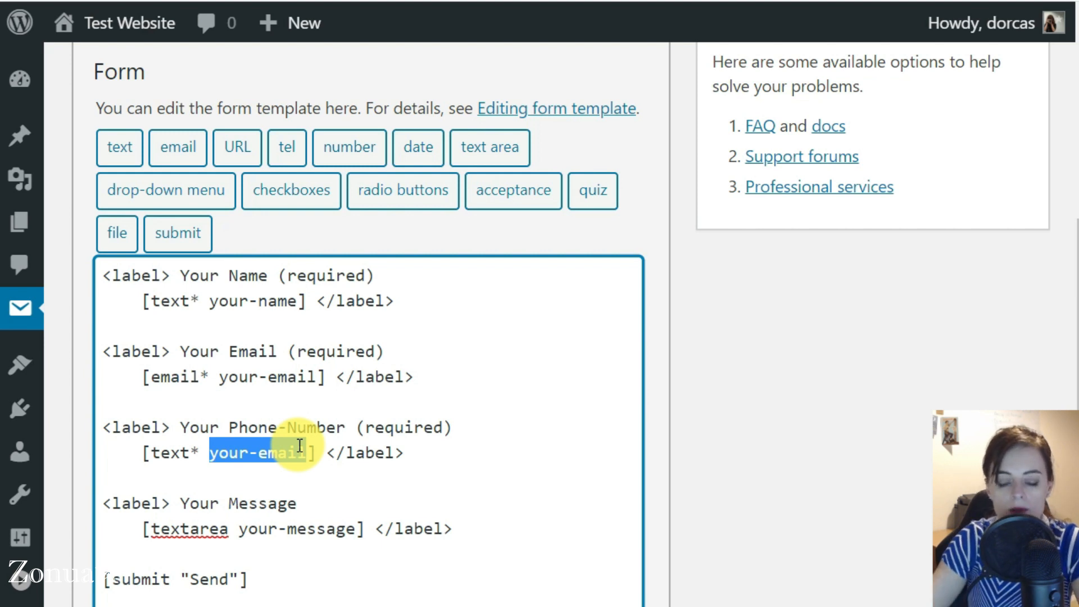
double_click(284, 448)
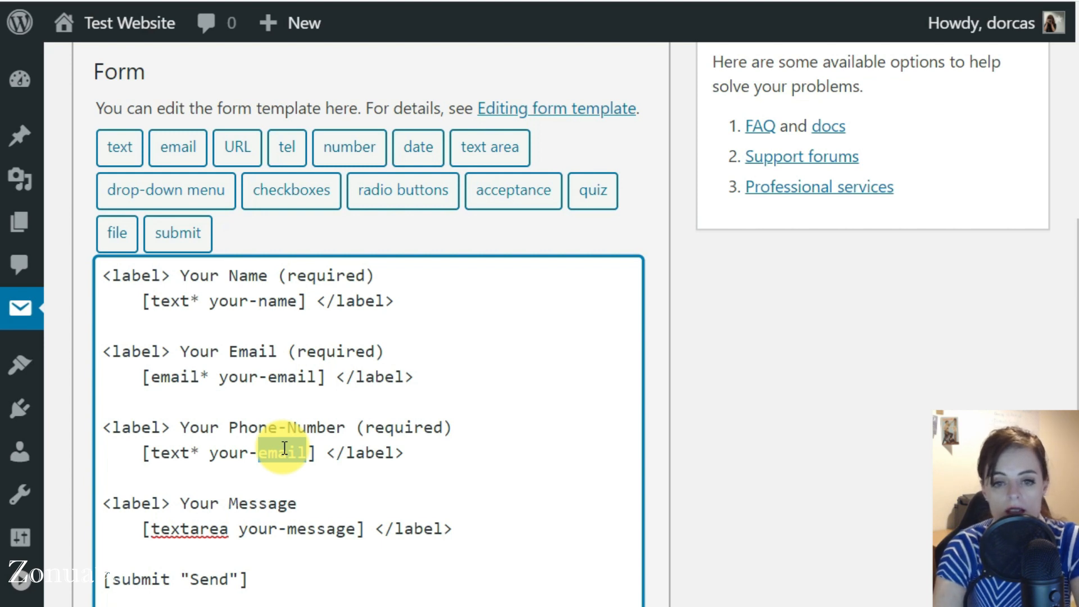
type("phone")
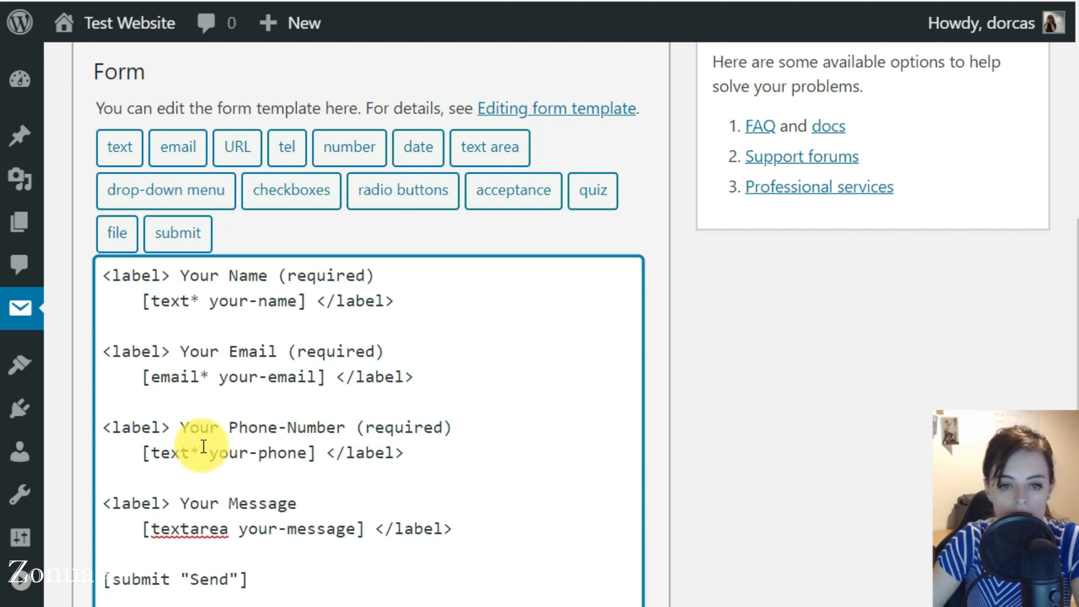
left_click_drag(208, 451, 307, 446)
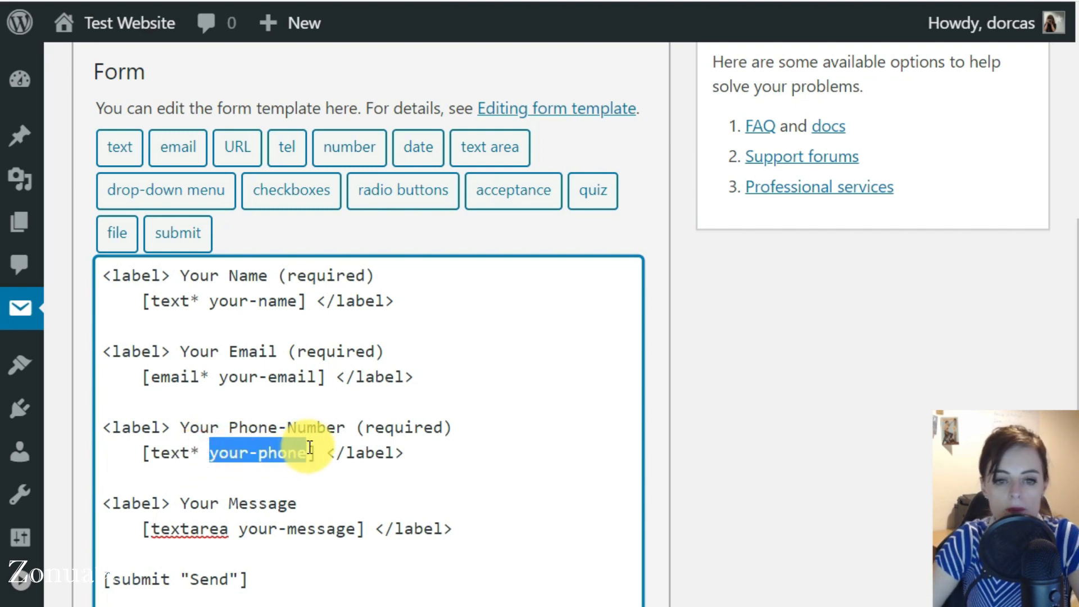
scroll(196, 407, "up", 3)
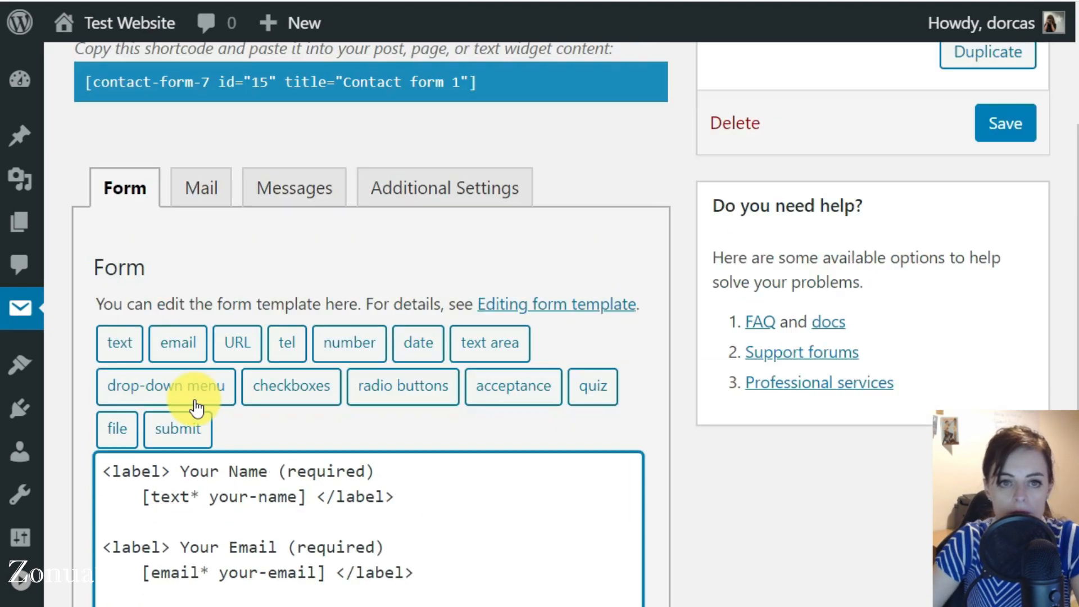
Step: In the Mail tab, add a 'Phone: [your-phone' line to the message body
scroll(196, 407, "up", 1)
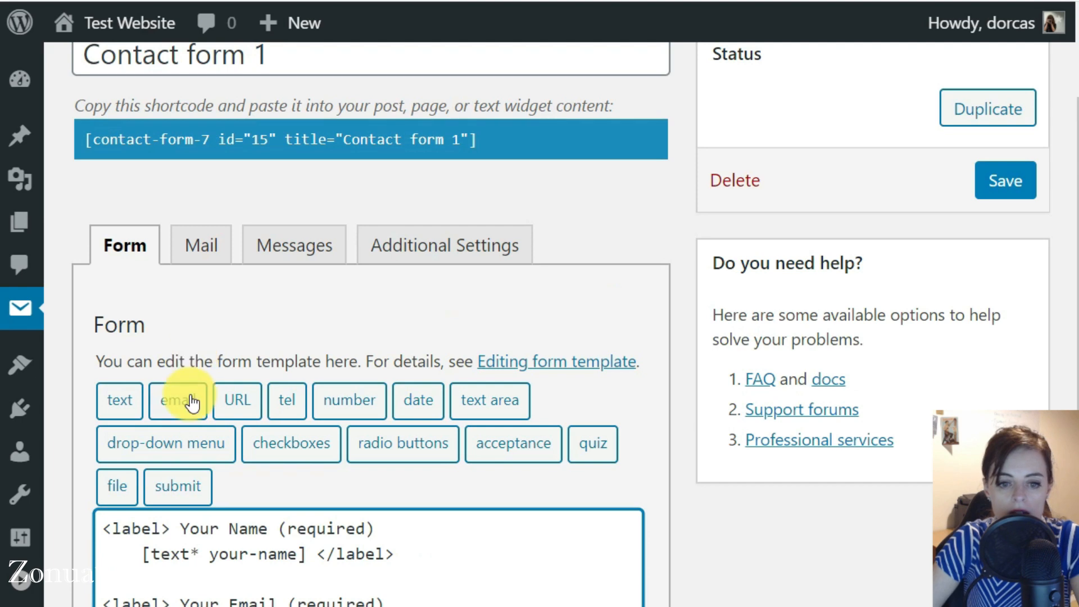
left_click(204, 246)
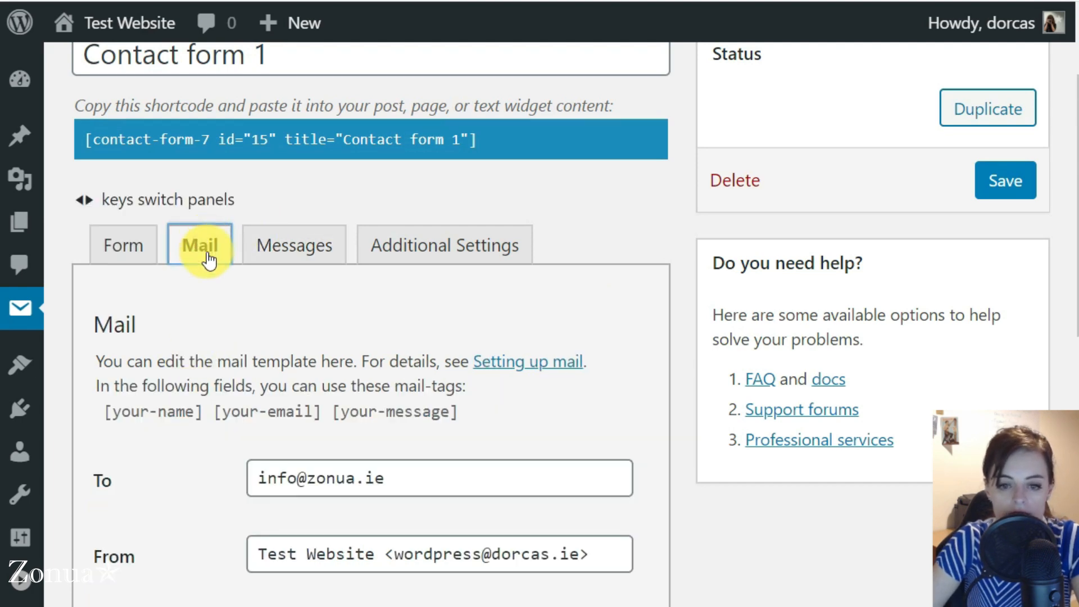
scroll(217, 425, "down", 10)
scroll(217, 420, "down", 10)
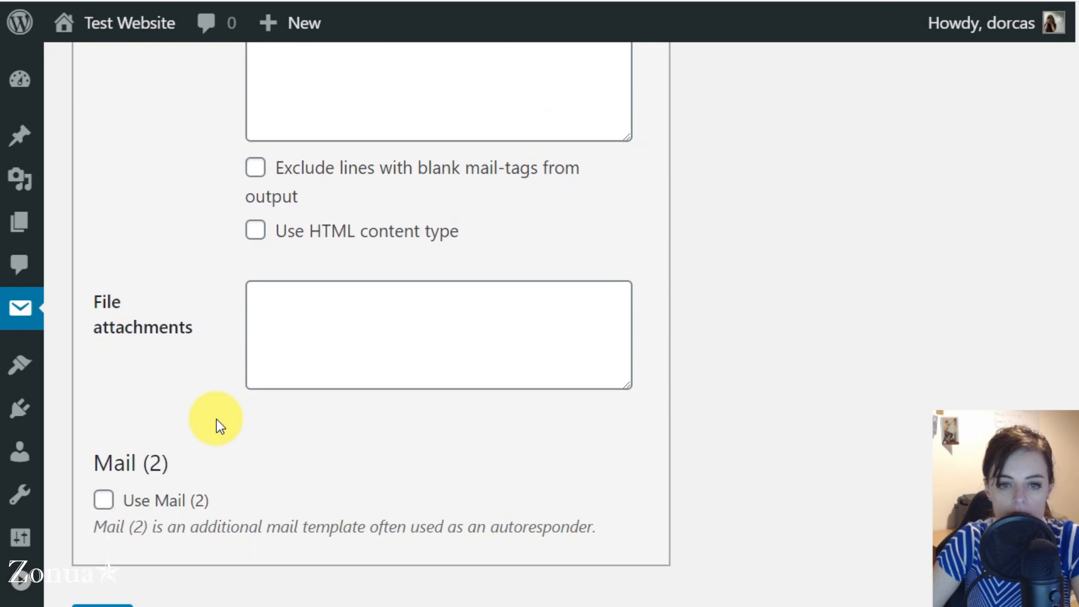
scroll(277, 371, "up", 6)
scroll(306, 278, "up", 3)
left_click(291, 248)
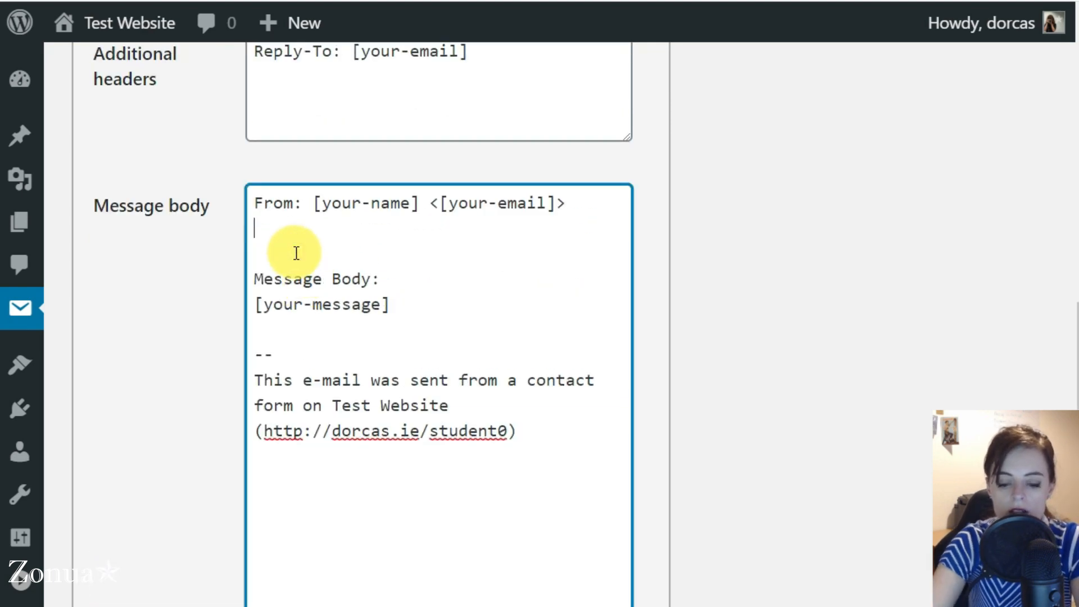
type("Phone:")
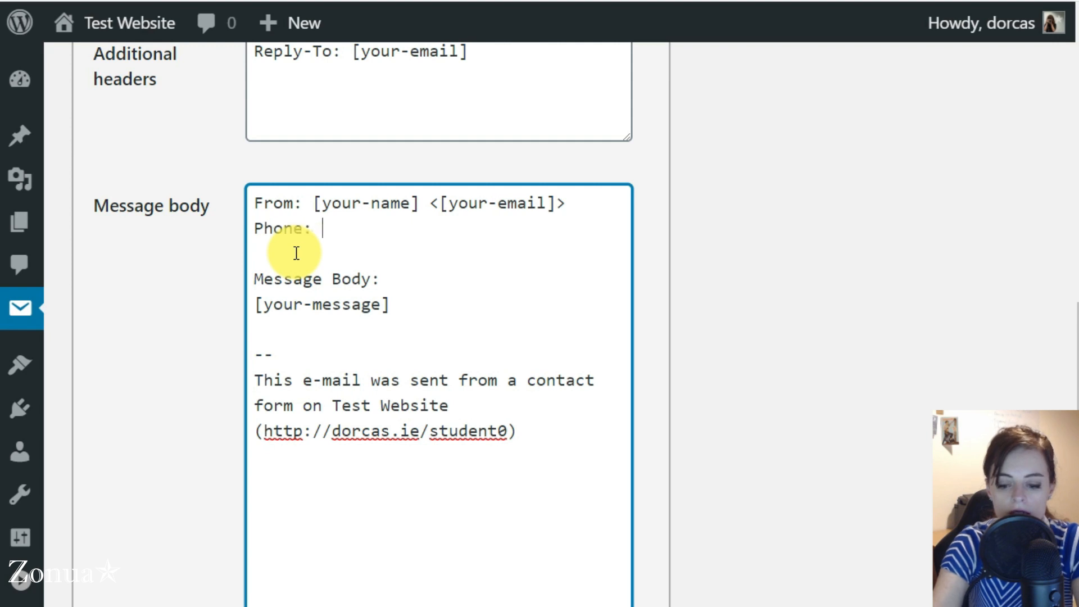
type(" [your-phone")
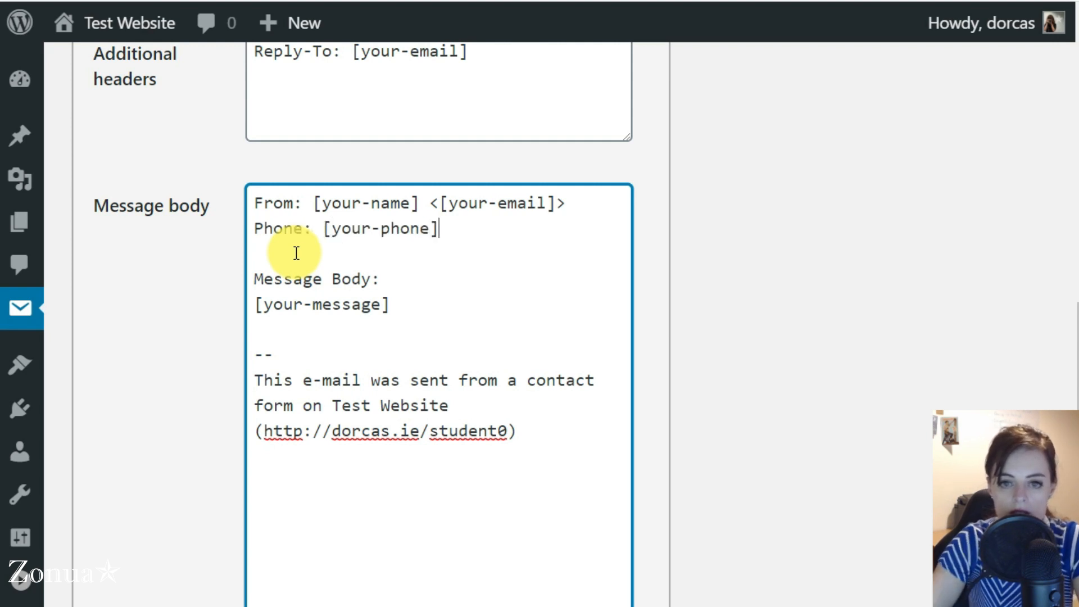
Step: Fix the hyphen and spacing so the line reads Phone: [your-phone], then return to the Form template
left_click_drag(313, 203, 428, 203)
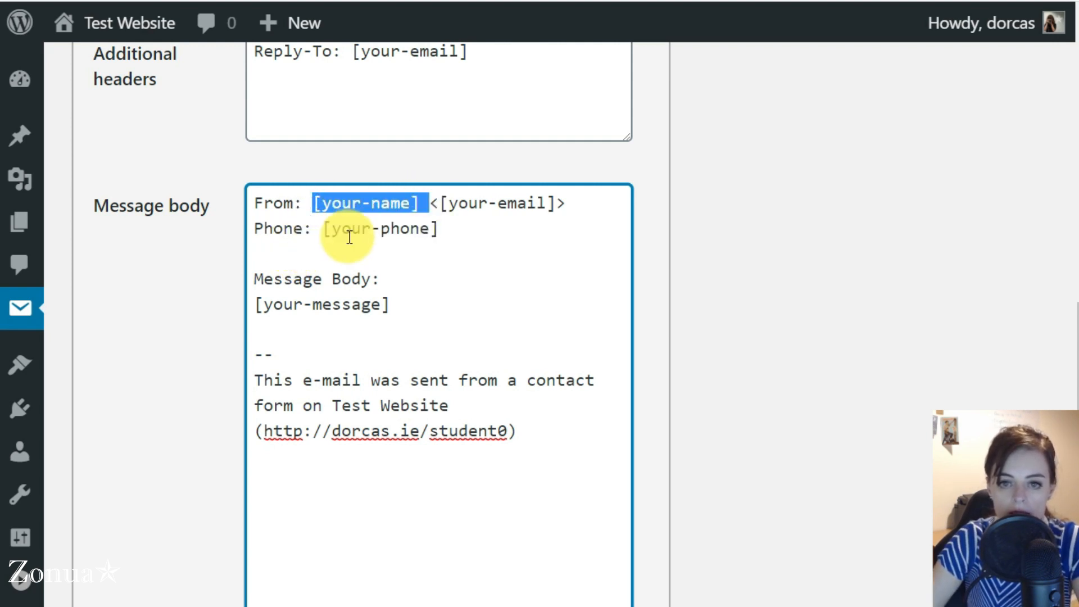
left_click_drag(322, 229, 444, 228)
left_click(440, 238)
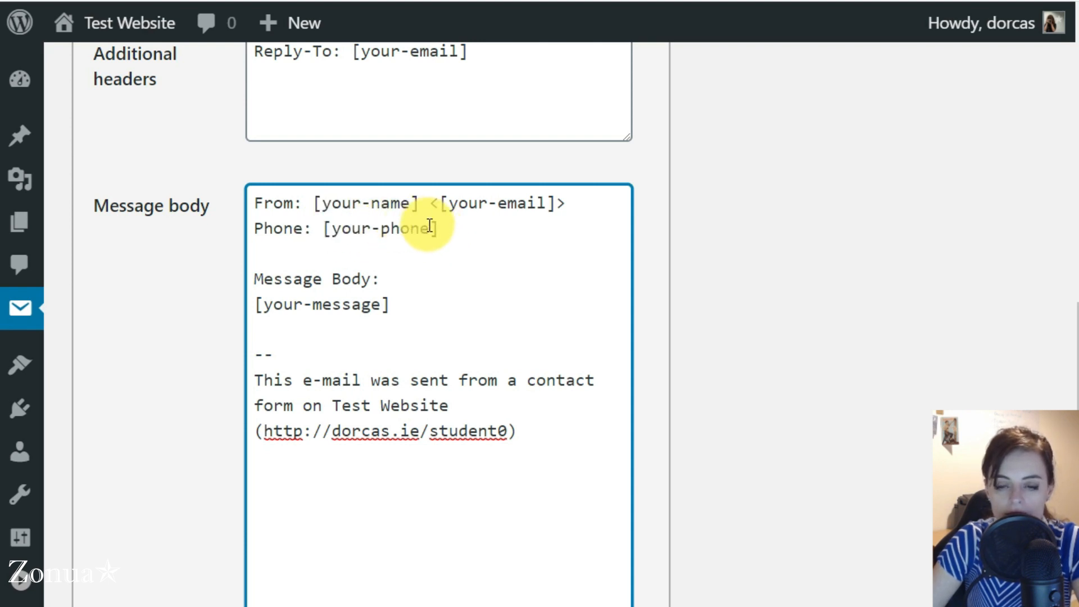
left_click(429, 228)
left_click(382, 230)
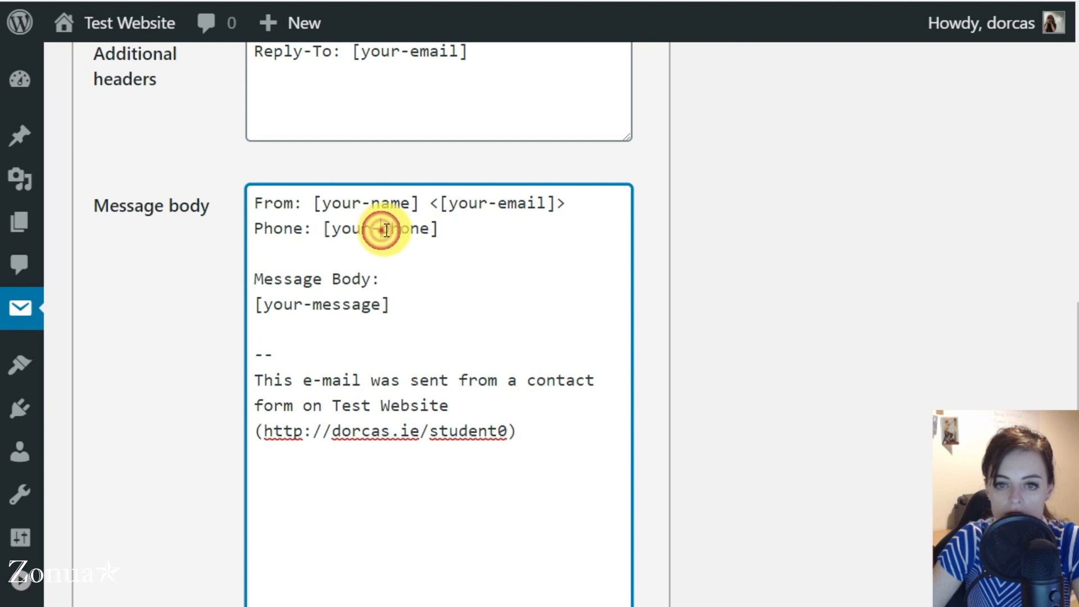
key("BackSpace")
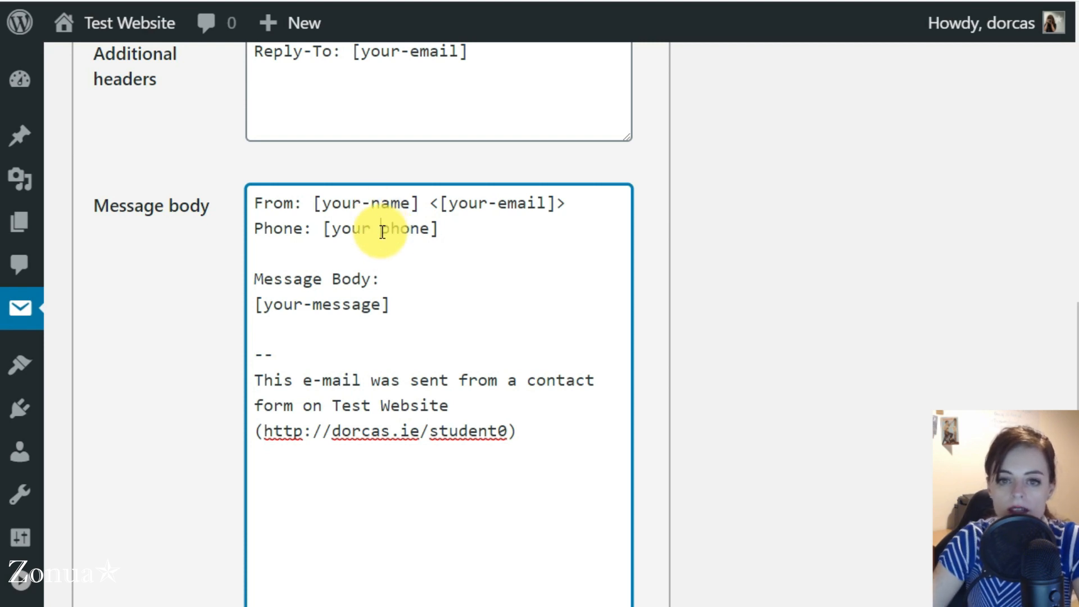
key("BackSpace")
type("-")
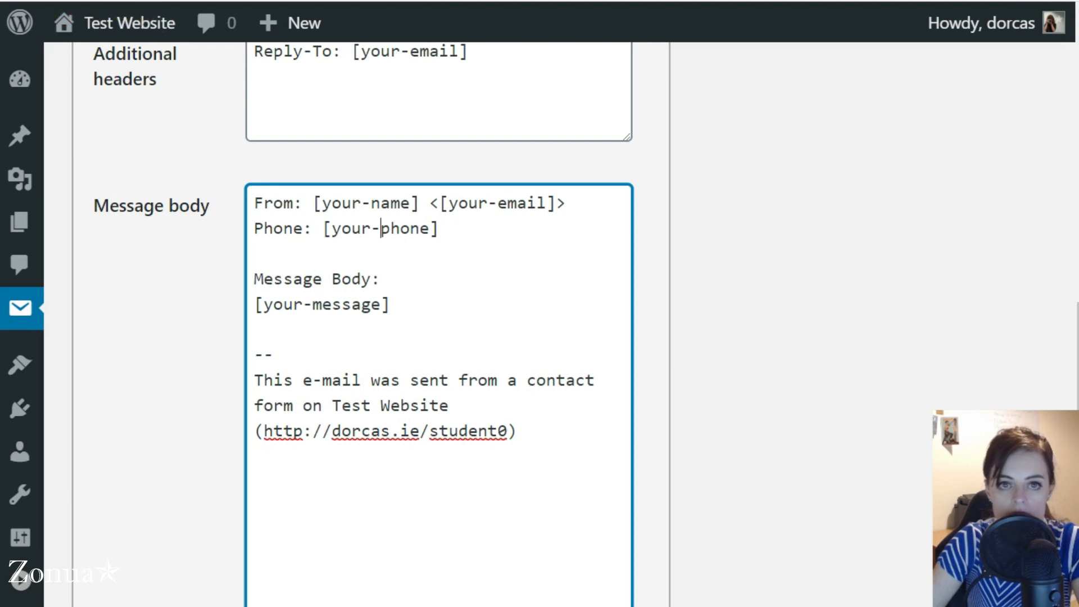
scroll(168, 212, "up", 10)
left_click(127, 272)
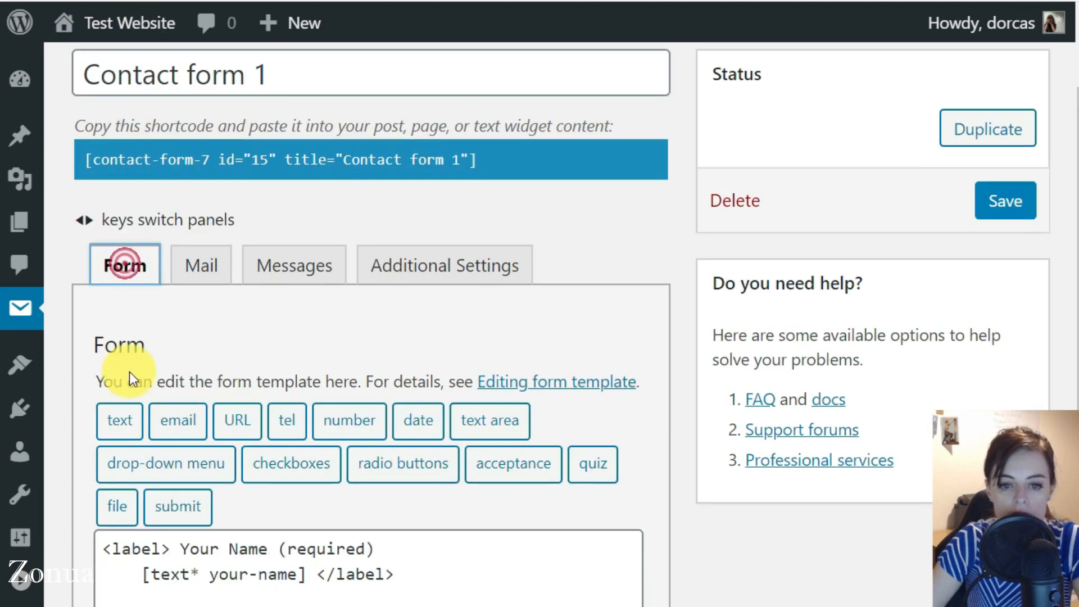
Step: Reload the live form and check the required notes on the name, email and phone labels
scroll(129, 372, "down", 10)
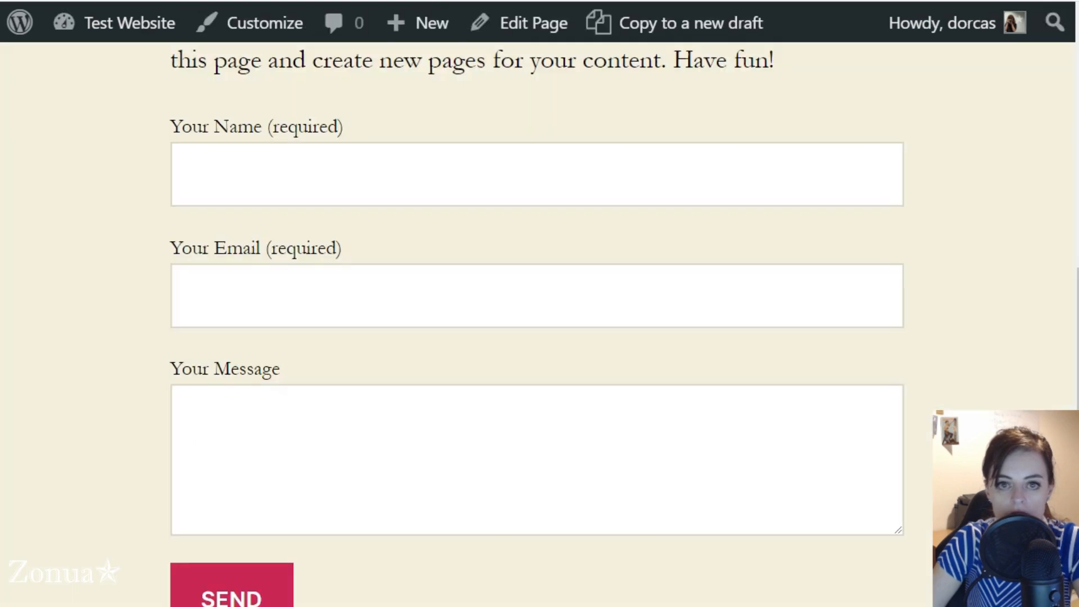
left_click(194, 419)
key("F5")
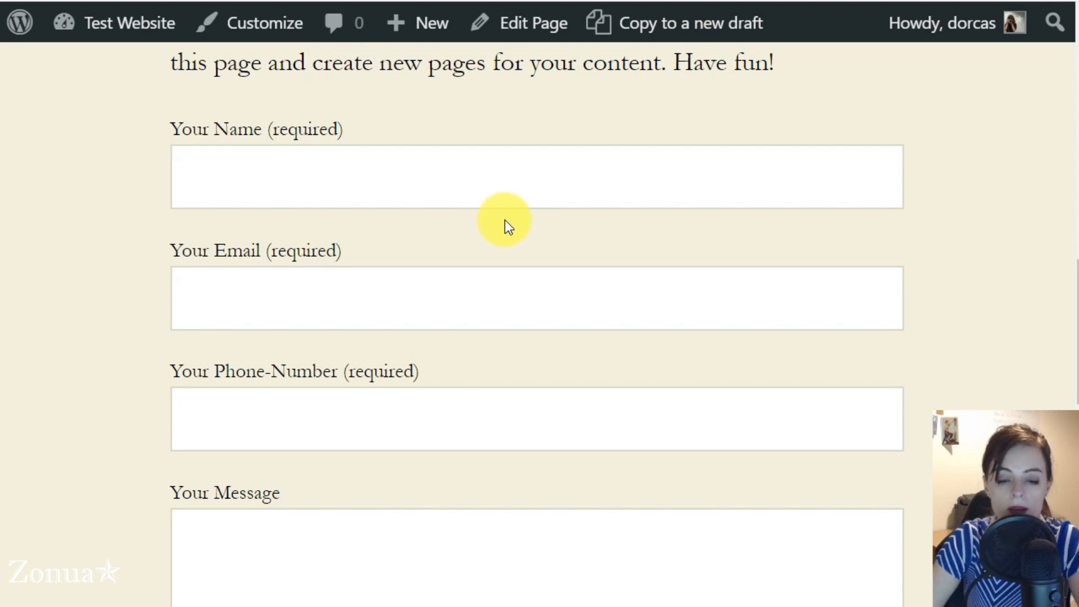
scroll(120, 224, "down", 4)
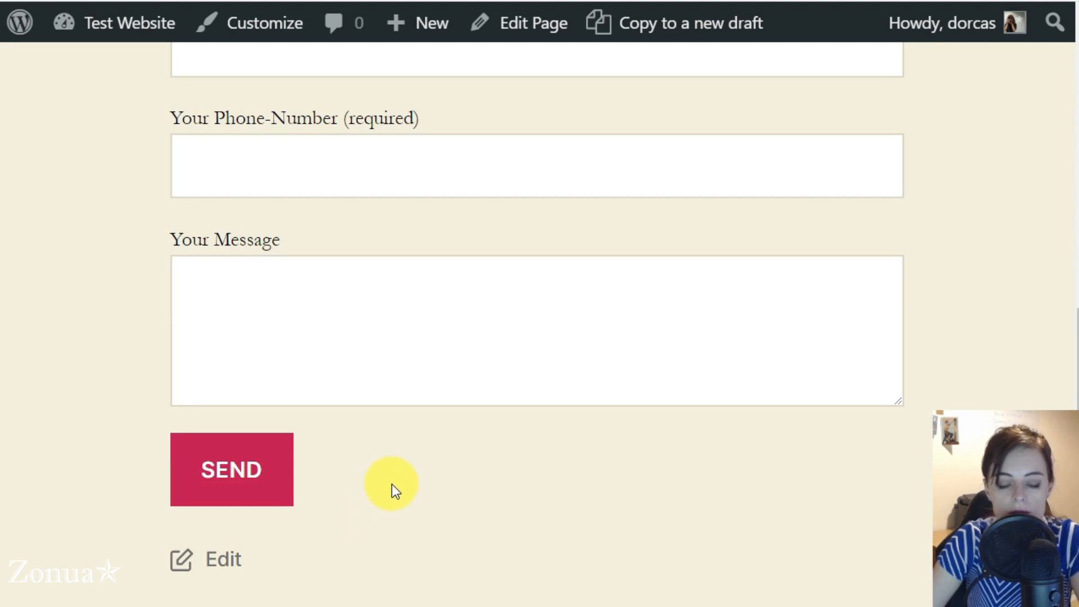
scroll(307, 409, "up", 4)
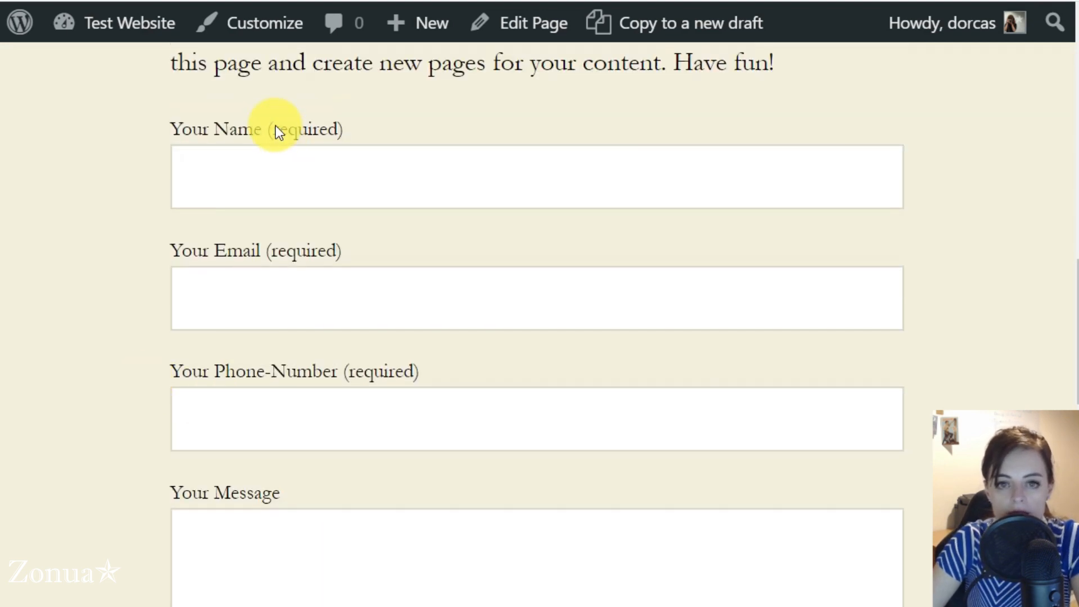
left_click_drag(269, 128, 338, 139)
left_click_drag(263, 251, 340, 253)
left_click_drag(343, 369, 441, 361)
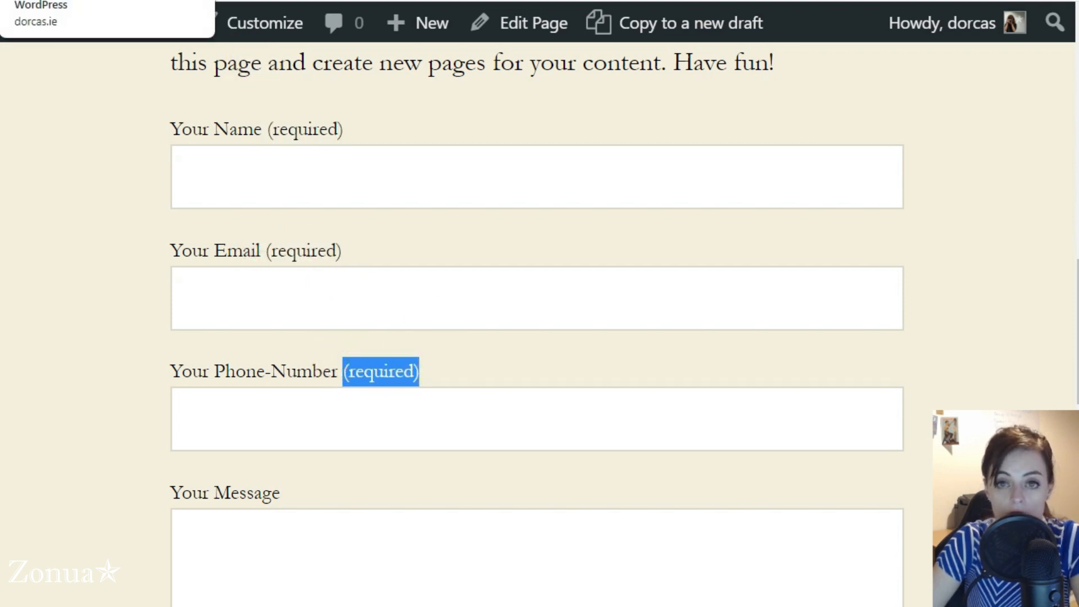
Step: Submit the form with a name, an e-mail address and message 'test2', leaving phone blank
left_click(265, 170)
type("Dorcas")
key("Tab")
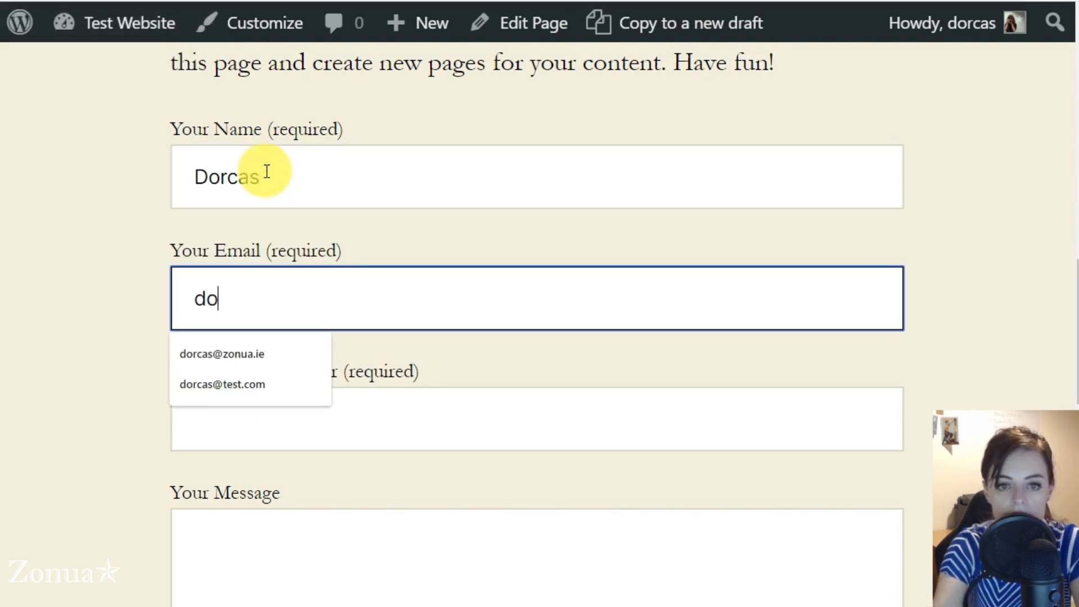
key("Tab")
key("Tab")
type("test2")
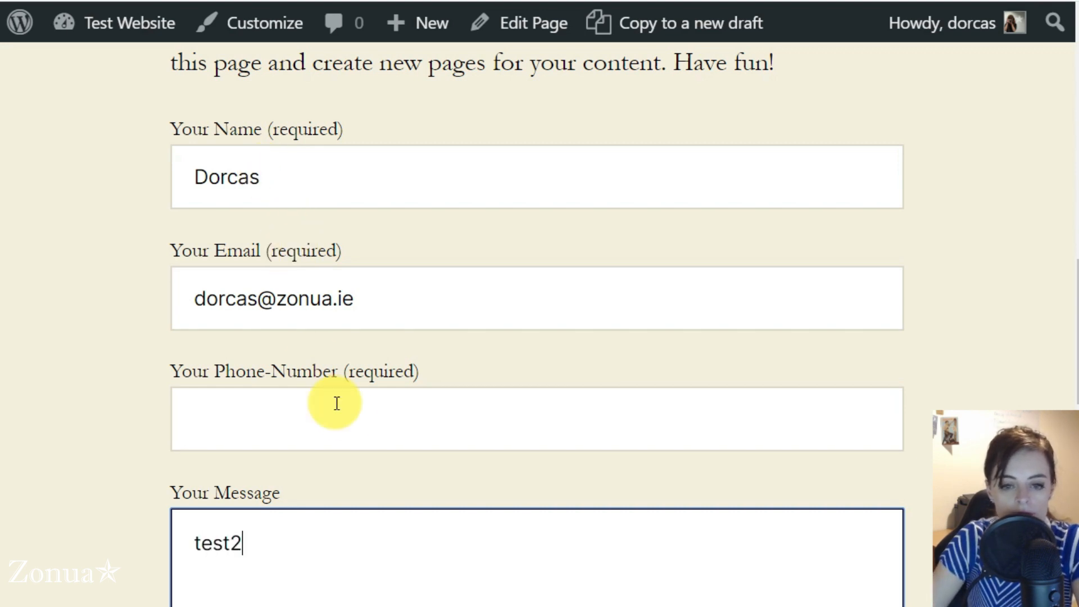
key("Tab")
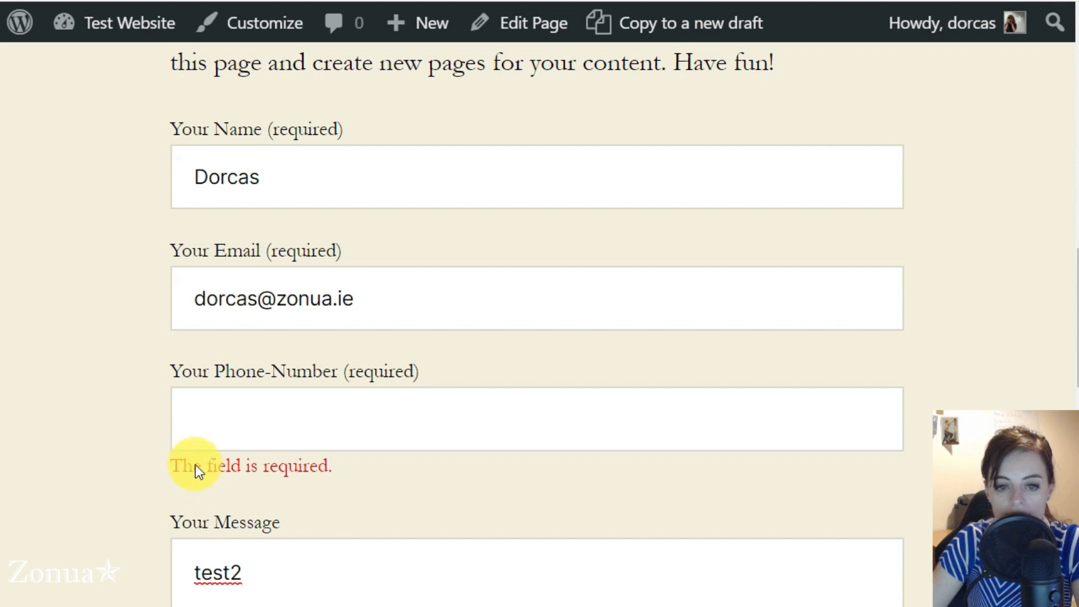
scroll(319, 460, "down", 1)
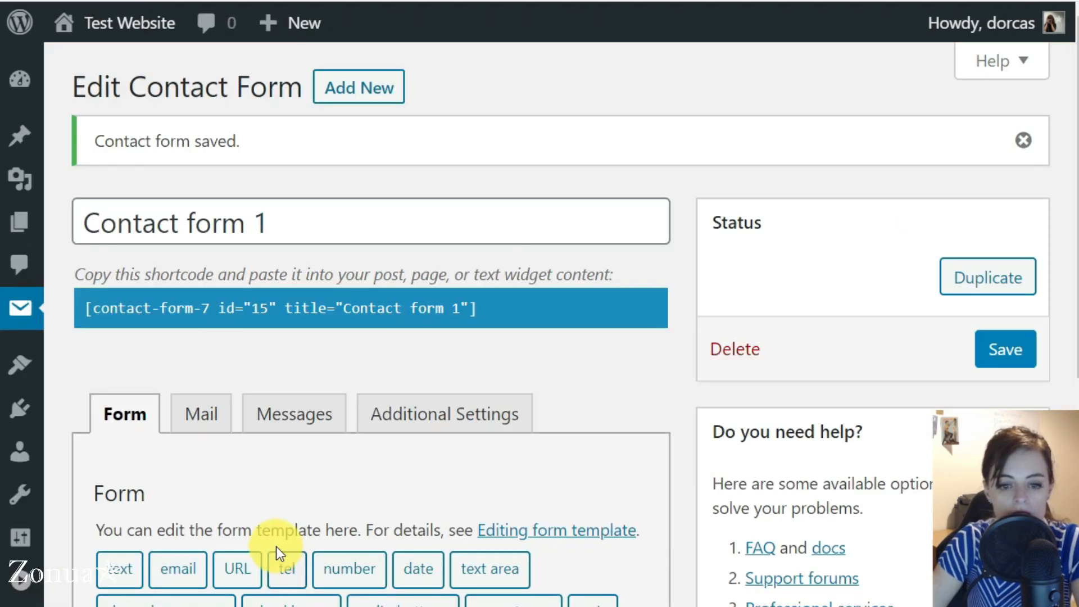
Step: Change the phone label's '(required)' note to '(optional)'
scroll(276, 546, "down", 5)
left_click_drag(356, 428, 464, 403)
key("BackSpace")
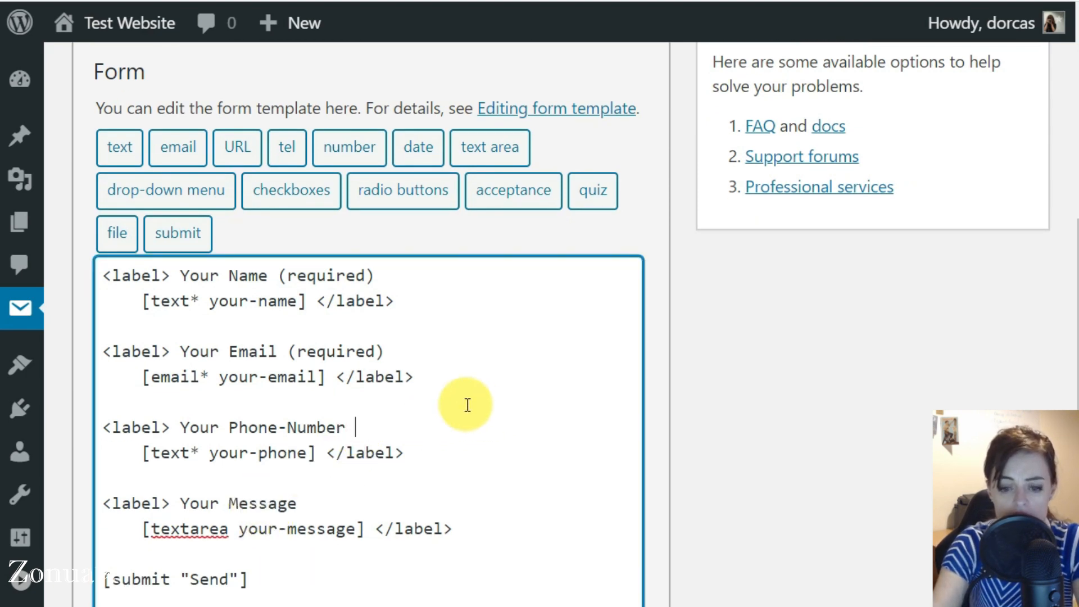
type("(optional")
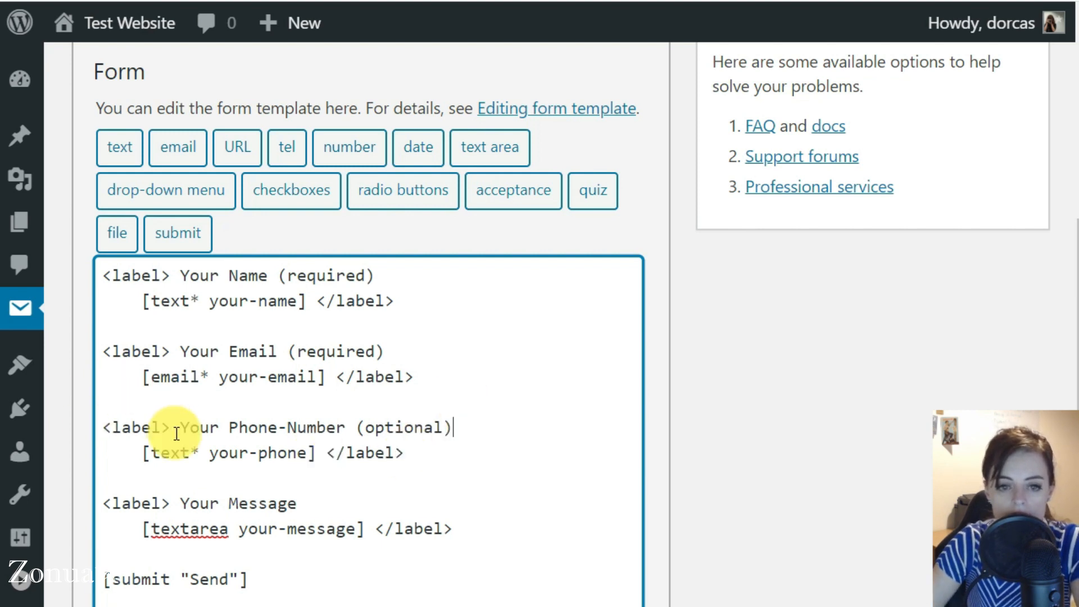
Step: Remove the asterisk so the phone tag becomes [text your-phone]
left_click_drag(192, 450, 190, 449)
left_click_drag(200, 375, 210, 374)
left_click_drag(198, 302, 191, 302)
left_click_drag(200, 448, 194, 447)
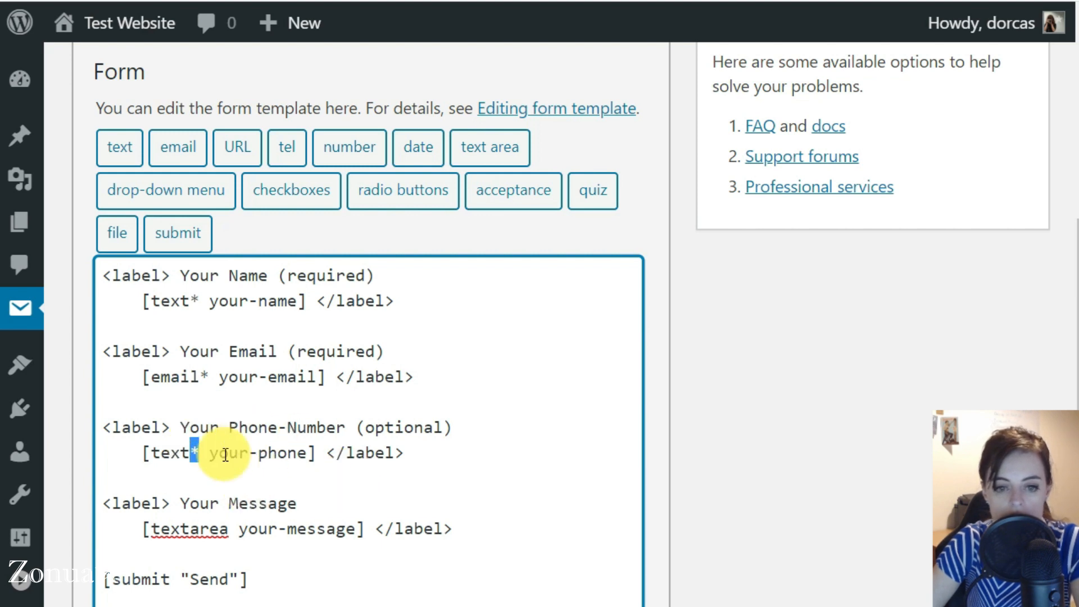
key("BackSpace")
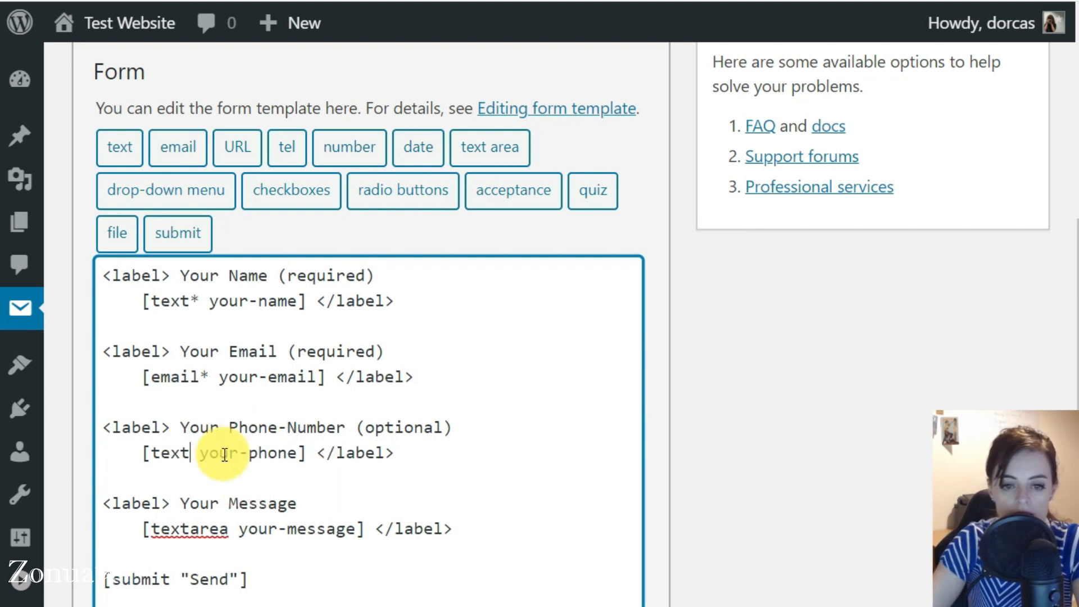
left_click_drag(227, 528, 155, 530)
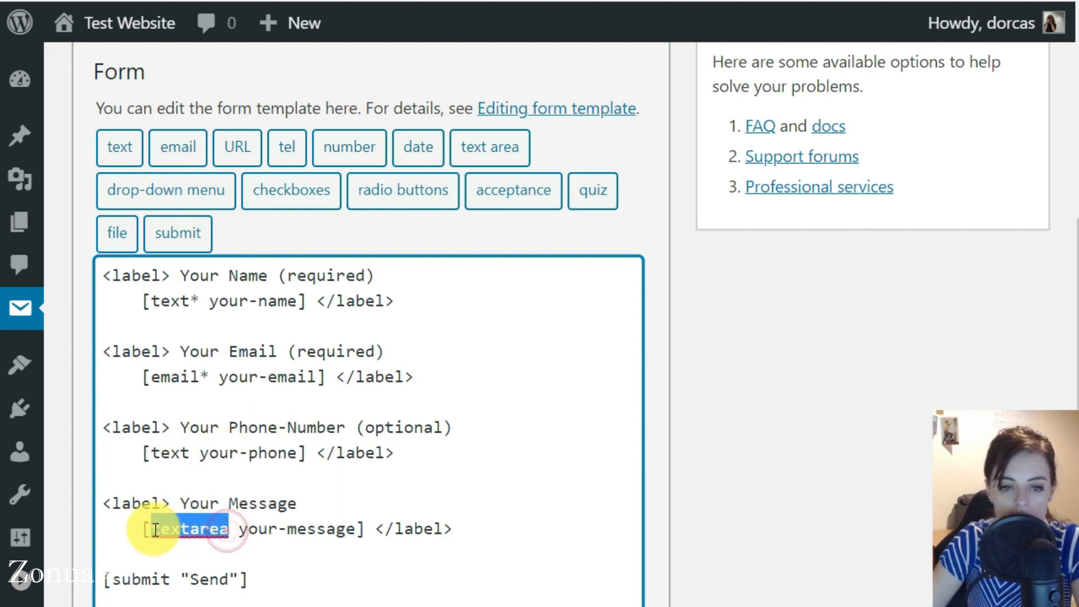
left_click(229, 528)
scroll(191, 451, "down", 5)
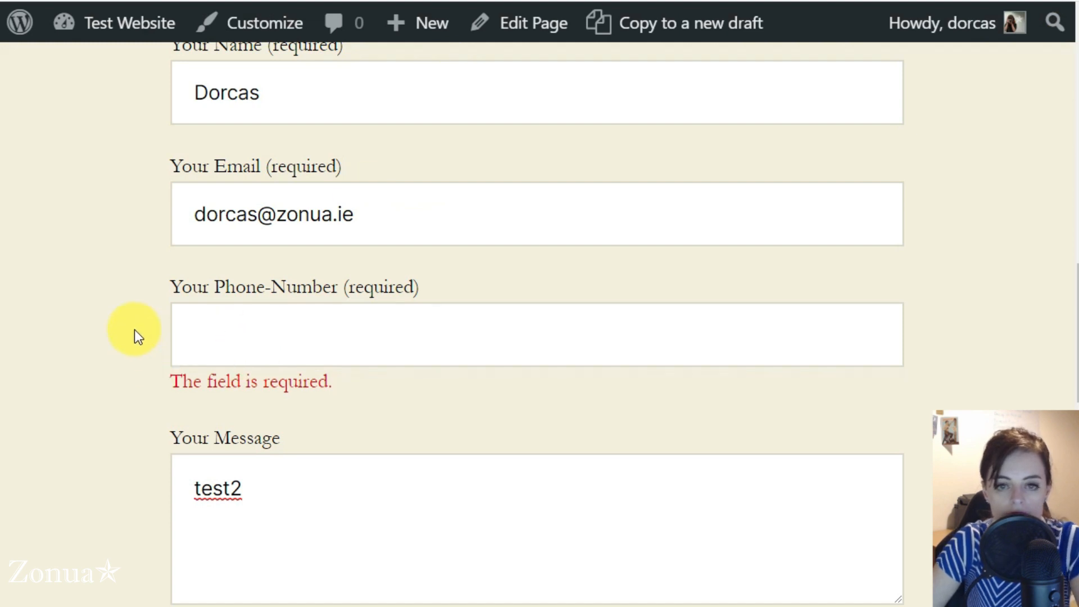
Step: Reload the live form and send a name, an e-mail address and message 'test3' without a phone number
key("F5")
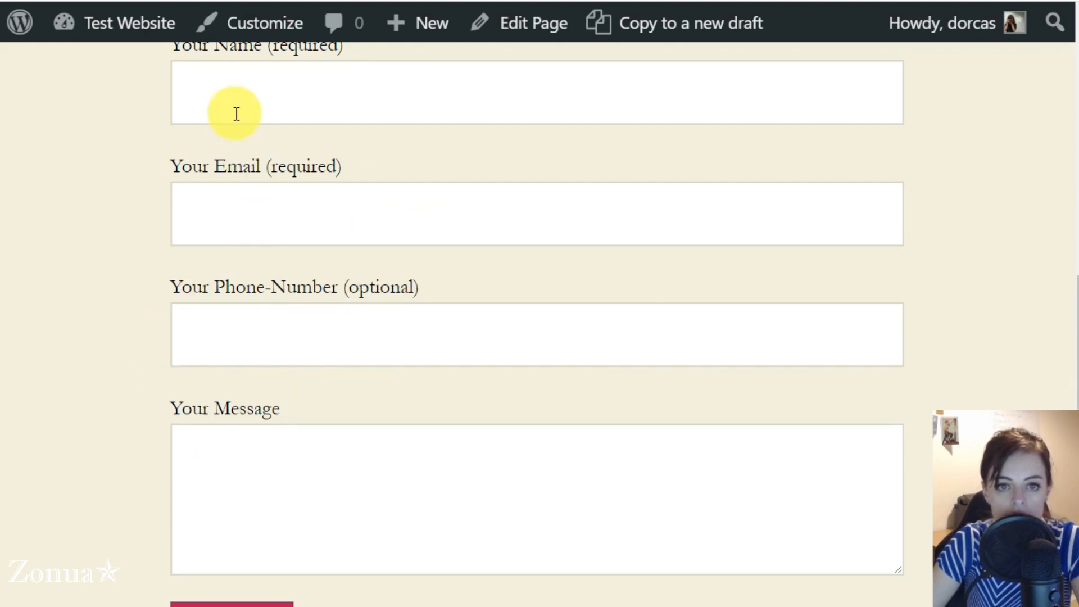
left_click(238, 97)
type("Dorcas")
key("Tab")
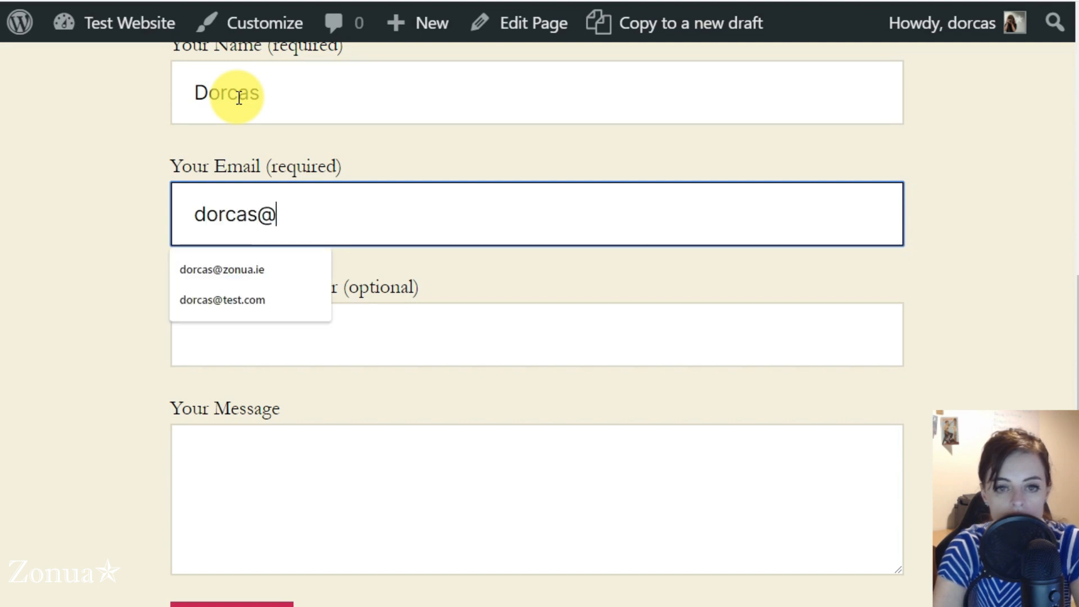
key("Tab")
key("Tab")
type("te")
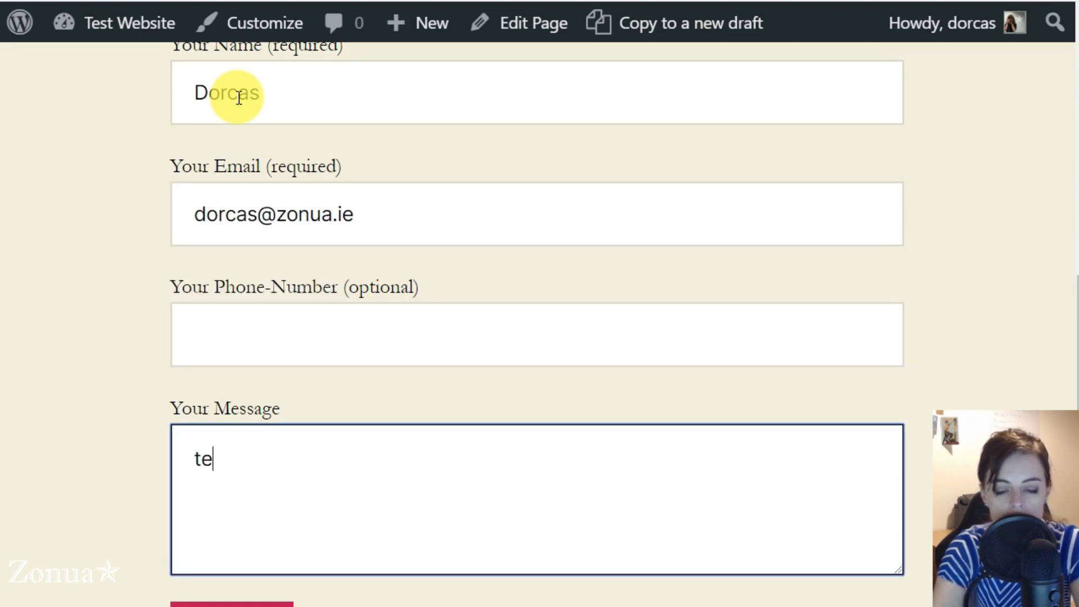
type("st3")
left_click(230, 604)
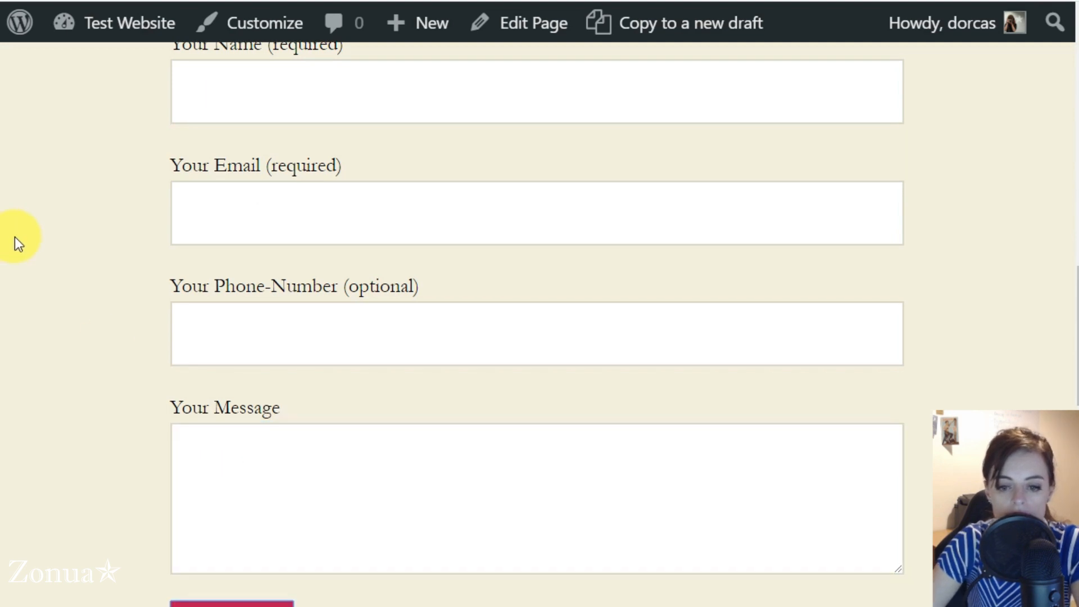
Step: Scroll through the Service One page in the editor to find the contact form shortcode
scroll(15, 237, "down", 2)
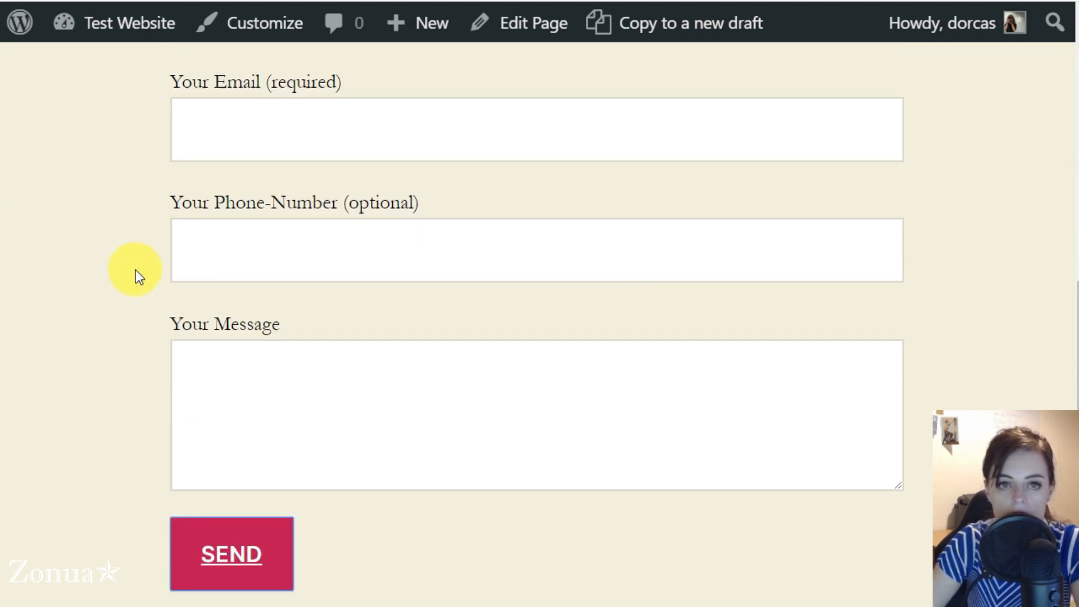
scroll(136, 267, "up", 3)
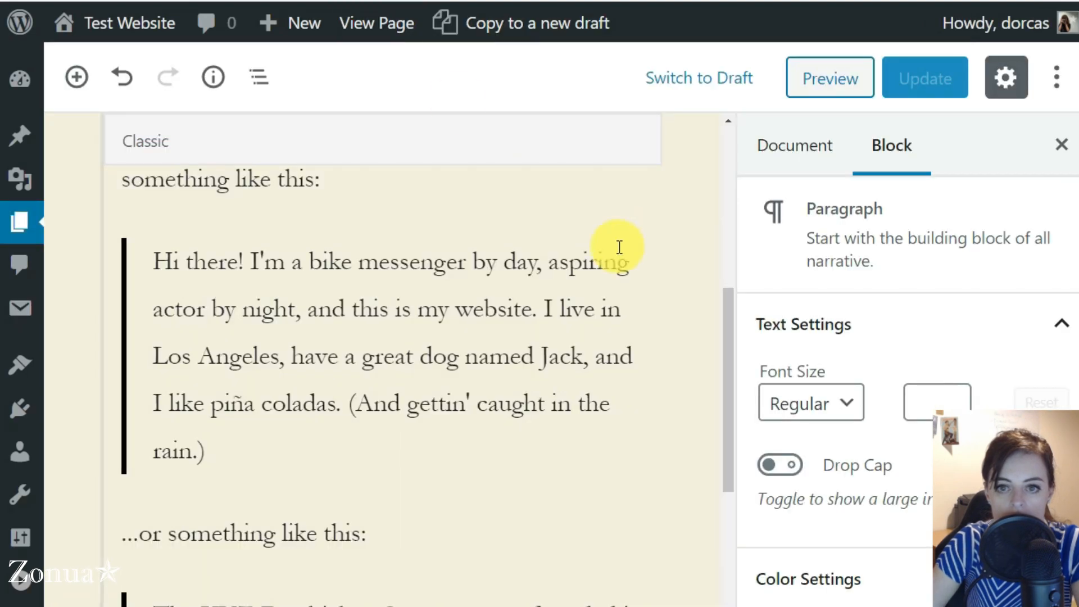
scroll(324, 374, "up", 6)
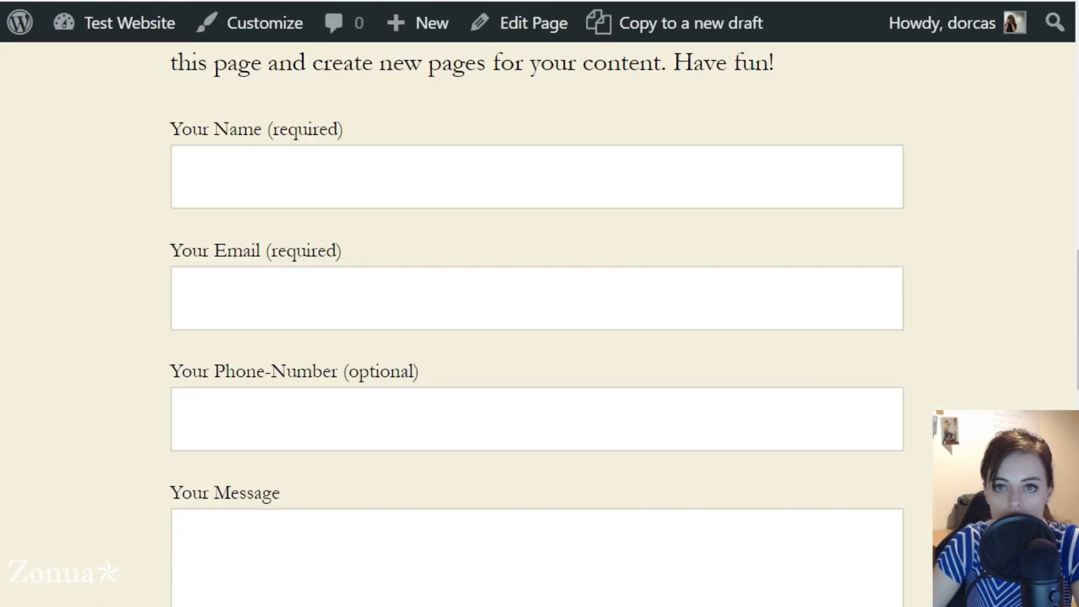
scroll(308, 365, "up", 10)
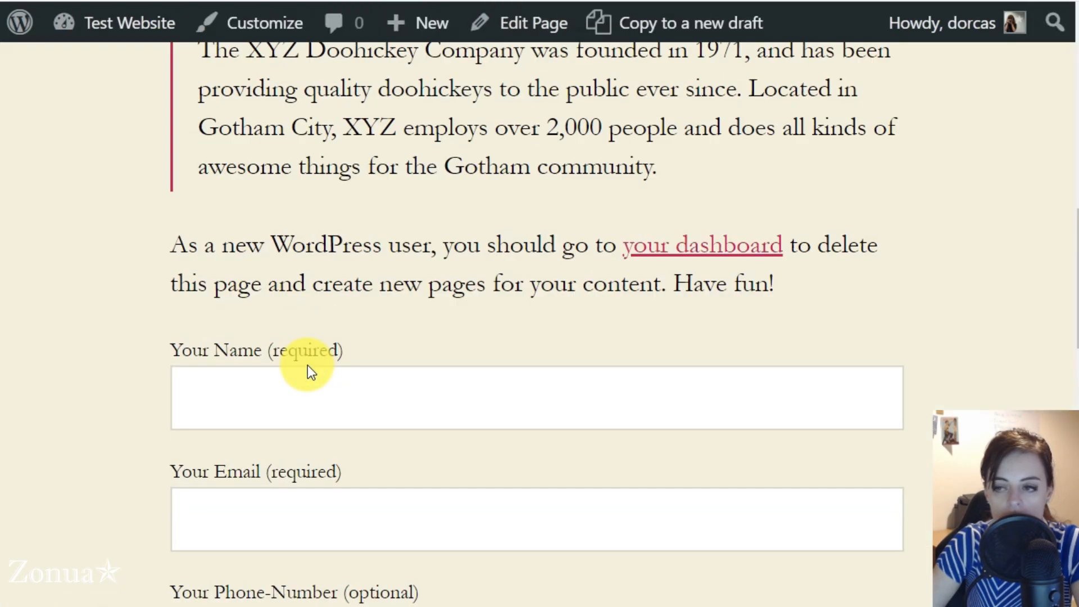
scroll(298, 332, "down", 20)
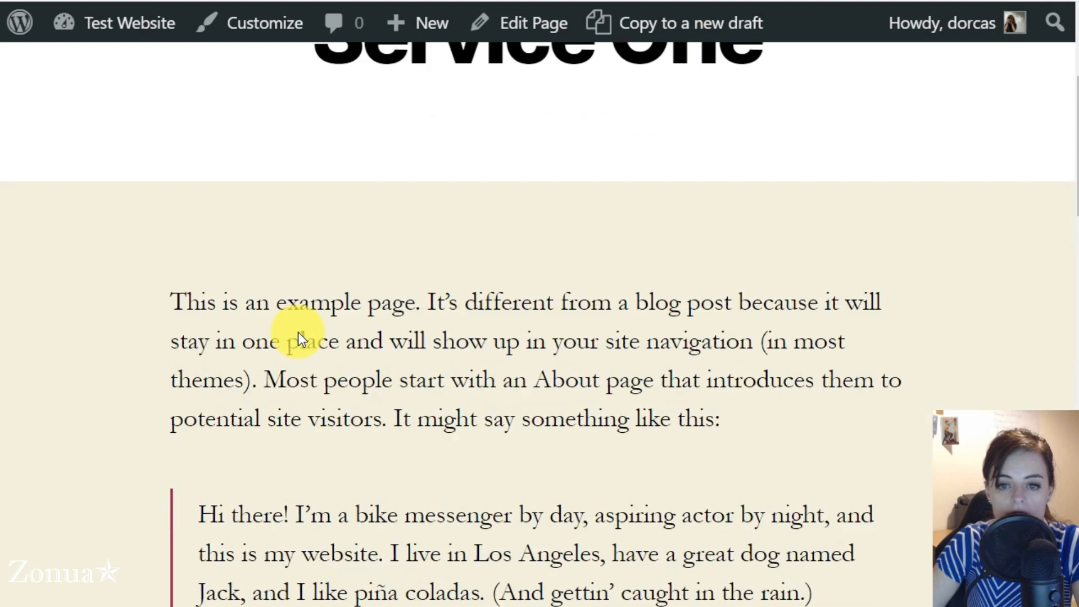
scroll(298, 332, "up", 3)
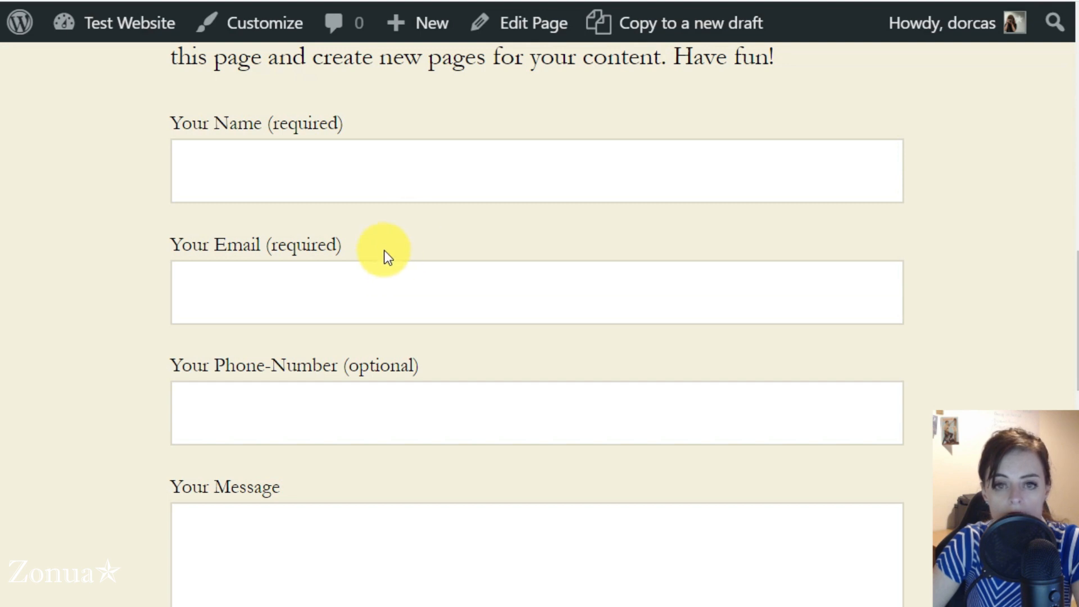
scroll(384, 259, "up", 6)
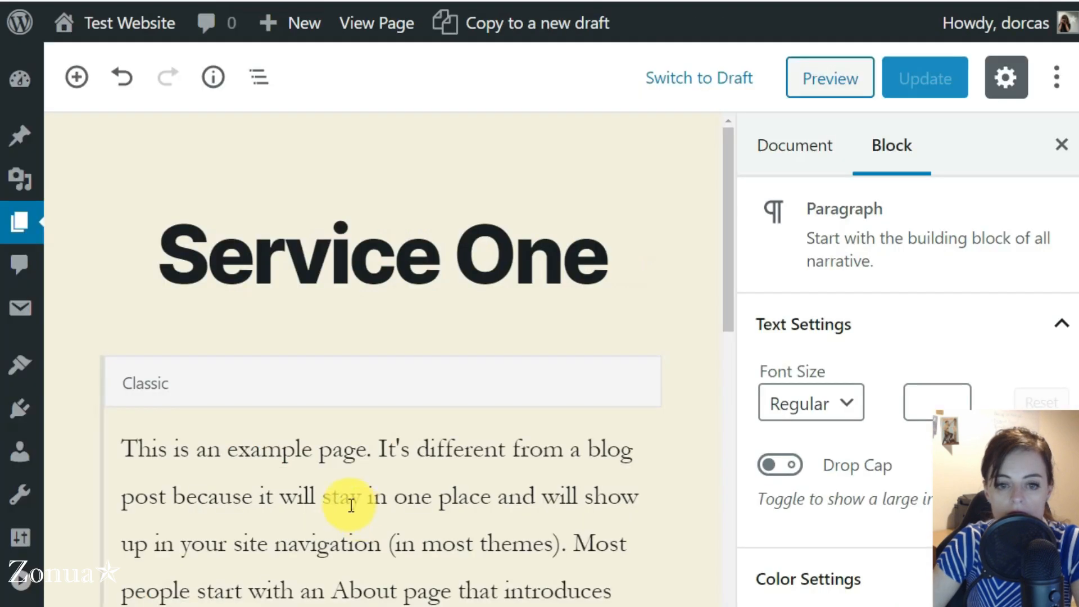
scroll(337, 503, "down", 5)
scroll(327, 503, "down", 5)
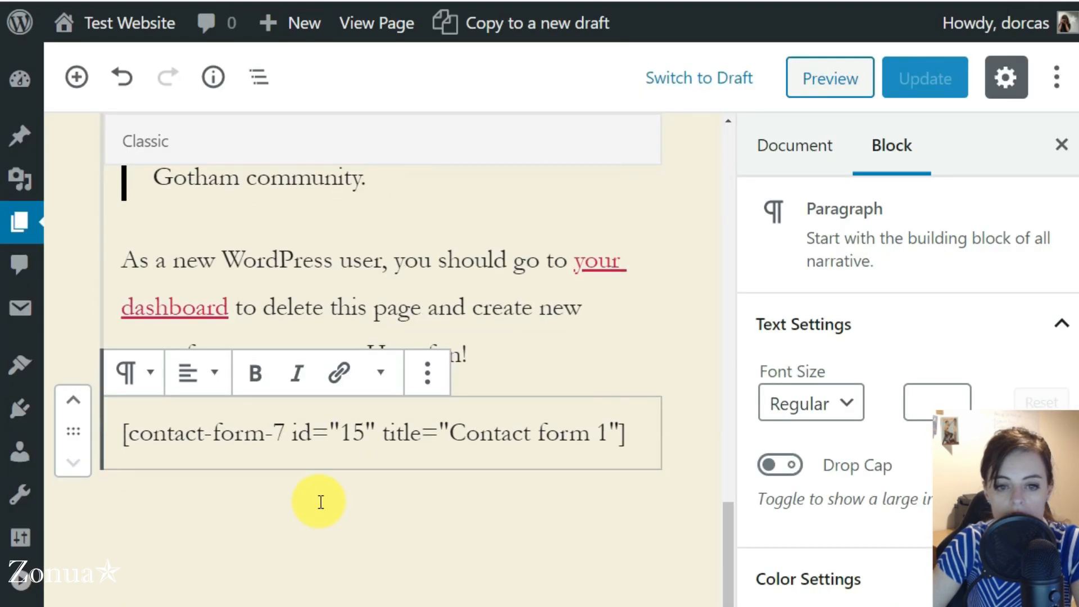
Step: Type 'To enquire about Service One, please fill in this form:' as its own paragraph above the shortcode
left_click(518, 359)
left_click(224, 500)
left_click(112, 503)
left_click(124, 381)
type("tO E")
key("BackSpace")
key("BackSpace")
key("BackSpace")
key("BackSpace")
type("To enquir")
type("e about Service ")
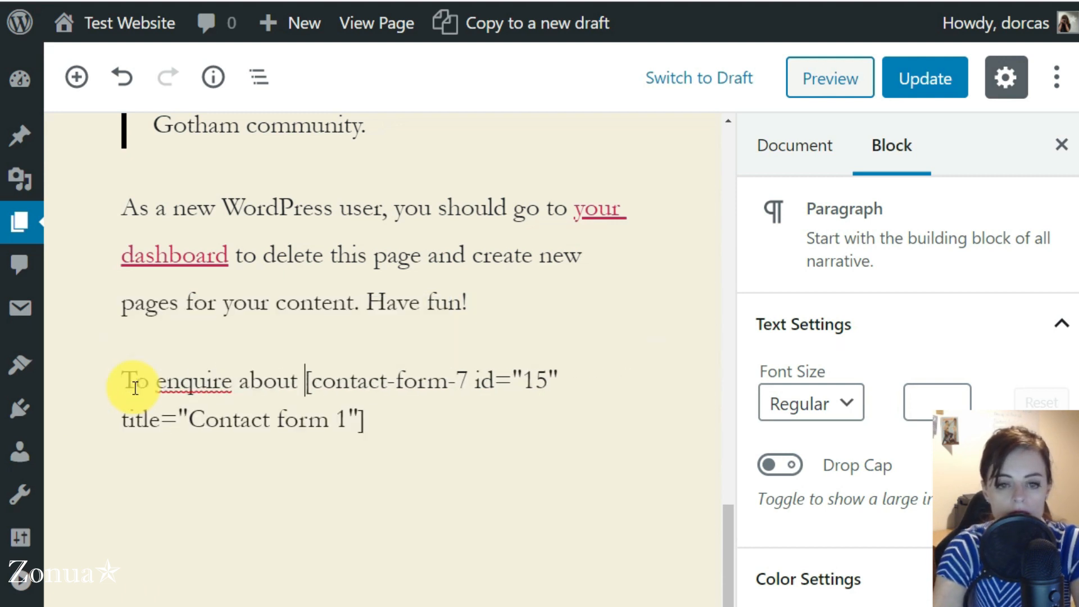
type("One, please ")
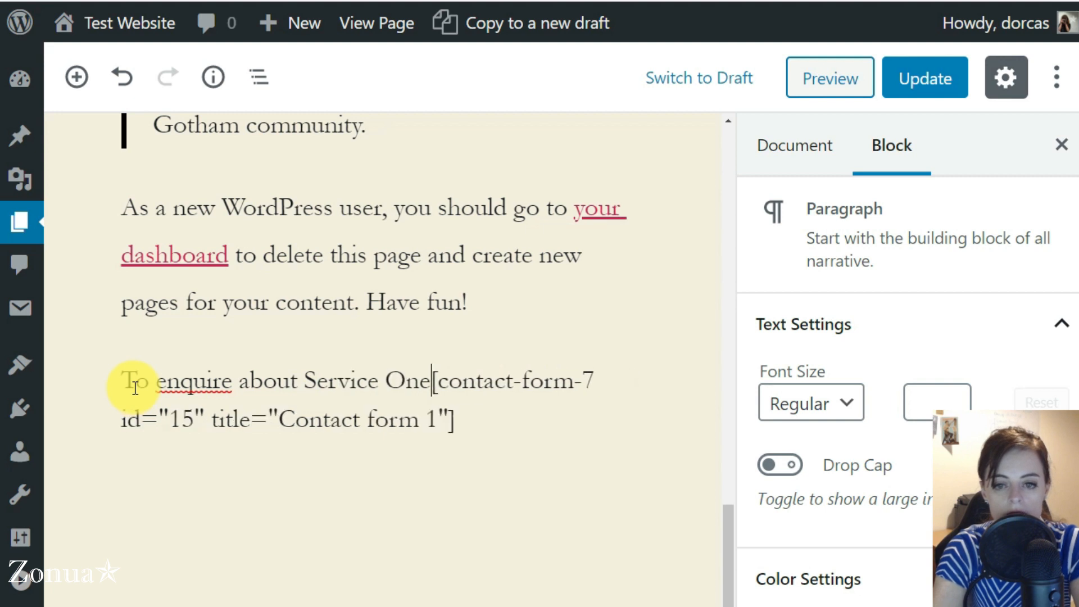
type("fill in this ")
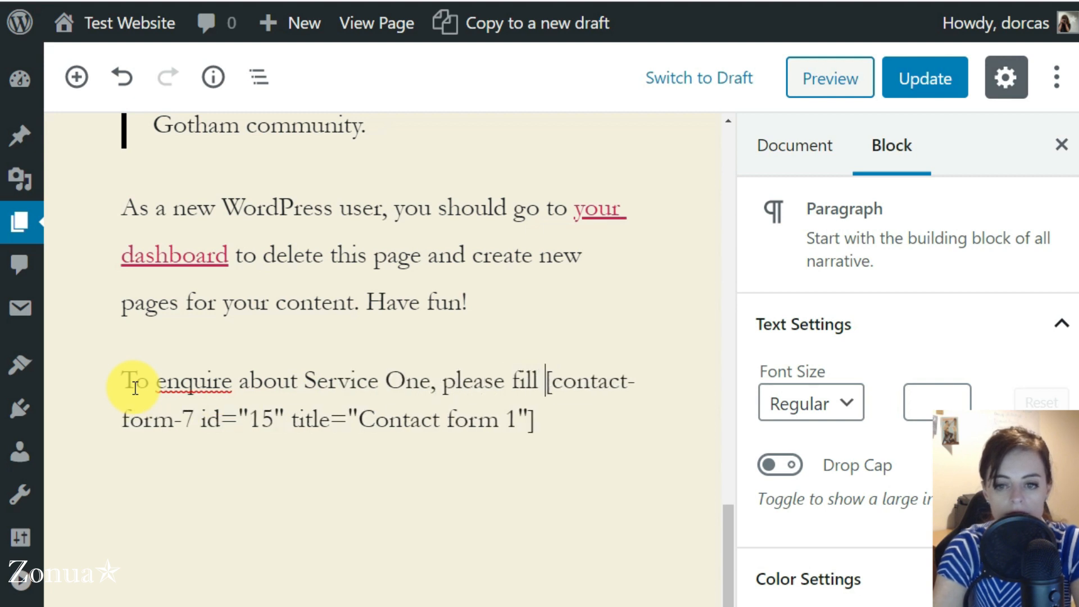
type("form:")
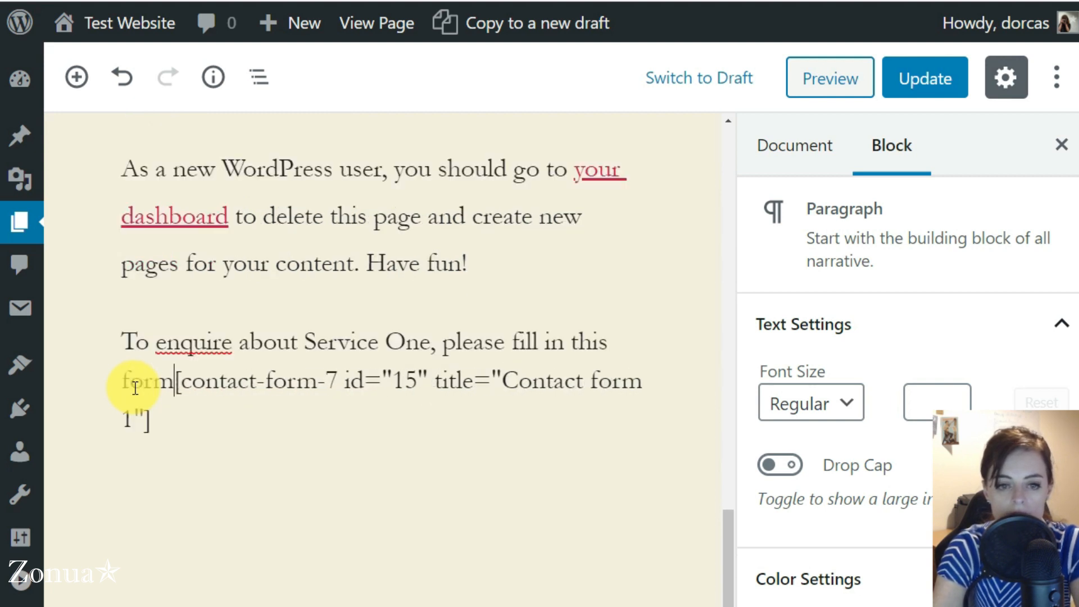
key("Return")
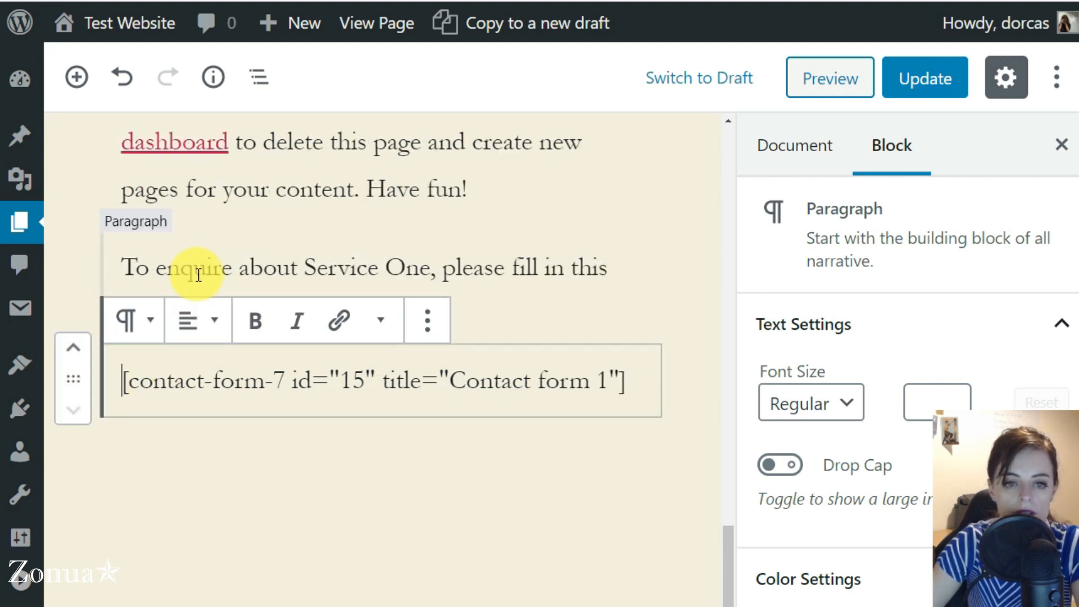
Step: Check the new intro and shortcode paragraphs, then Update the Service One page
left_click(123, 265)
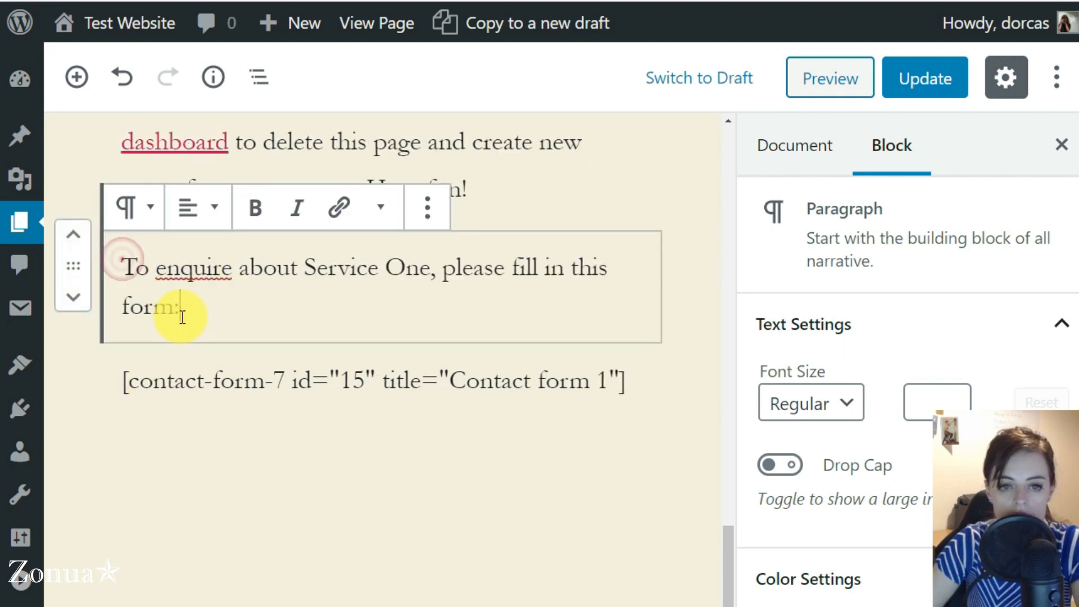
left_click_drag(184, 303, 131, 264)
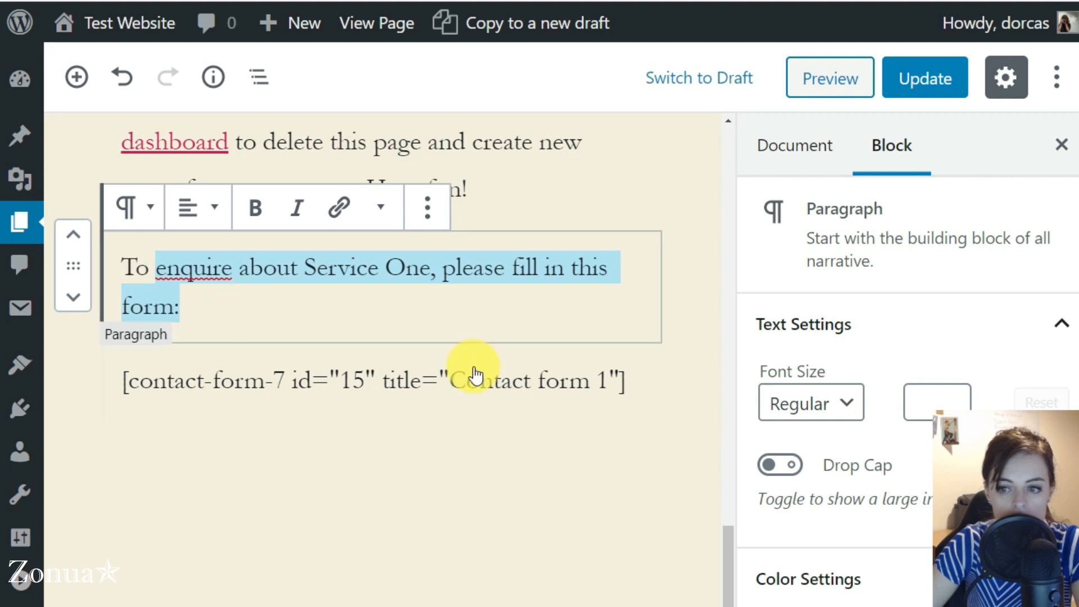
left_click(886, 217)
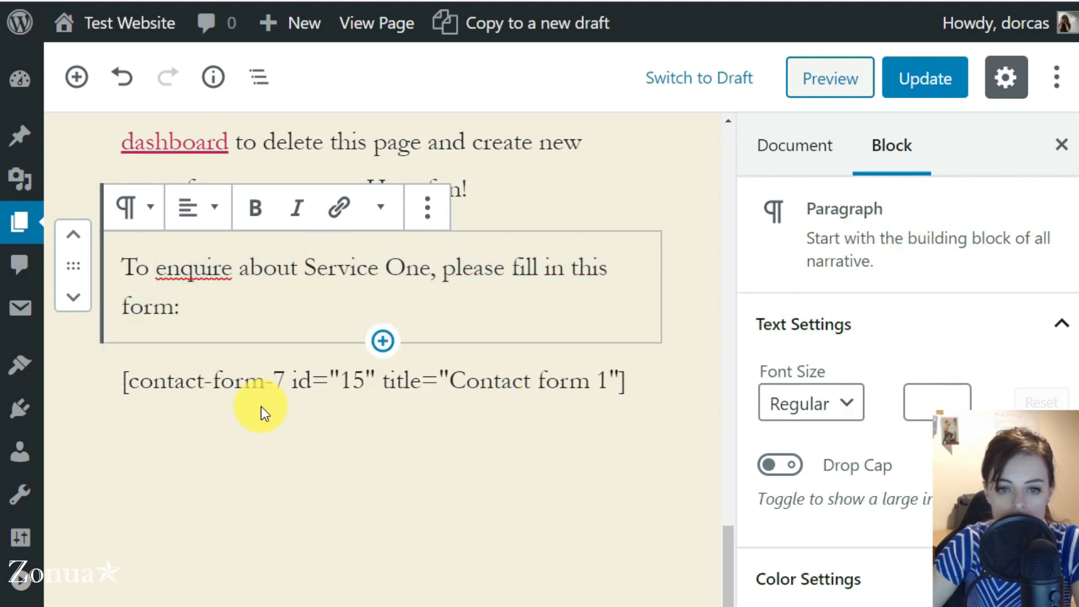
left_click(272, 378)
left_click(921, 81)
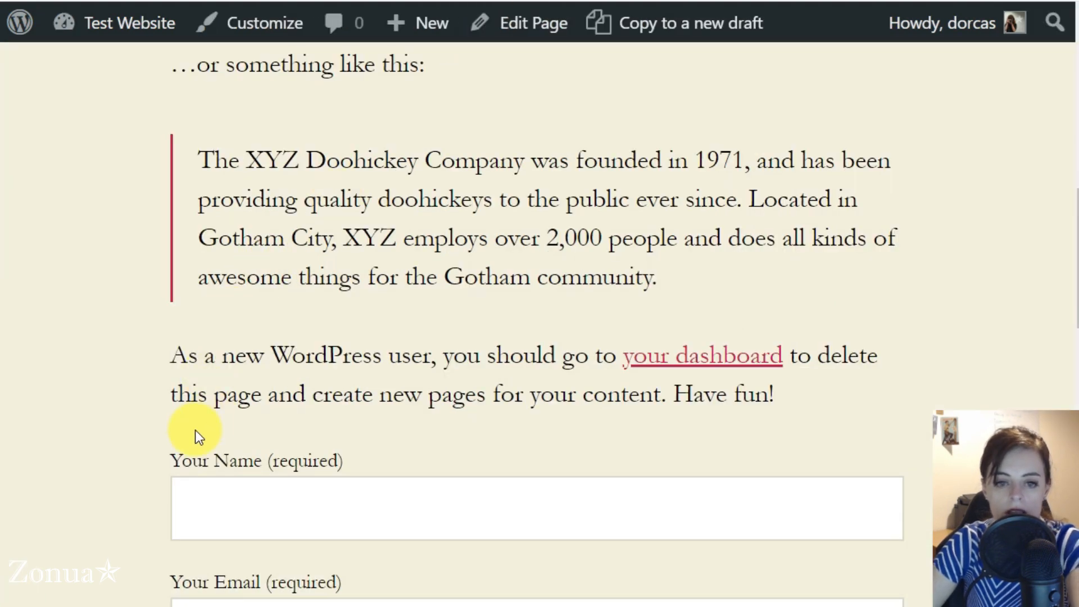
Step: Reload the live Service One page and confirm the enquiry line sits above the form
key("F5")
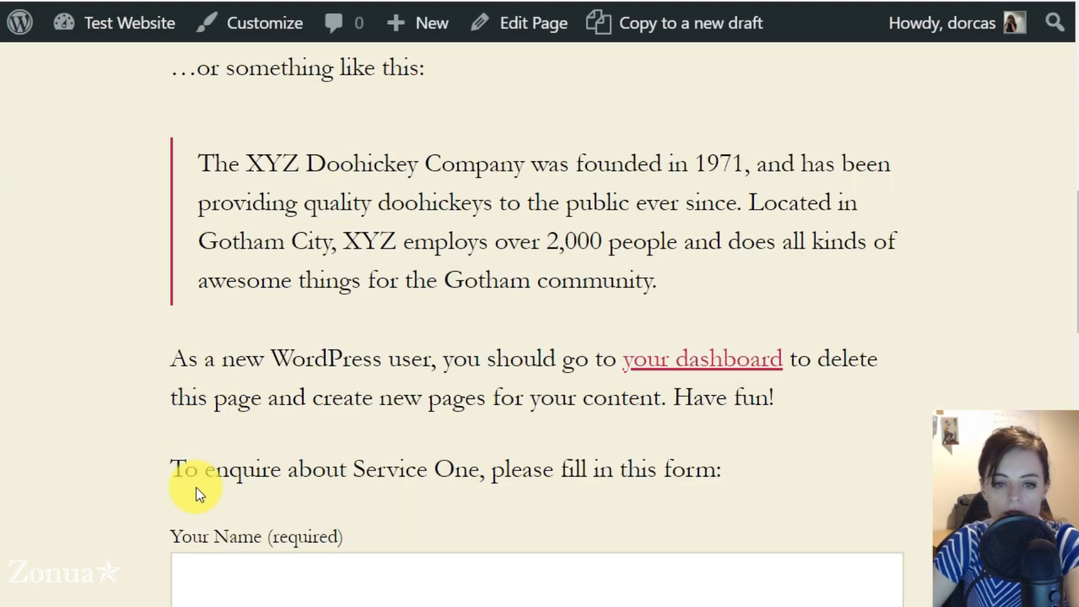
scroll(137, 378, "down", 5)
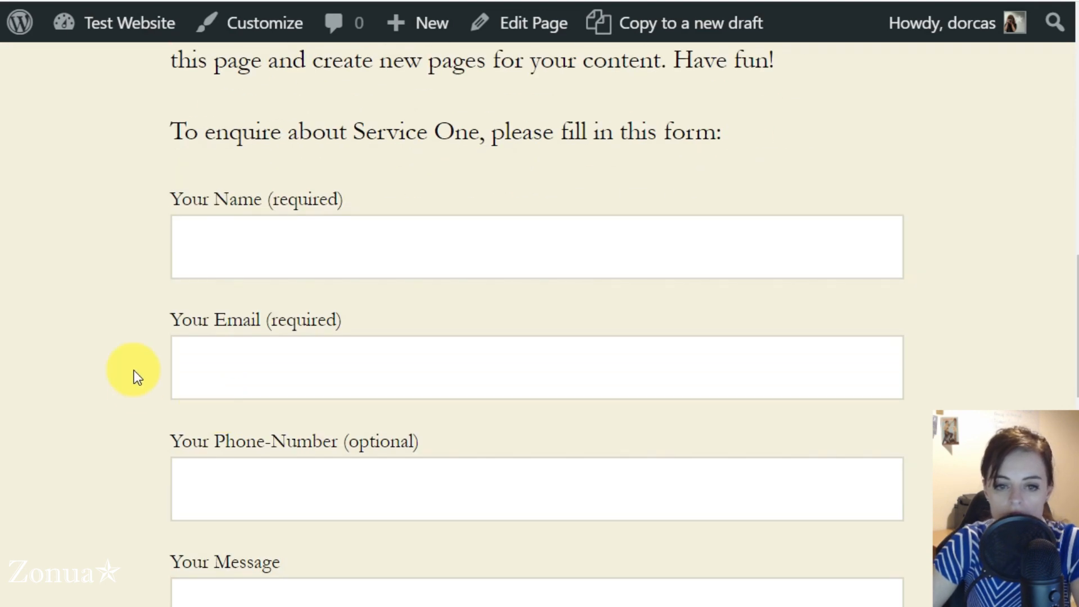
scroll(134, 370, "down", 2)
scroll(134, 370, "up", 8)
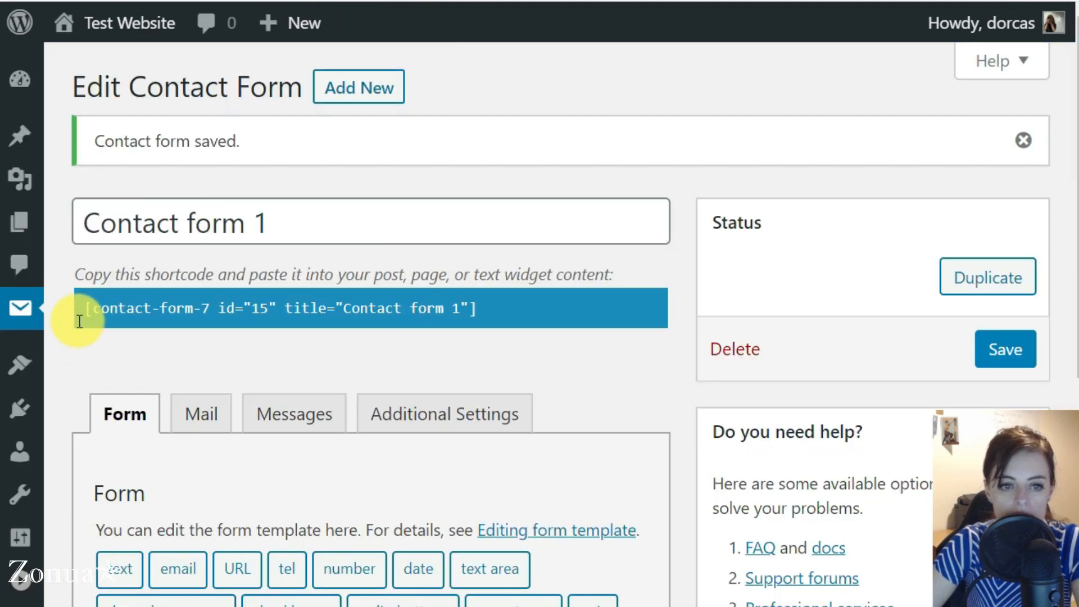
key("ctrl+minus")
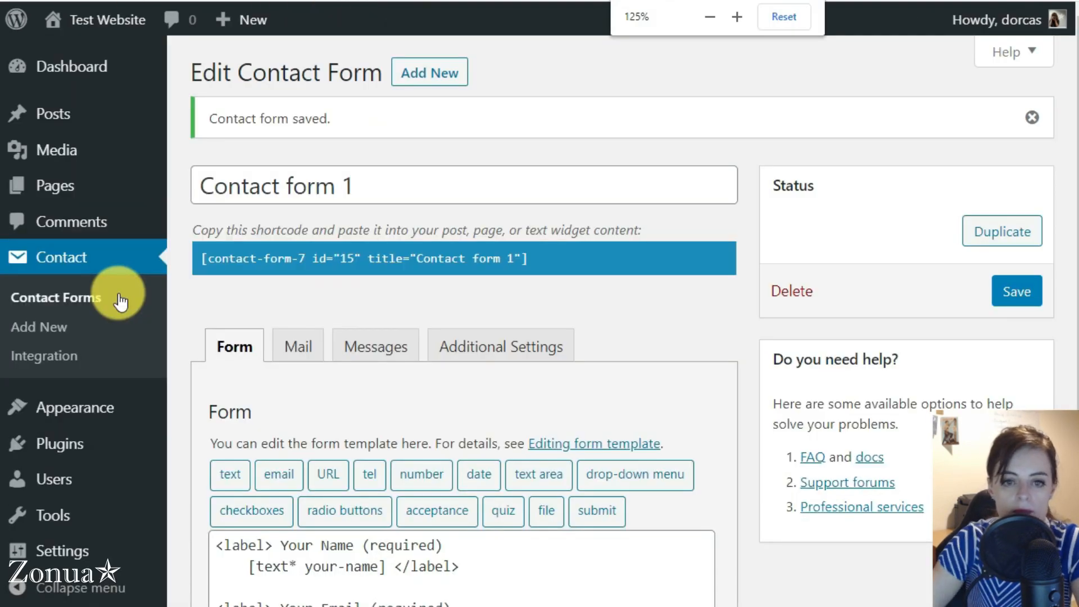
Step: Rename Contact form 1 to 'Contact form Service One'
left_click(72, 264)
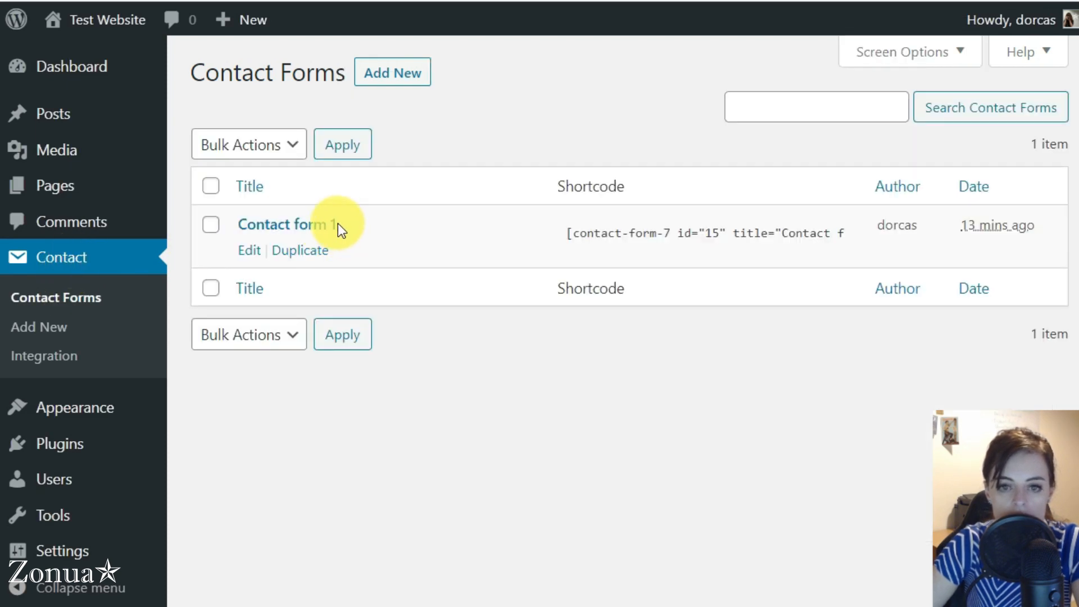
left_click(278, 225)
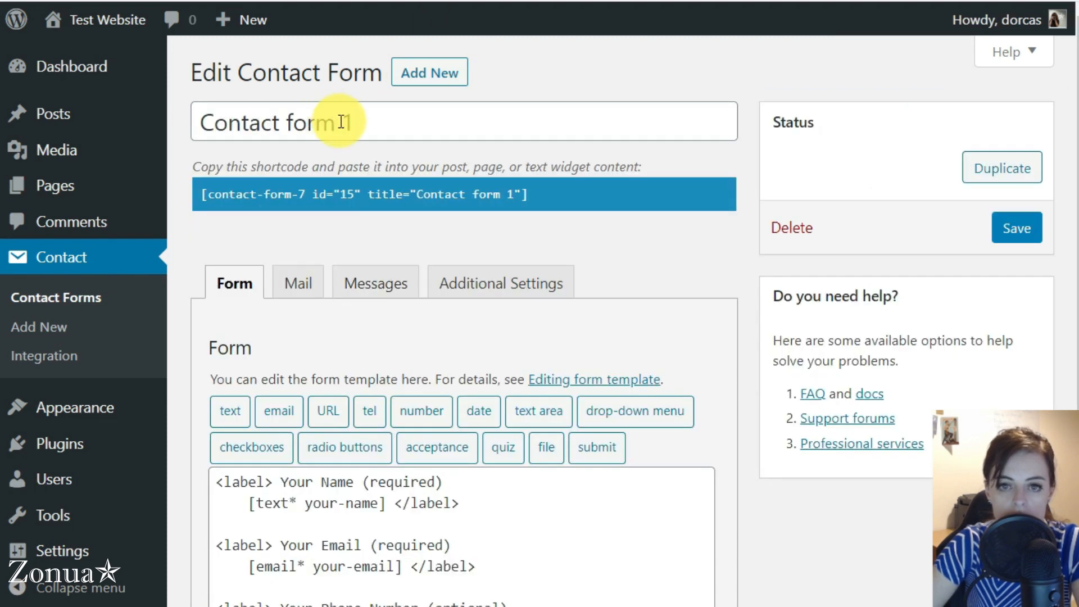
double_click(344, 121)
type("Se")
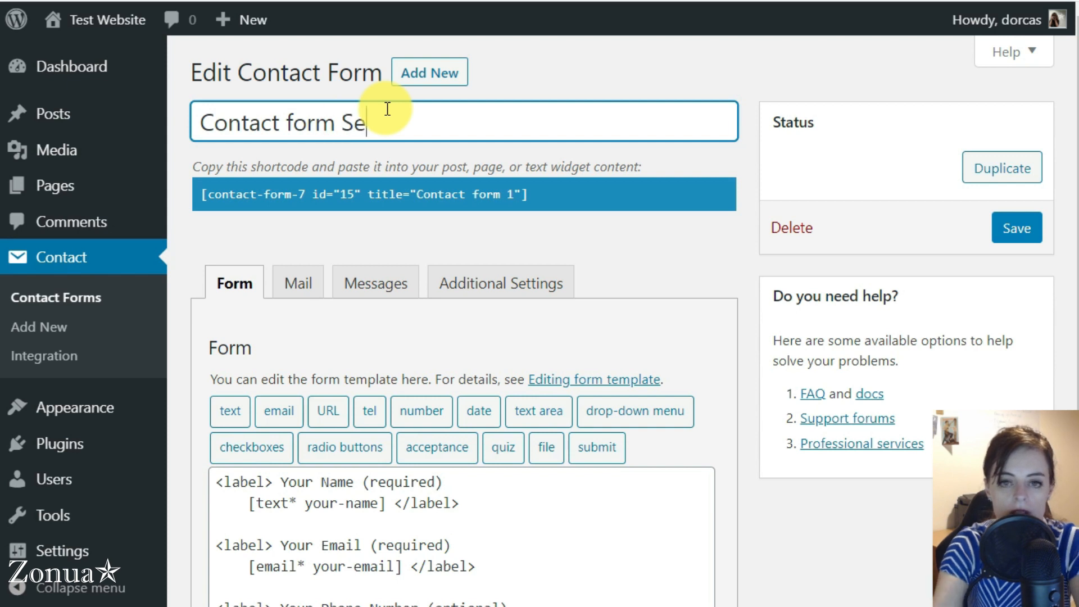
type("rvice One")
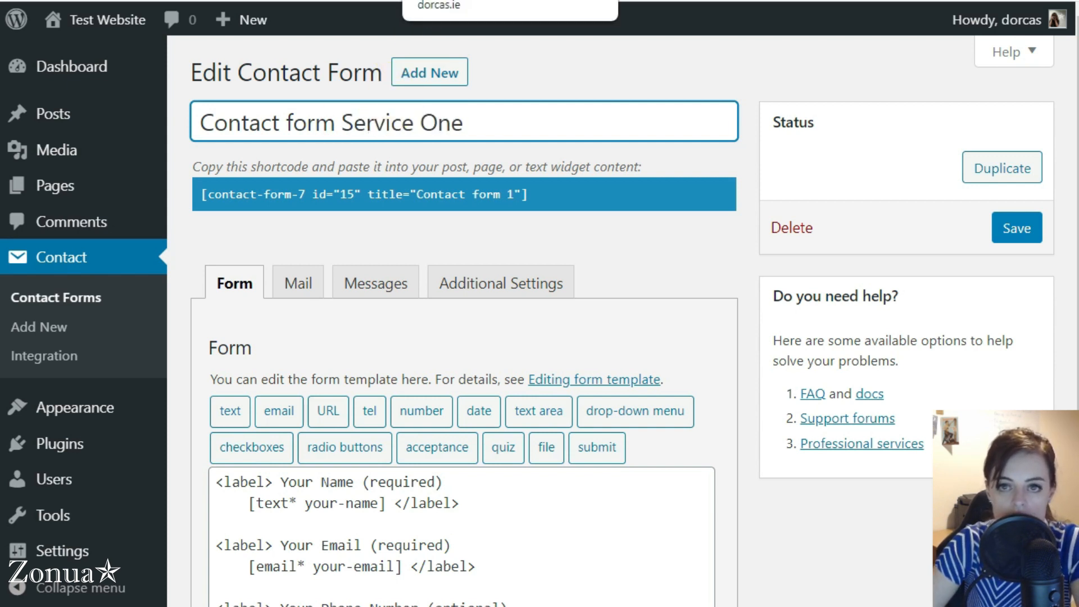
Step: Check the form on the live Service One page, then return to the form editor
left_click(475, 0)
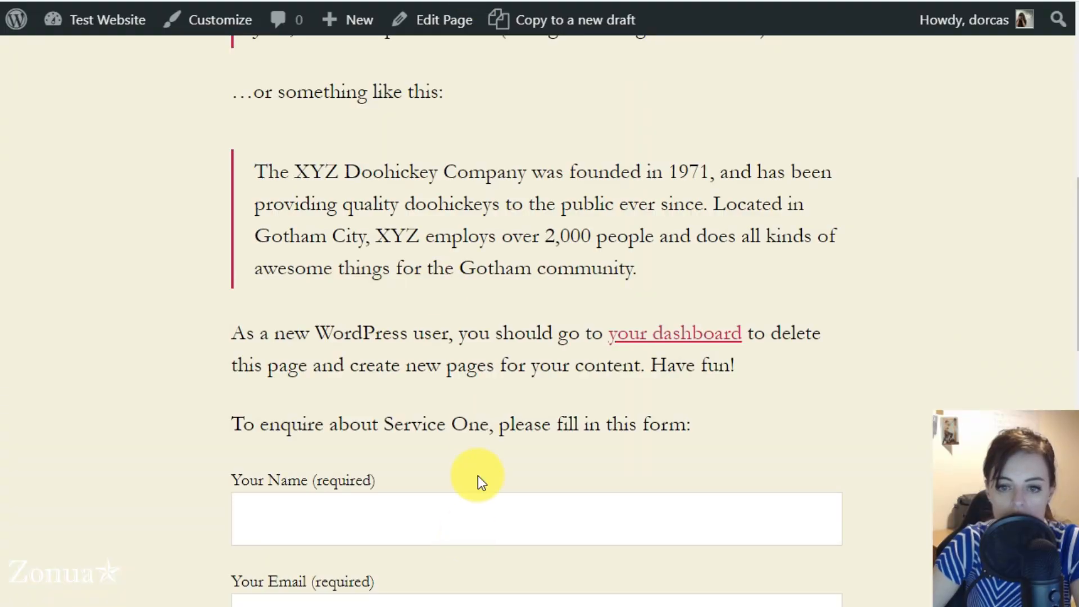
scroll(506, 345, "down", 1)
scroll(506, 346, "down", 3)
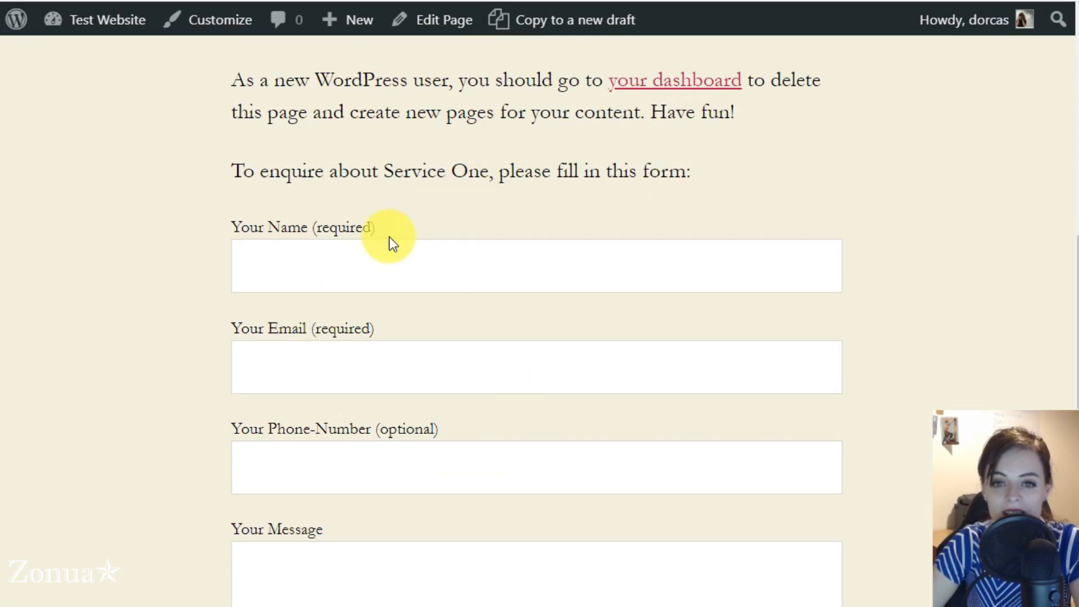
left_click(315, 0)
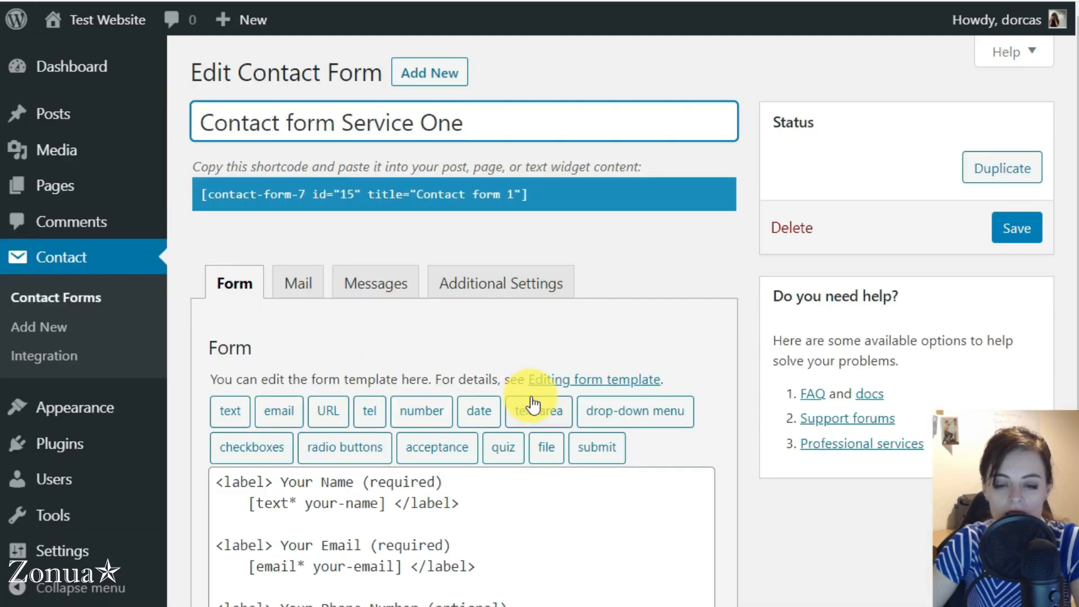
Step: Add a line below the phone line in the mail body noting it came from the Service One page
left_click(299, 284)
scroll(295, 483, "down", 9)
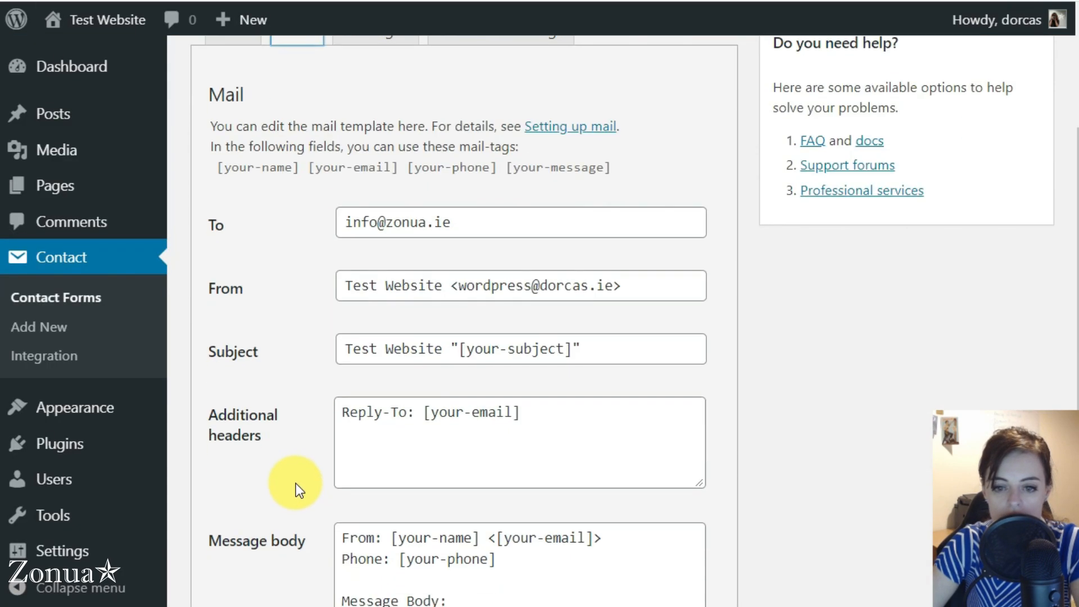
left_click(544, 304)
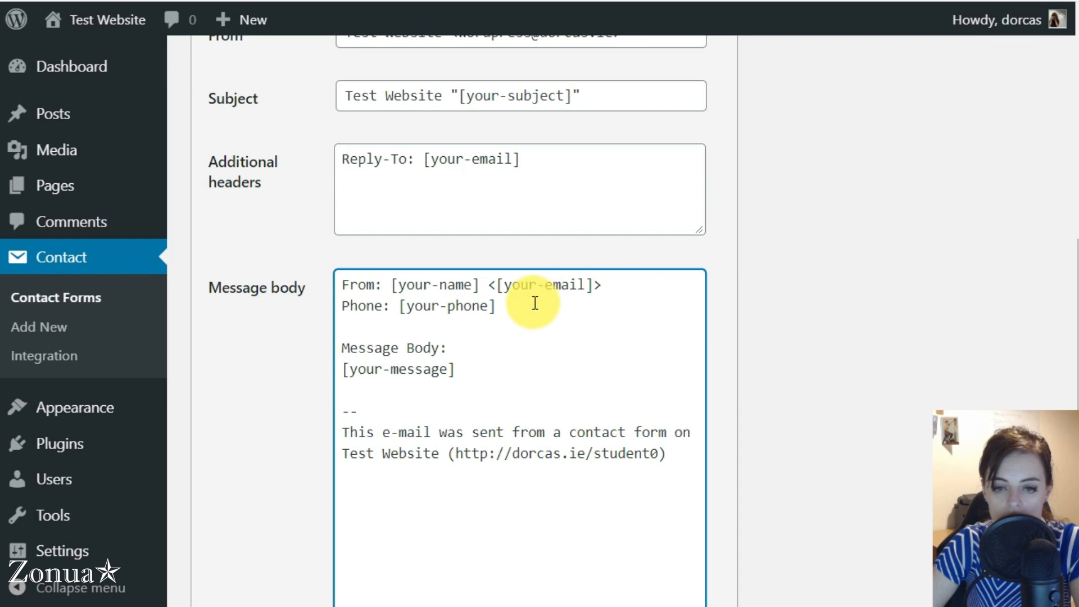
key("Return")
key("Return")
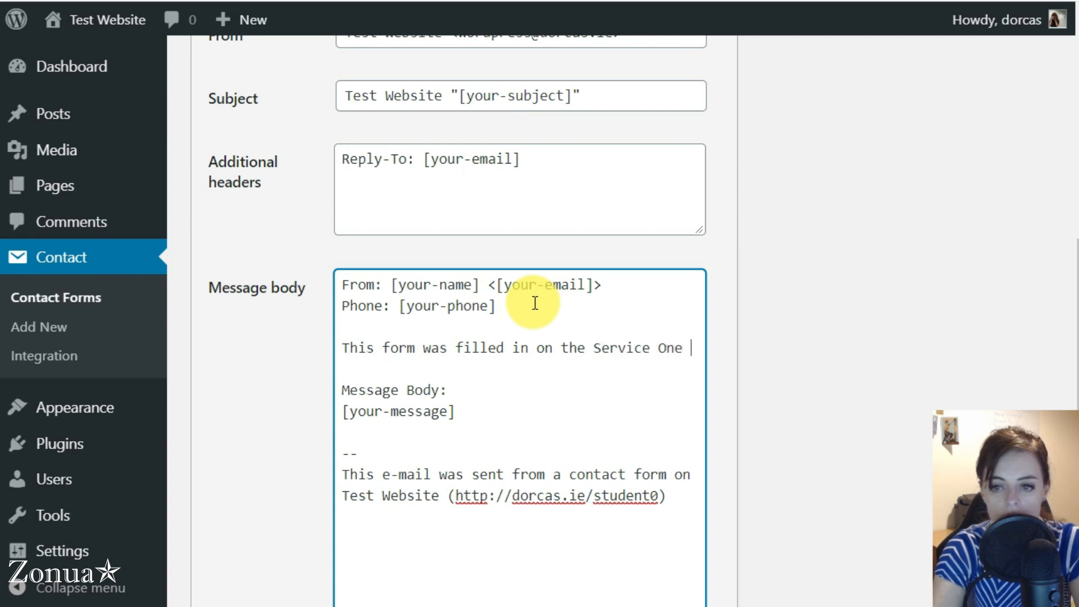
type("page.")
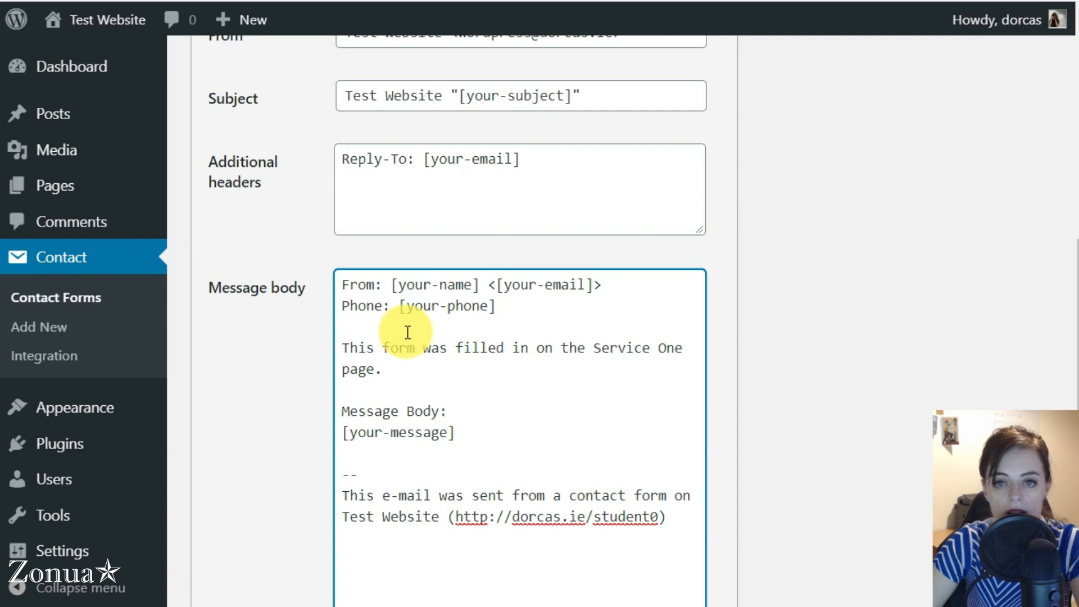
scroll(341, 354, "up", 3)
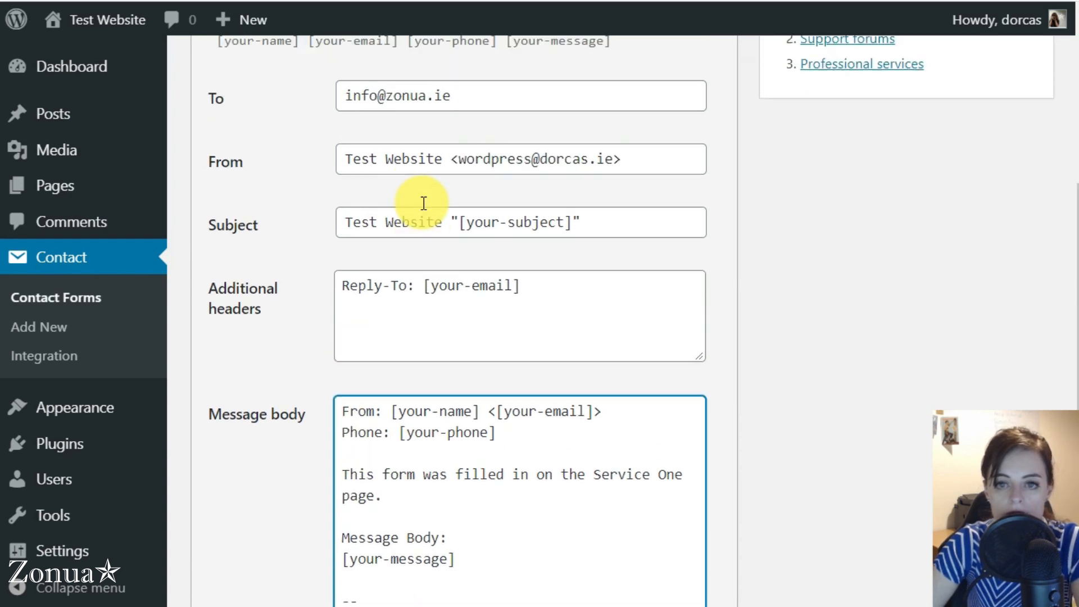
scroll(281, 533, "down", 10)
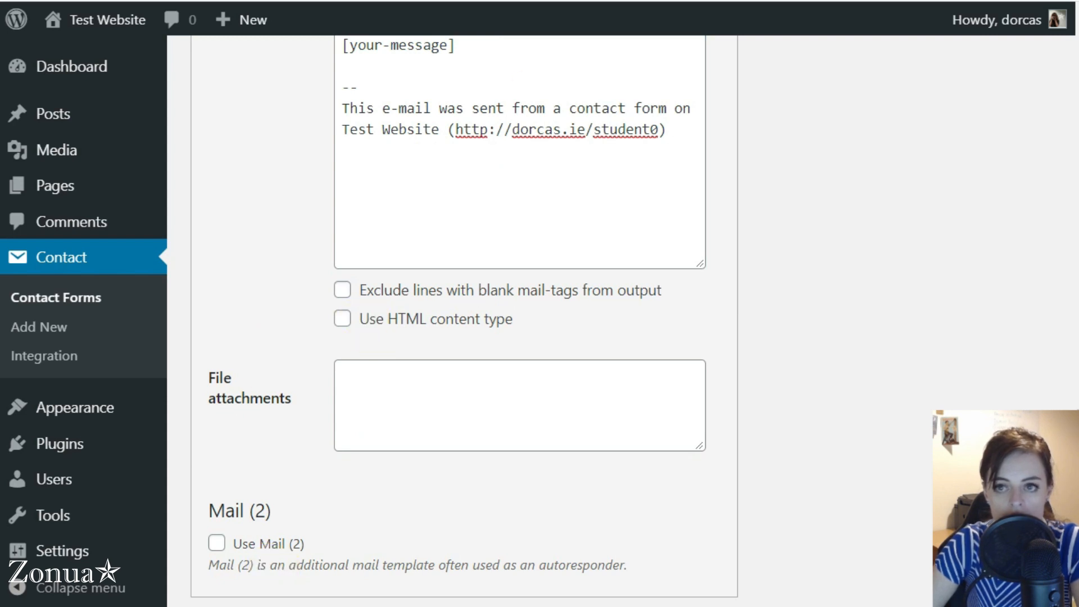
left_click(663, 1)
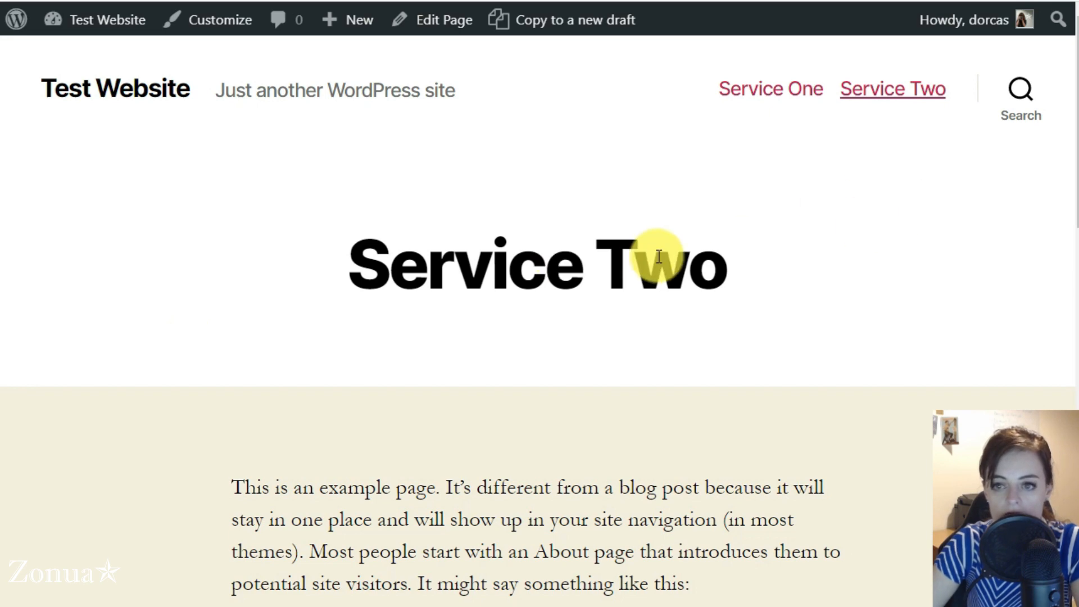
Step: Scroll through the live Service Two page, then go to the Contact Forms list
scroll(66, 358, "down", 5)
scroll(63, 359, "down", 8)
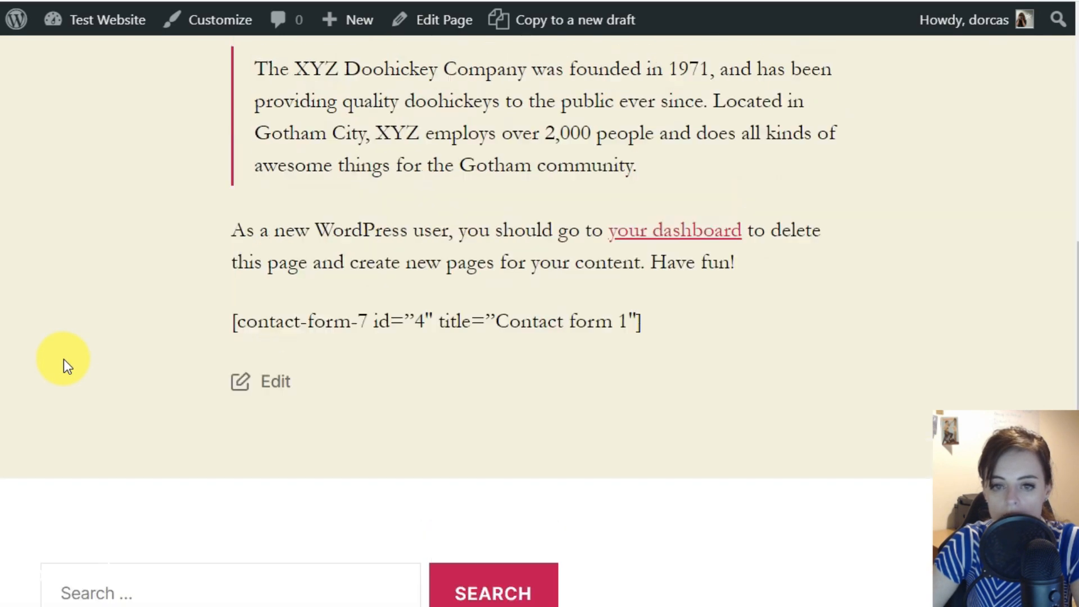
scroll(63, 359, "up", 13)
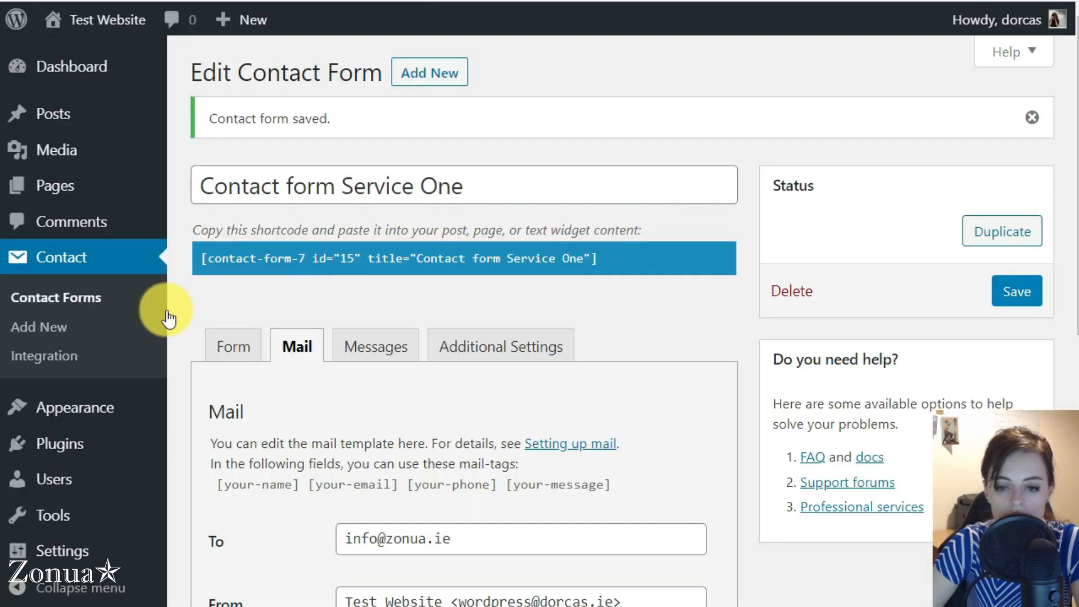
left_click(81, 261)
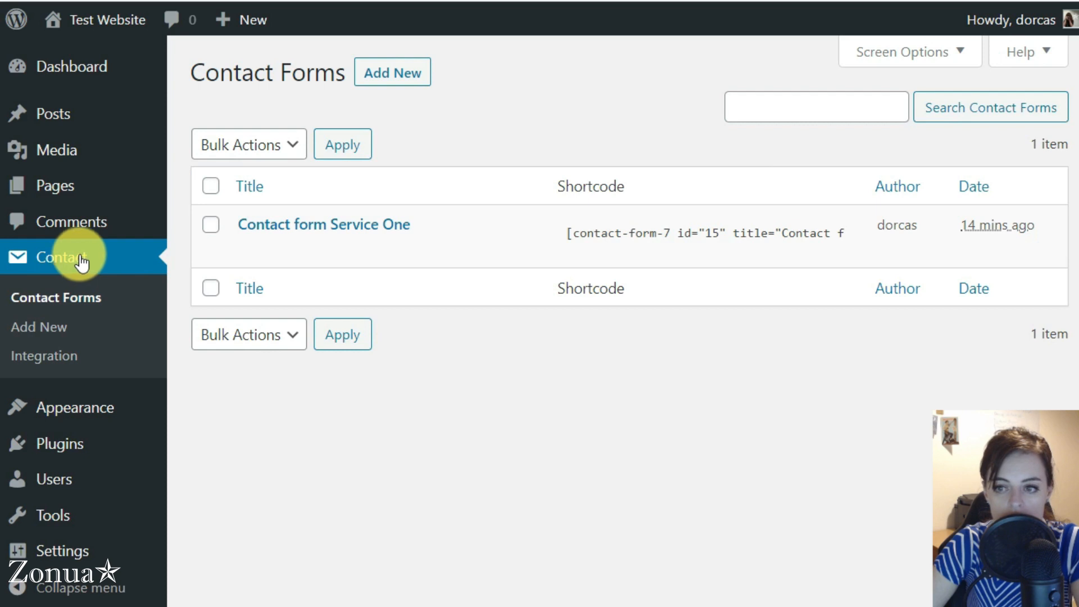
Step: Duplicate Contact form Service One and rename the copy 'Contact form Service Two'
left_click(290, 253)
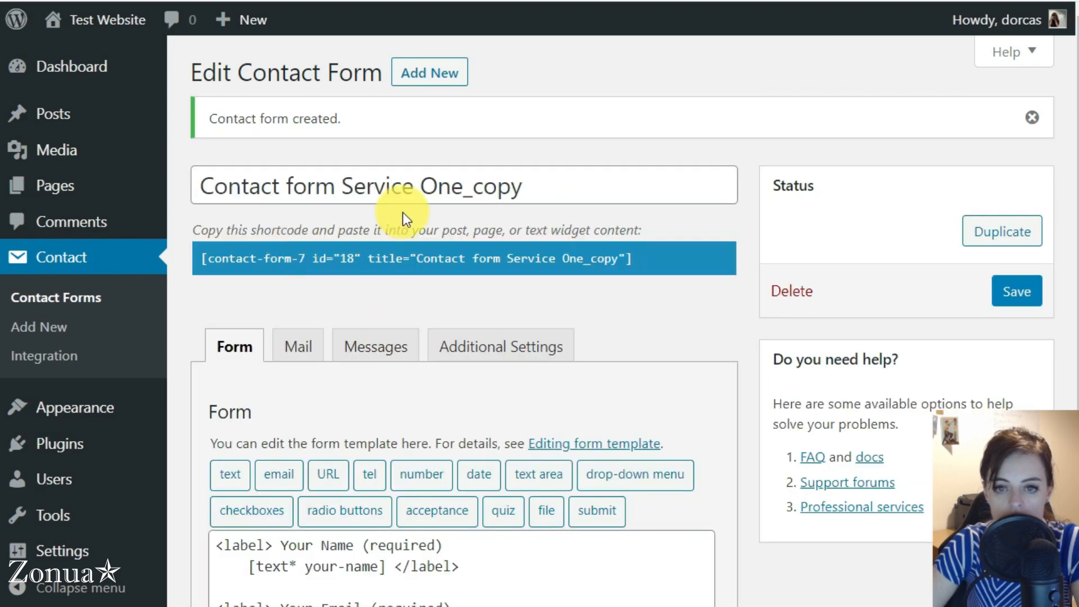
left_click_drag(425, 181, 677, 175)
type("T")
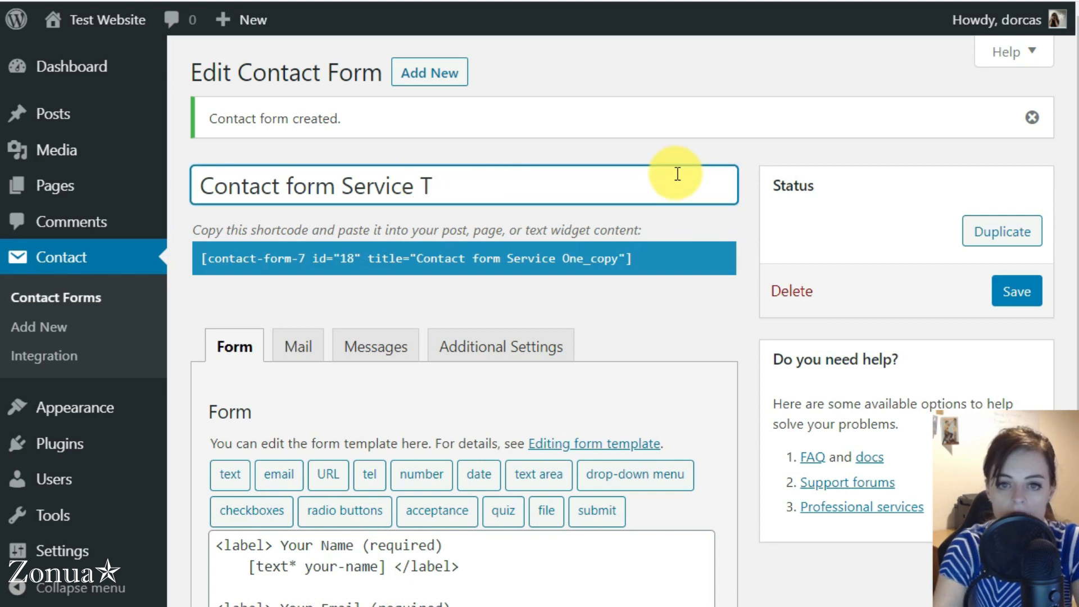
type("wo")
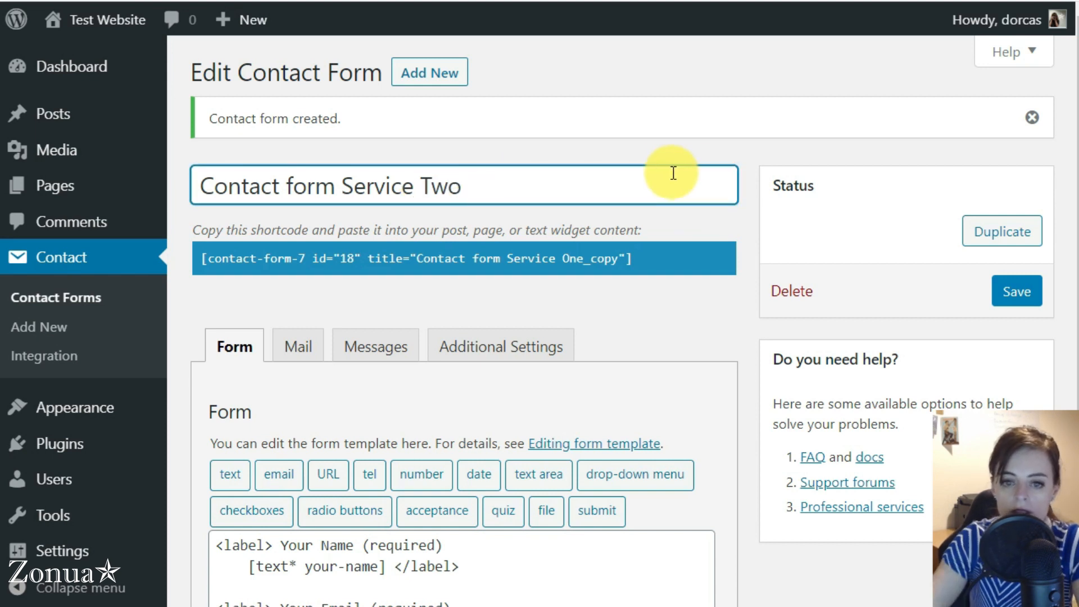
Step: Change the new form's mail message to say it came from the Service Two page
left_click(293, 351)
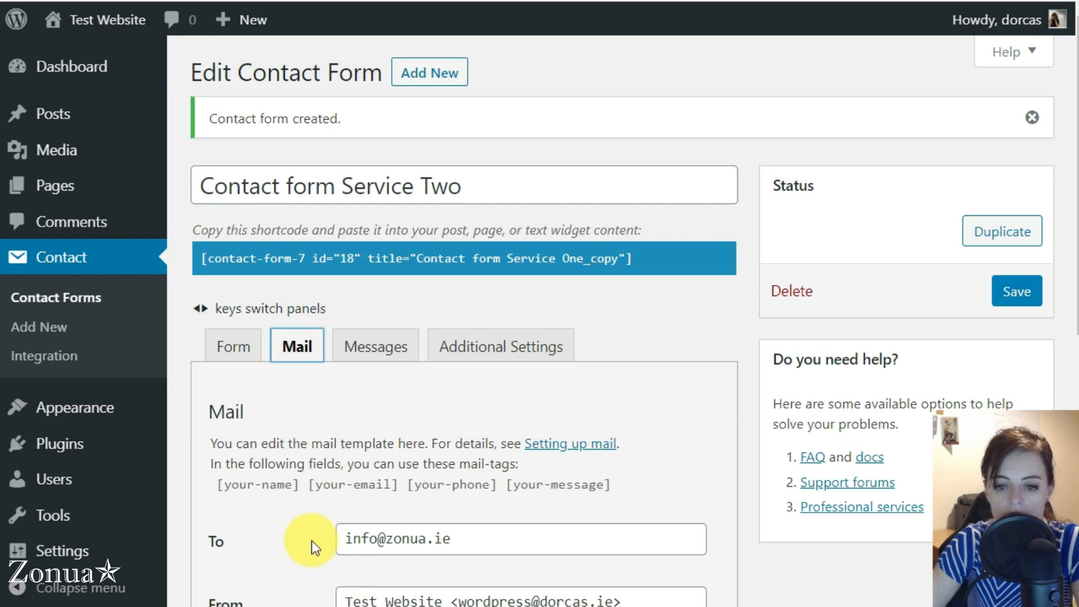
scroll(311, 541, "down", 6)
scroll(337, 242, "up", 5)
scroll(301, 301, "down", 5)
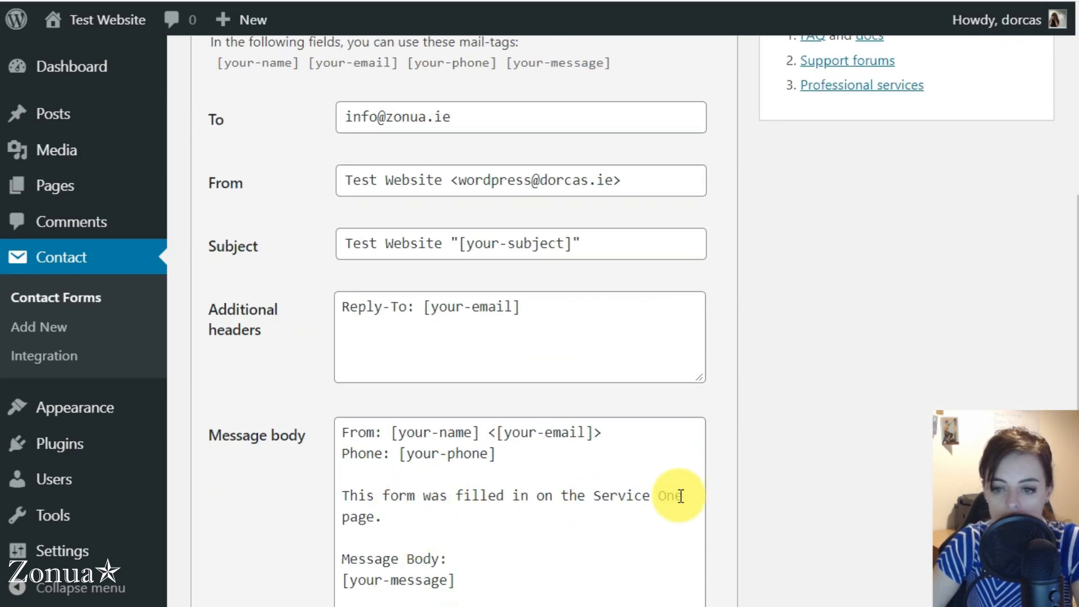
left_click_drag(694, 496, 669, 496)
key("BackSpace")
key("BackSpace")
type("Two")
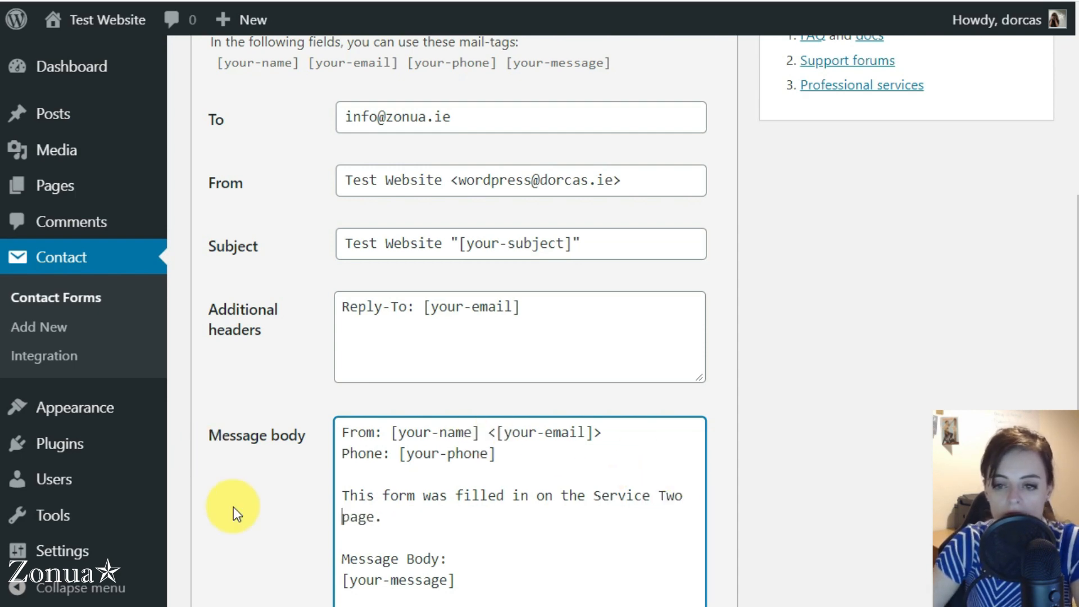
scroll(233, 507, "down", 10)
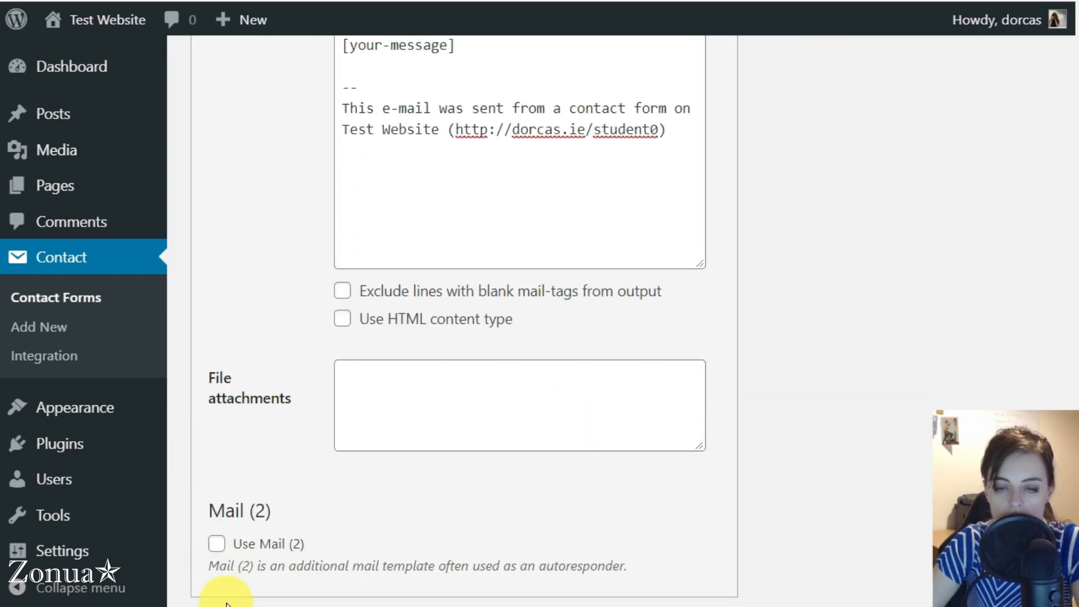
scroll(278, 410, "up", 12)
scroll(284, 410, "up", 1)
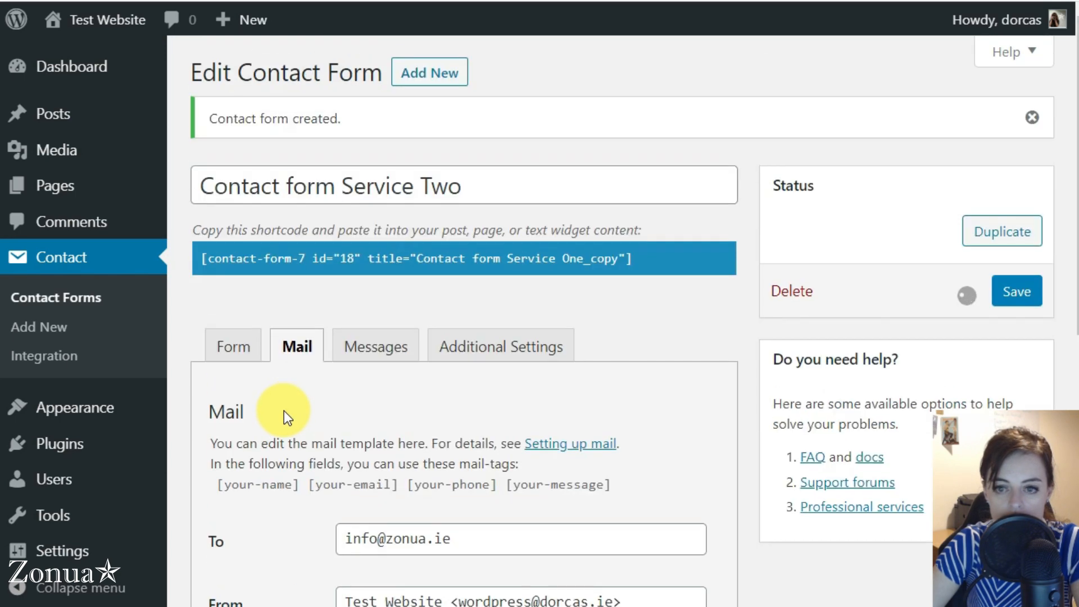
Step: Copy the Contact form Service Two shortcode (id 18) and open the Service Two page
left_click(659, 257)
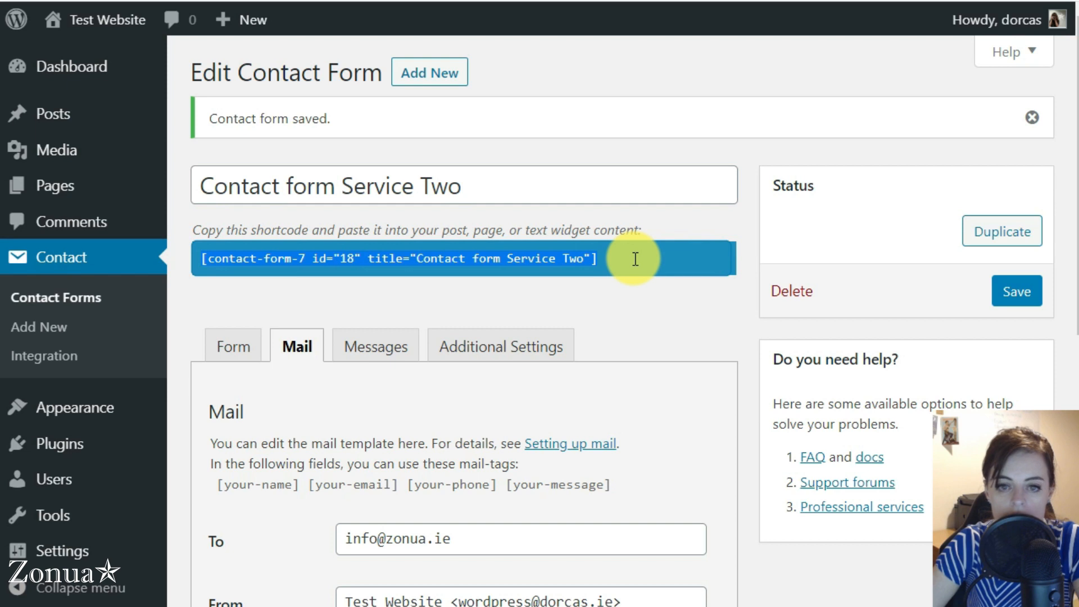
left_click(73, 191)
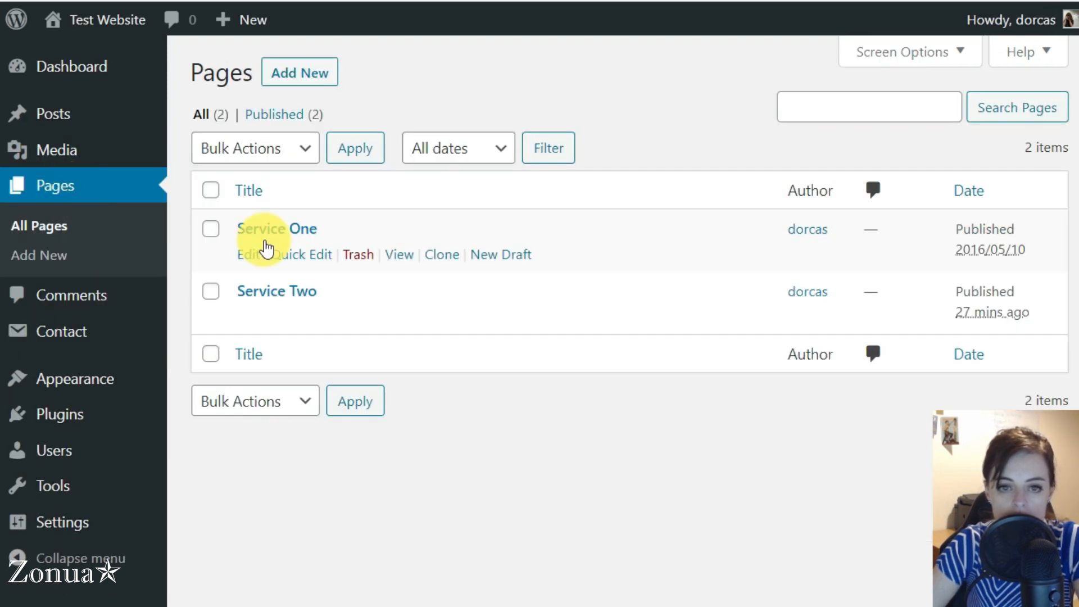
left_click(273, 292)
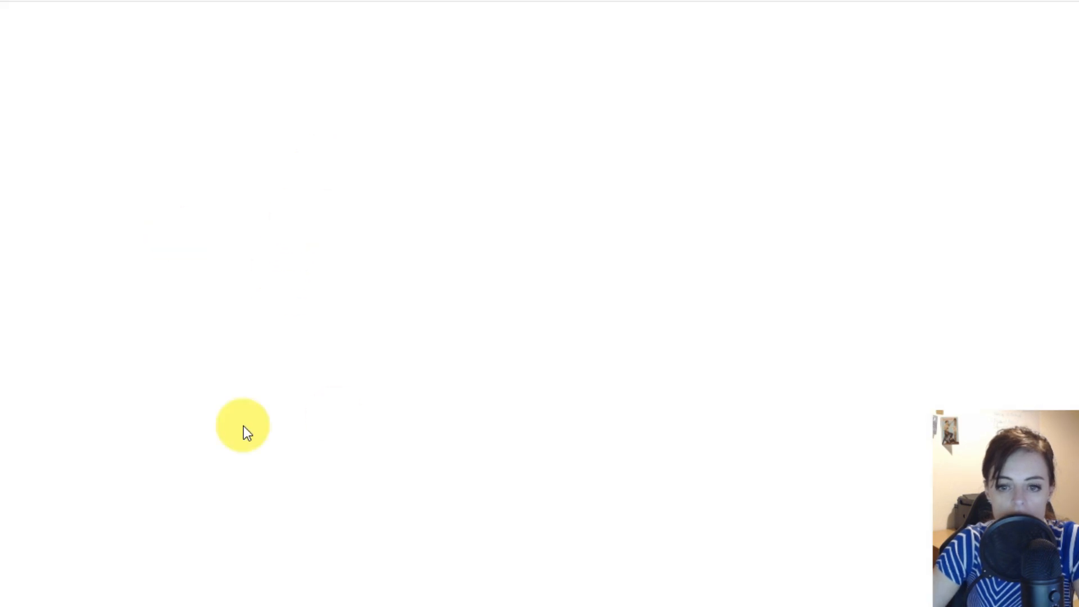
Step: Replace the old shortcode with 'To enquire about Service Two, fill out this form:' and the new shortcode
scroll(224, 373, "down", 10)
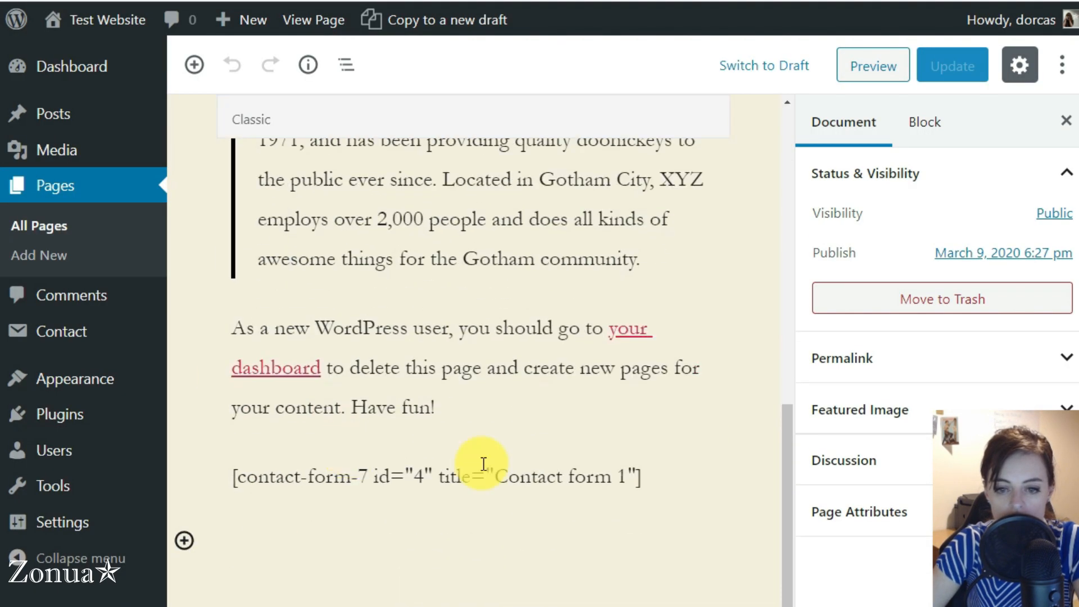
left_click(663, 470)
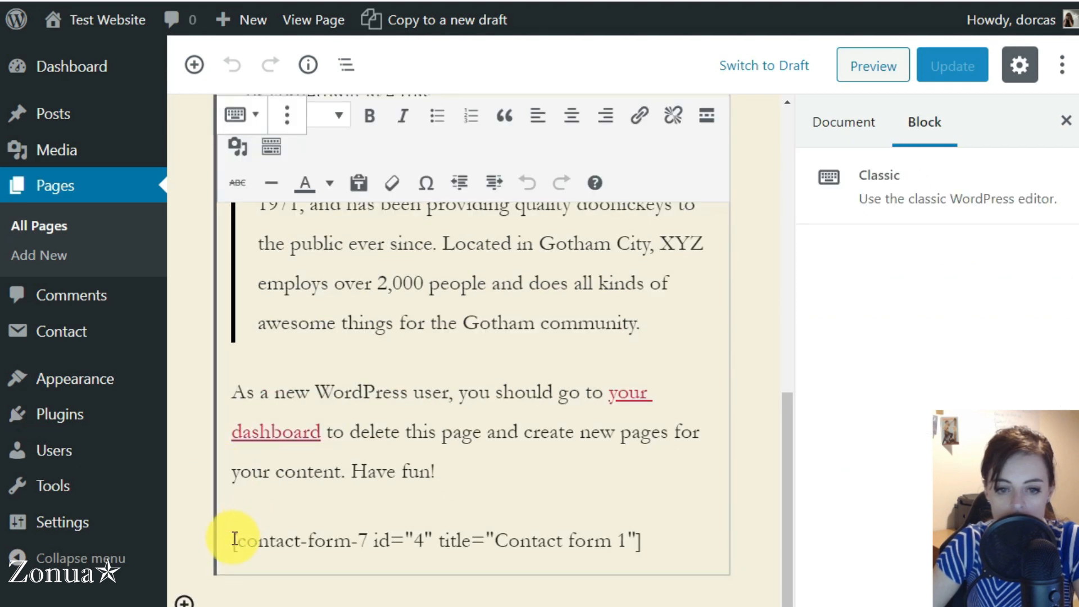
left_click_drag(234, 539, 646, 547)
type("To enquire about Ser")
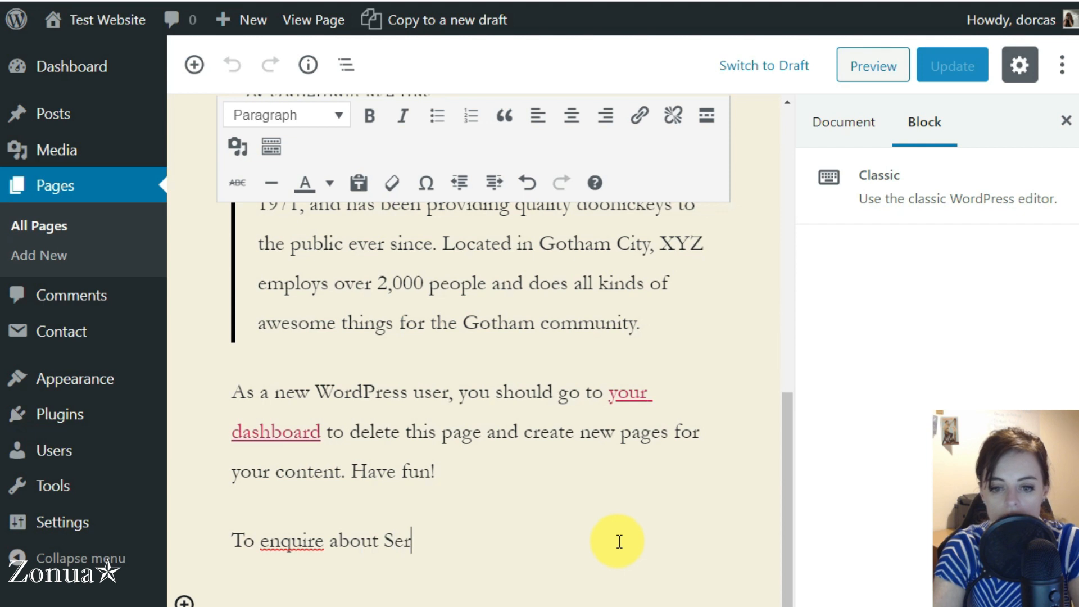
type("vice Tw")
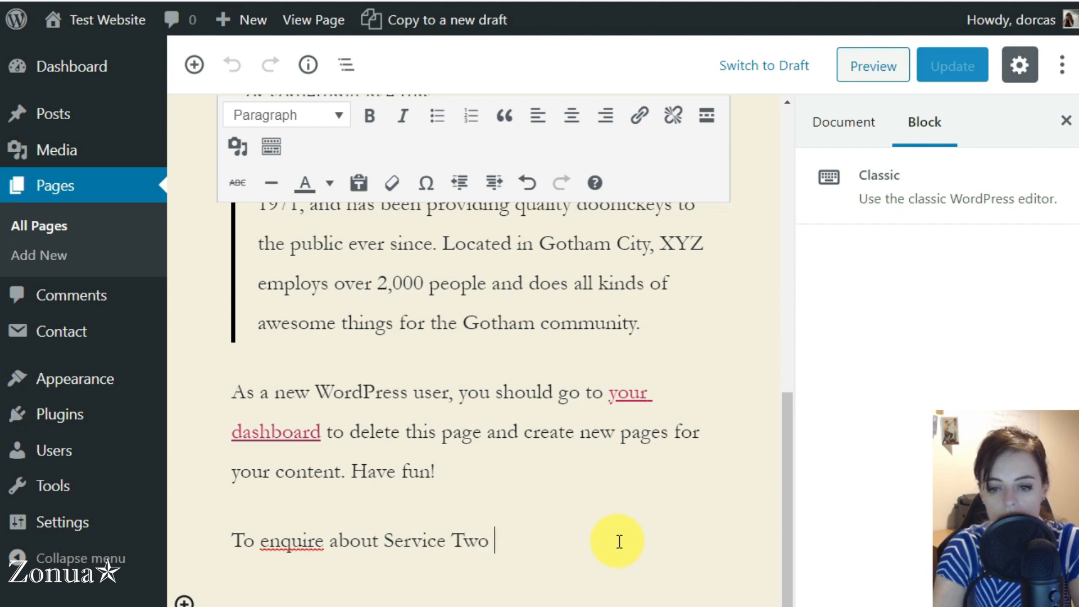
type("o, fill out this fo")
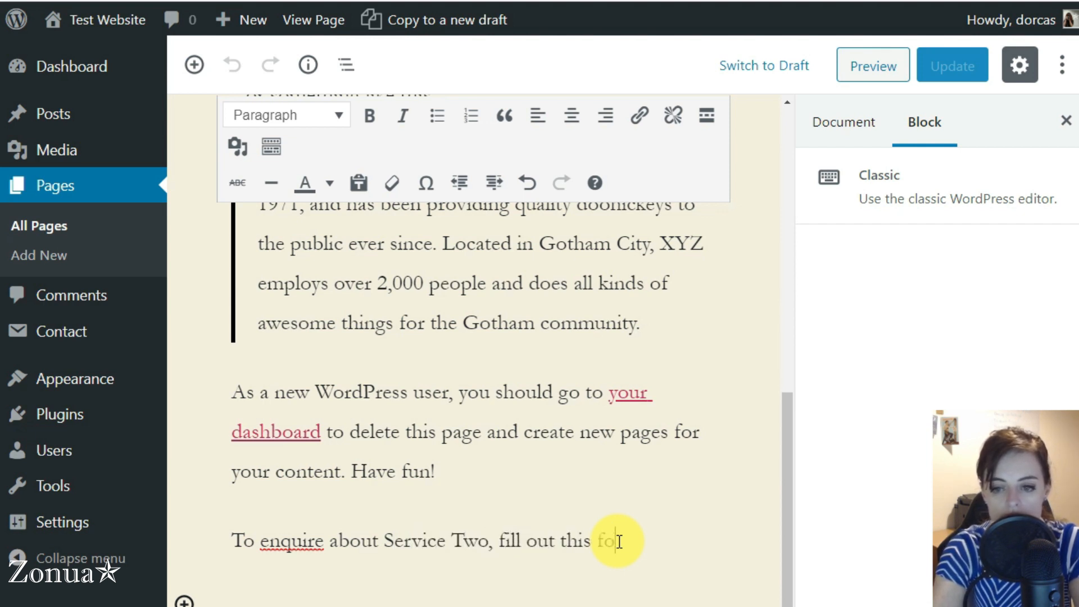
type("rm:")
type("[contact-form-7 id=\"18\" title=\"Contact form Service Two\"]")
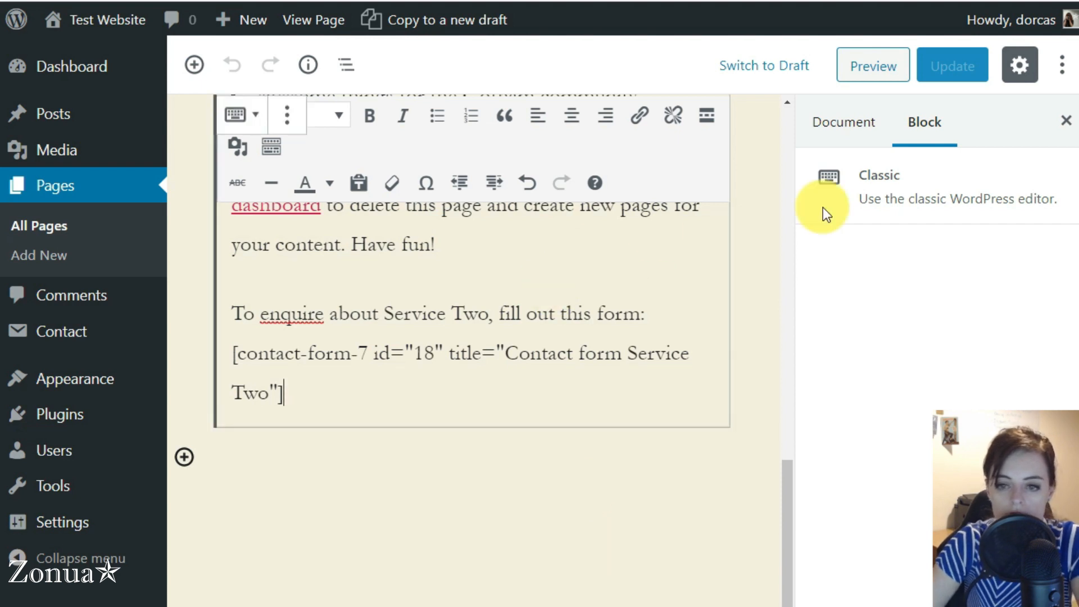
Step: Update the Service Two page and view the live Service One and Service Two pages
left_click(854, 301)
left_click(947, 70)
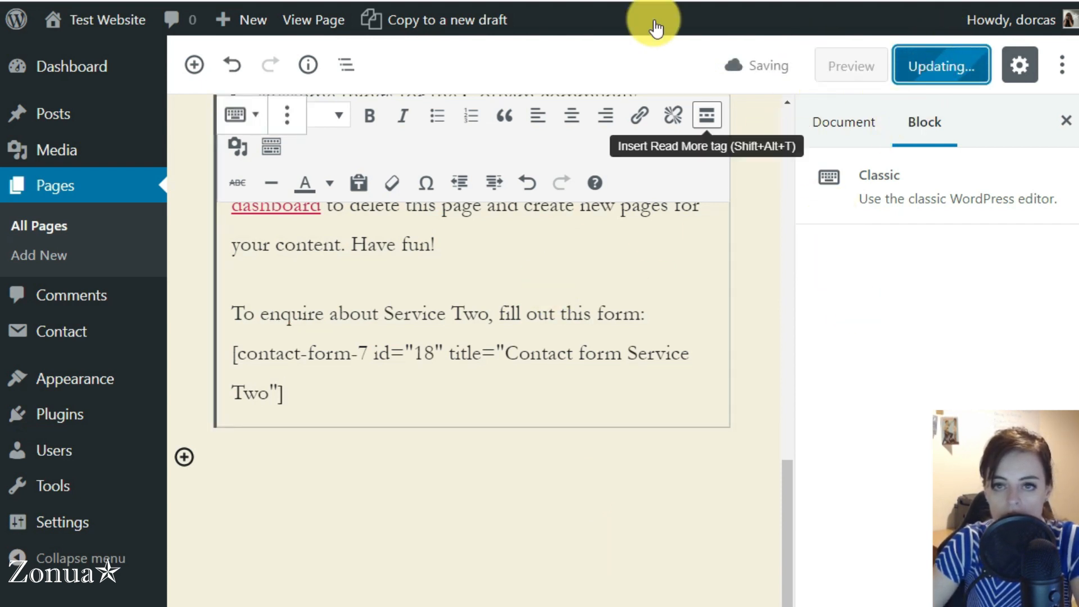
left_click(305, 1)
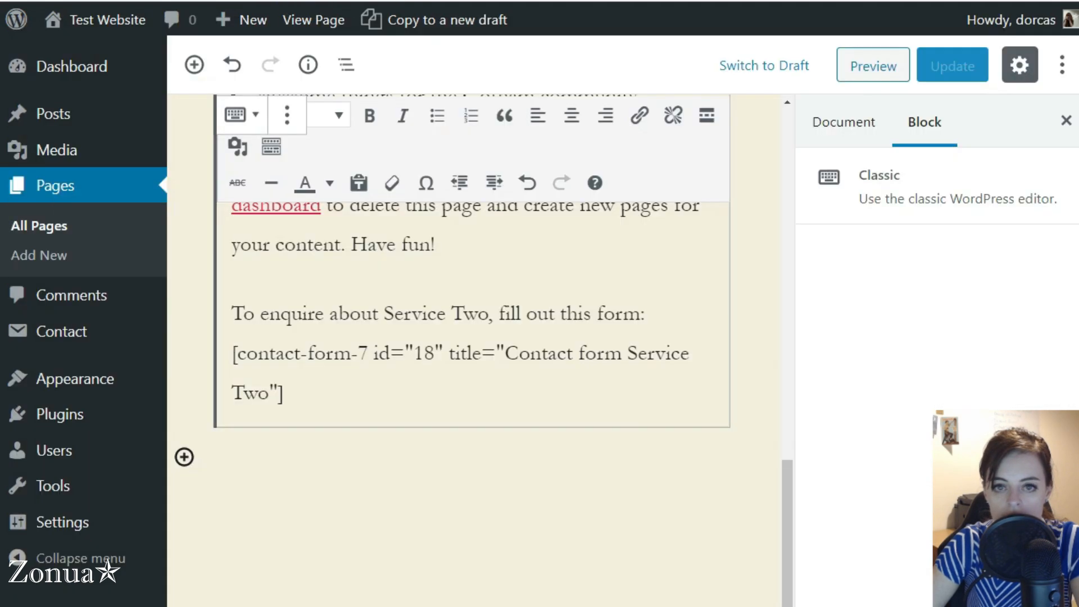
left_click(506, 0)
left_click(711, 1)
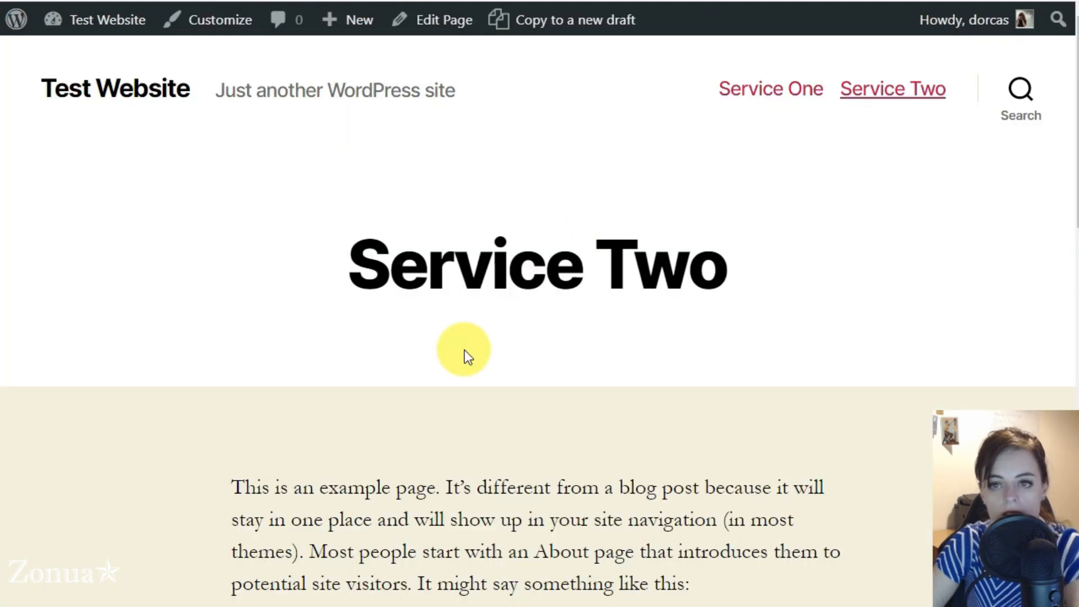
Step: Compare the live Service Two and Service One forms, then go back to the Pages list
scroll(407, 325, "down", 12)
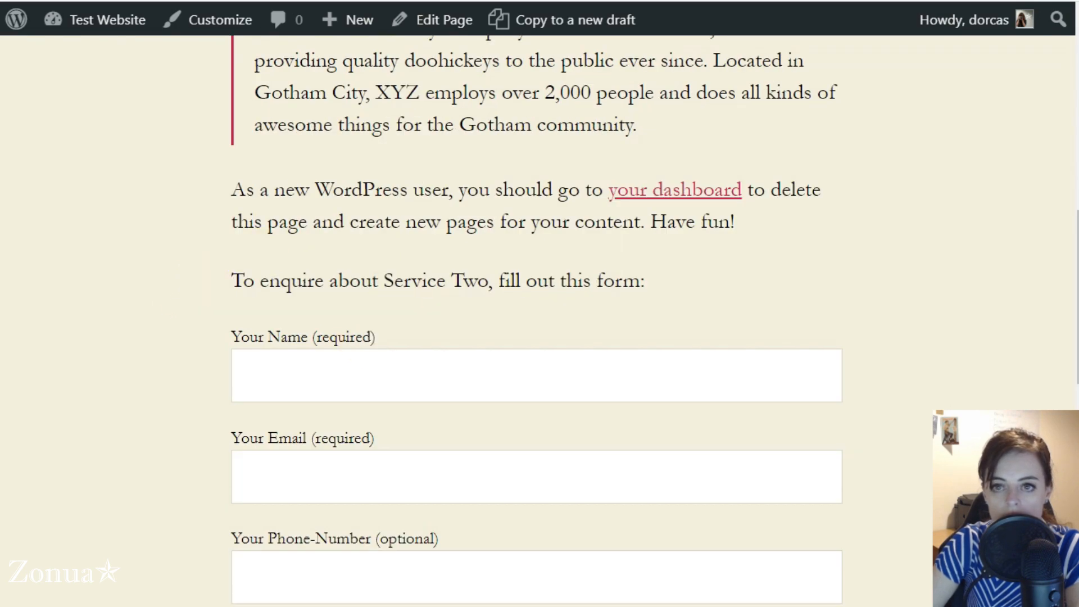
left_click(506, 0)
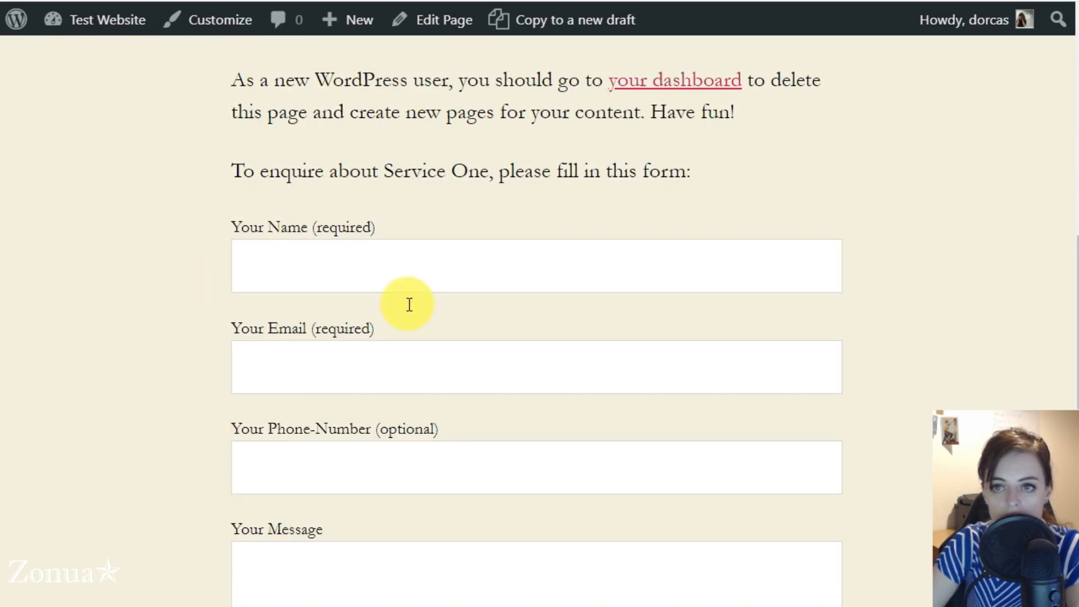
left_click(712, 1)
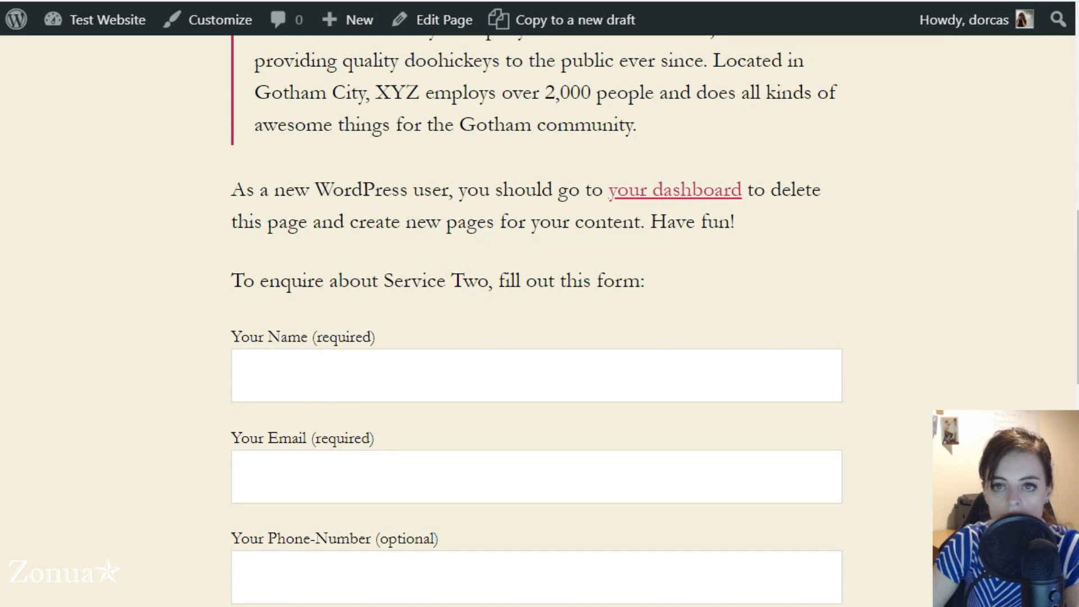
left_click(505, 0)
left_click(194, 1)
left_click(56, 182)
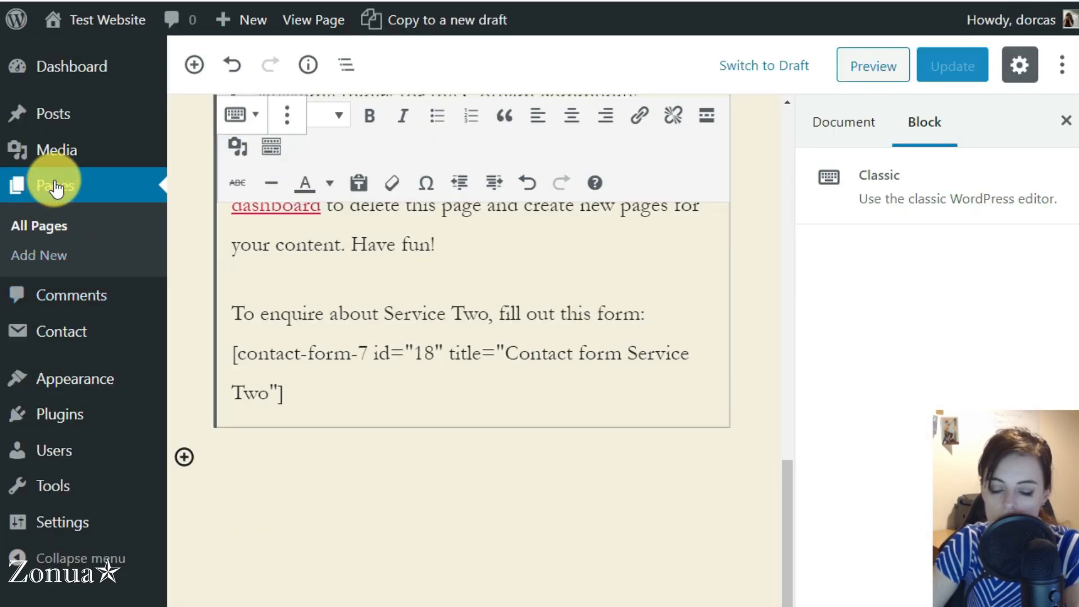